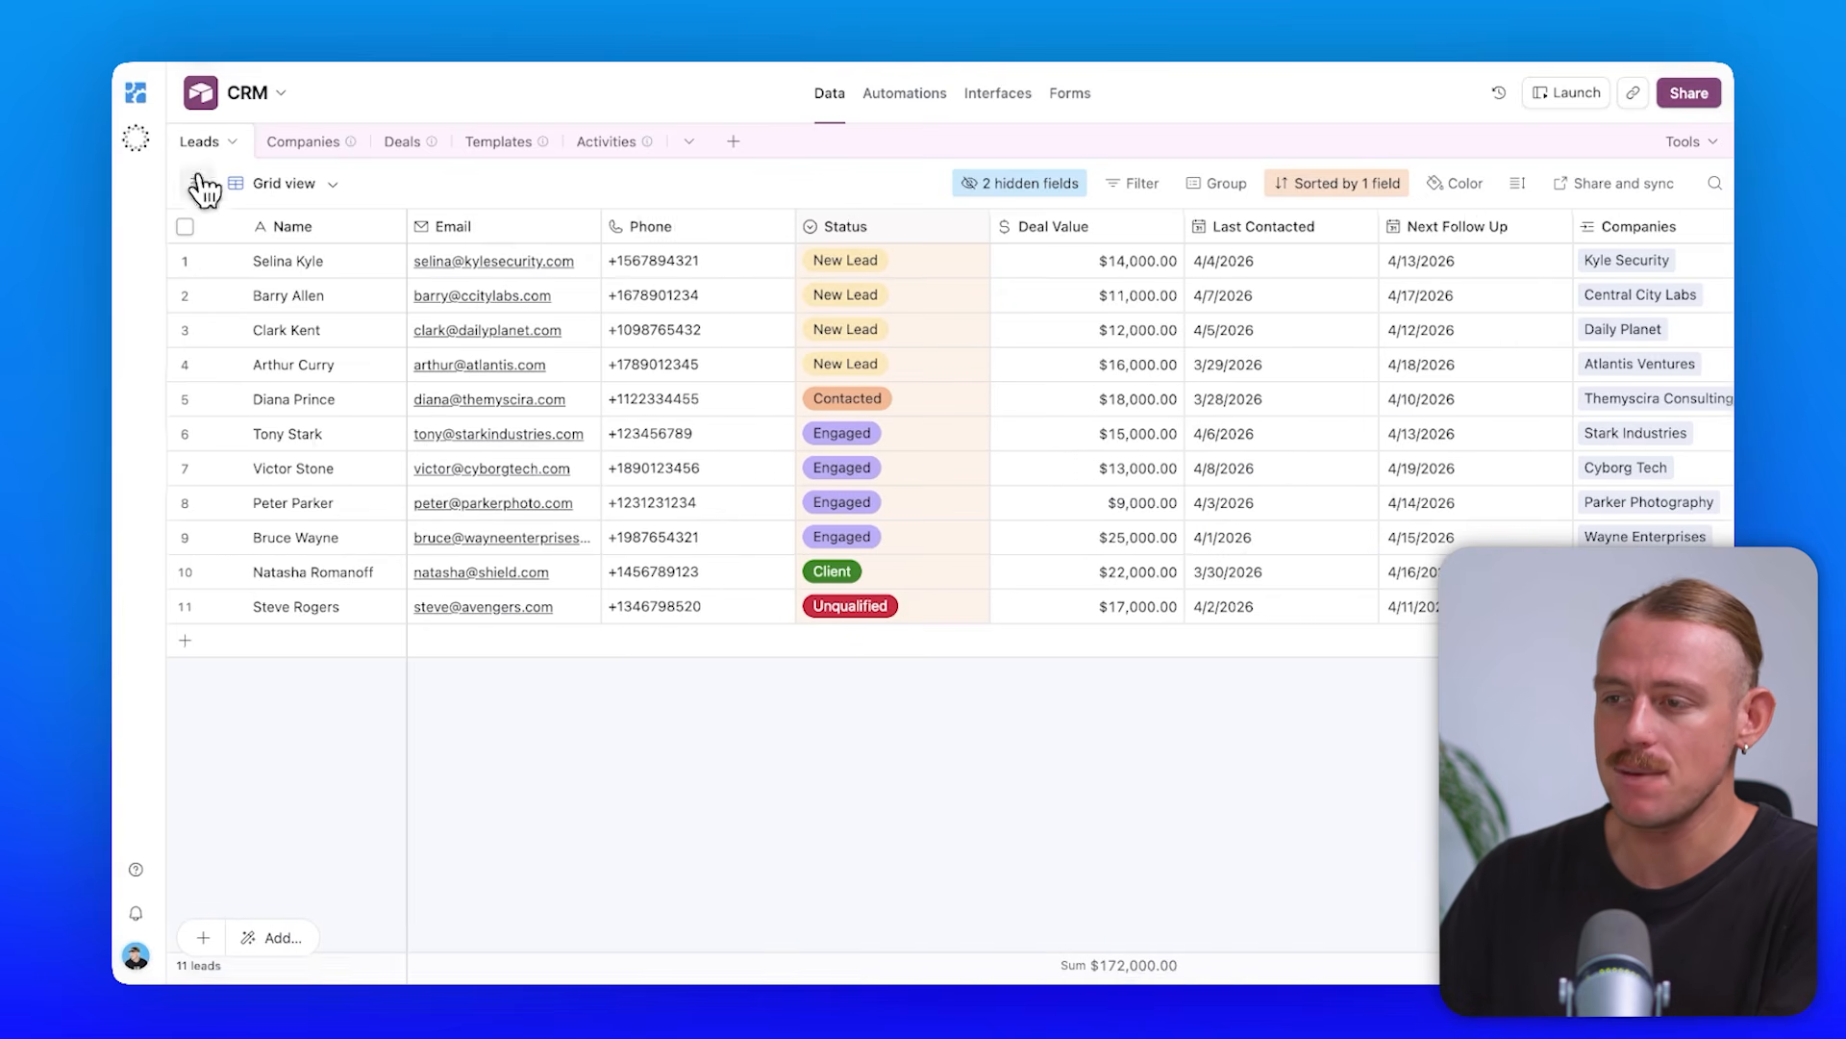
# Look through the Companies, Deals, Templates and Activities tables of the CRM base
pyautogui.click(293, 156)
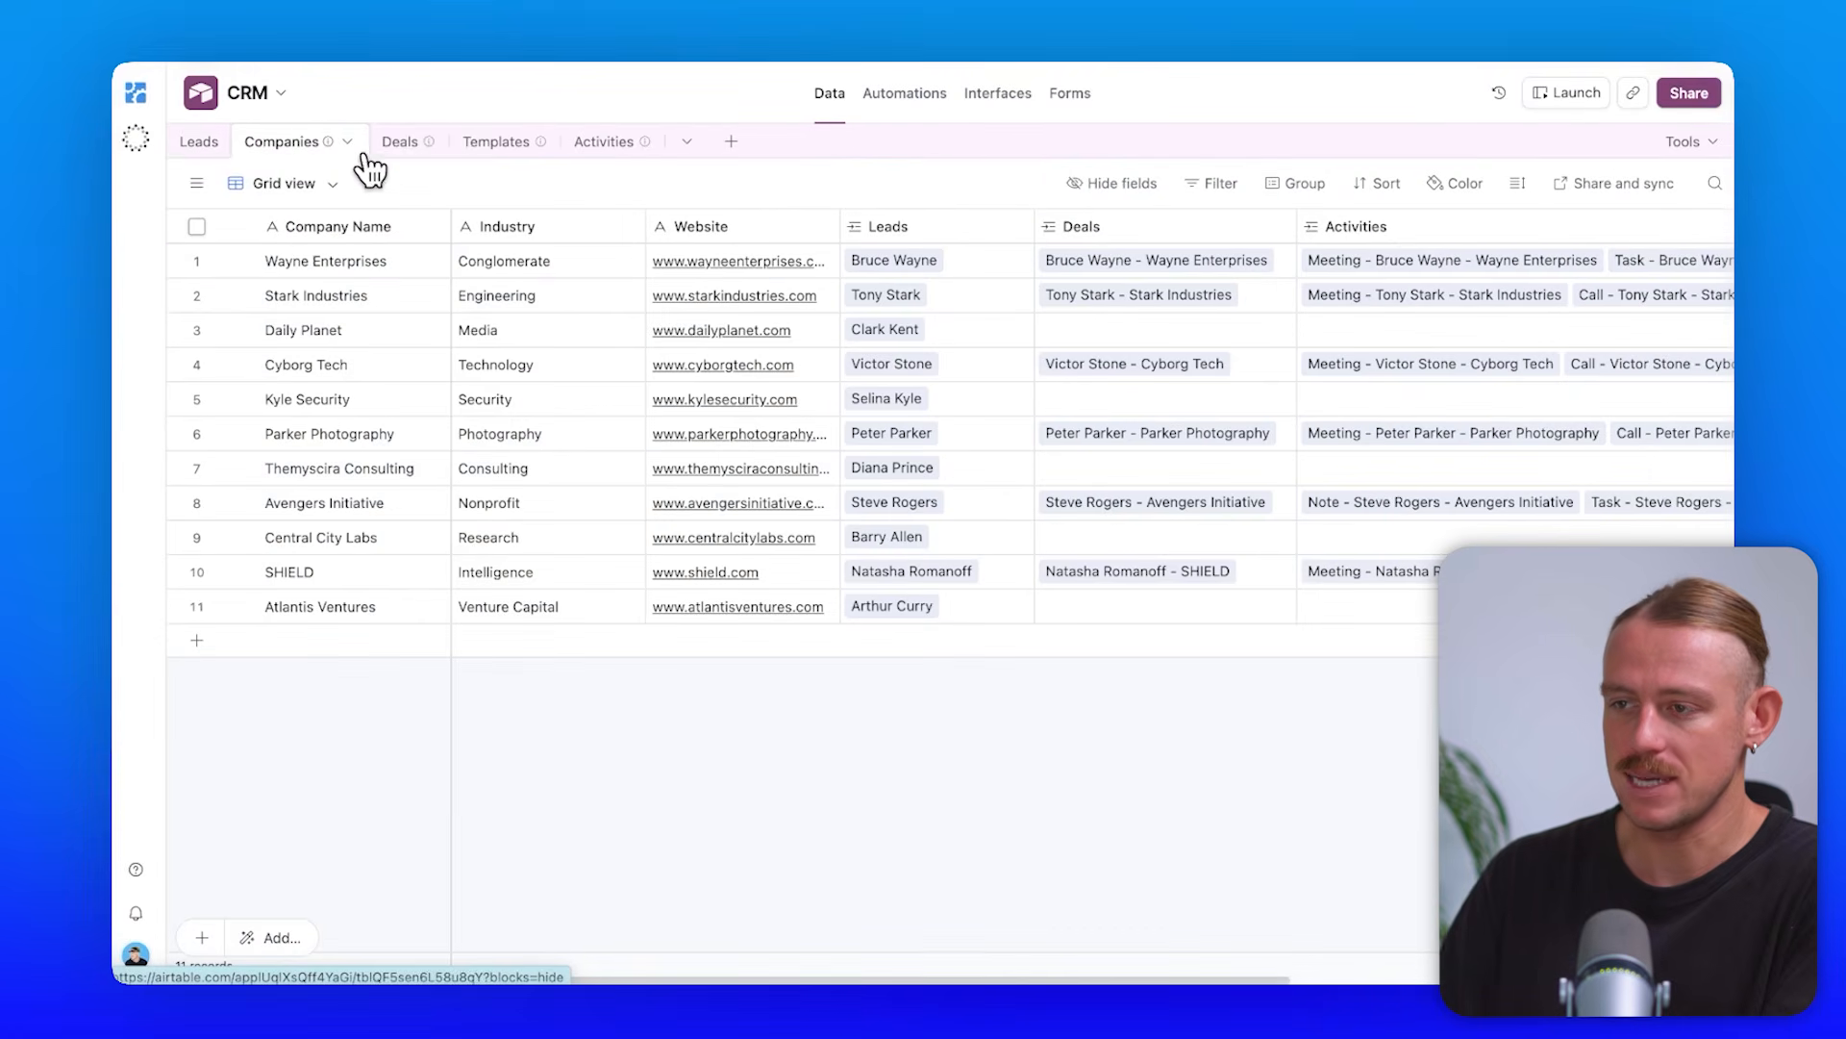
pyautogui.moveTo(383, 161); pyautogui.dragTo(377, 161)
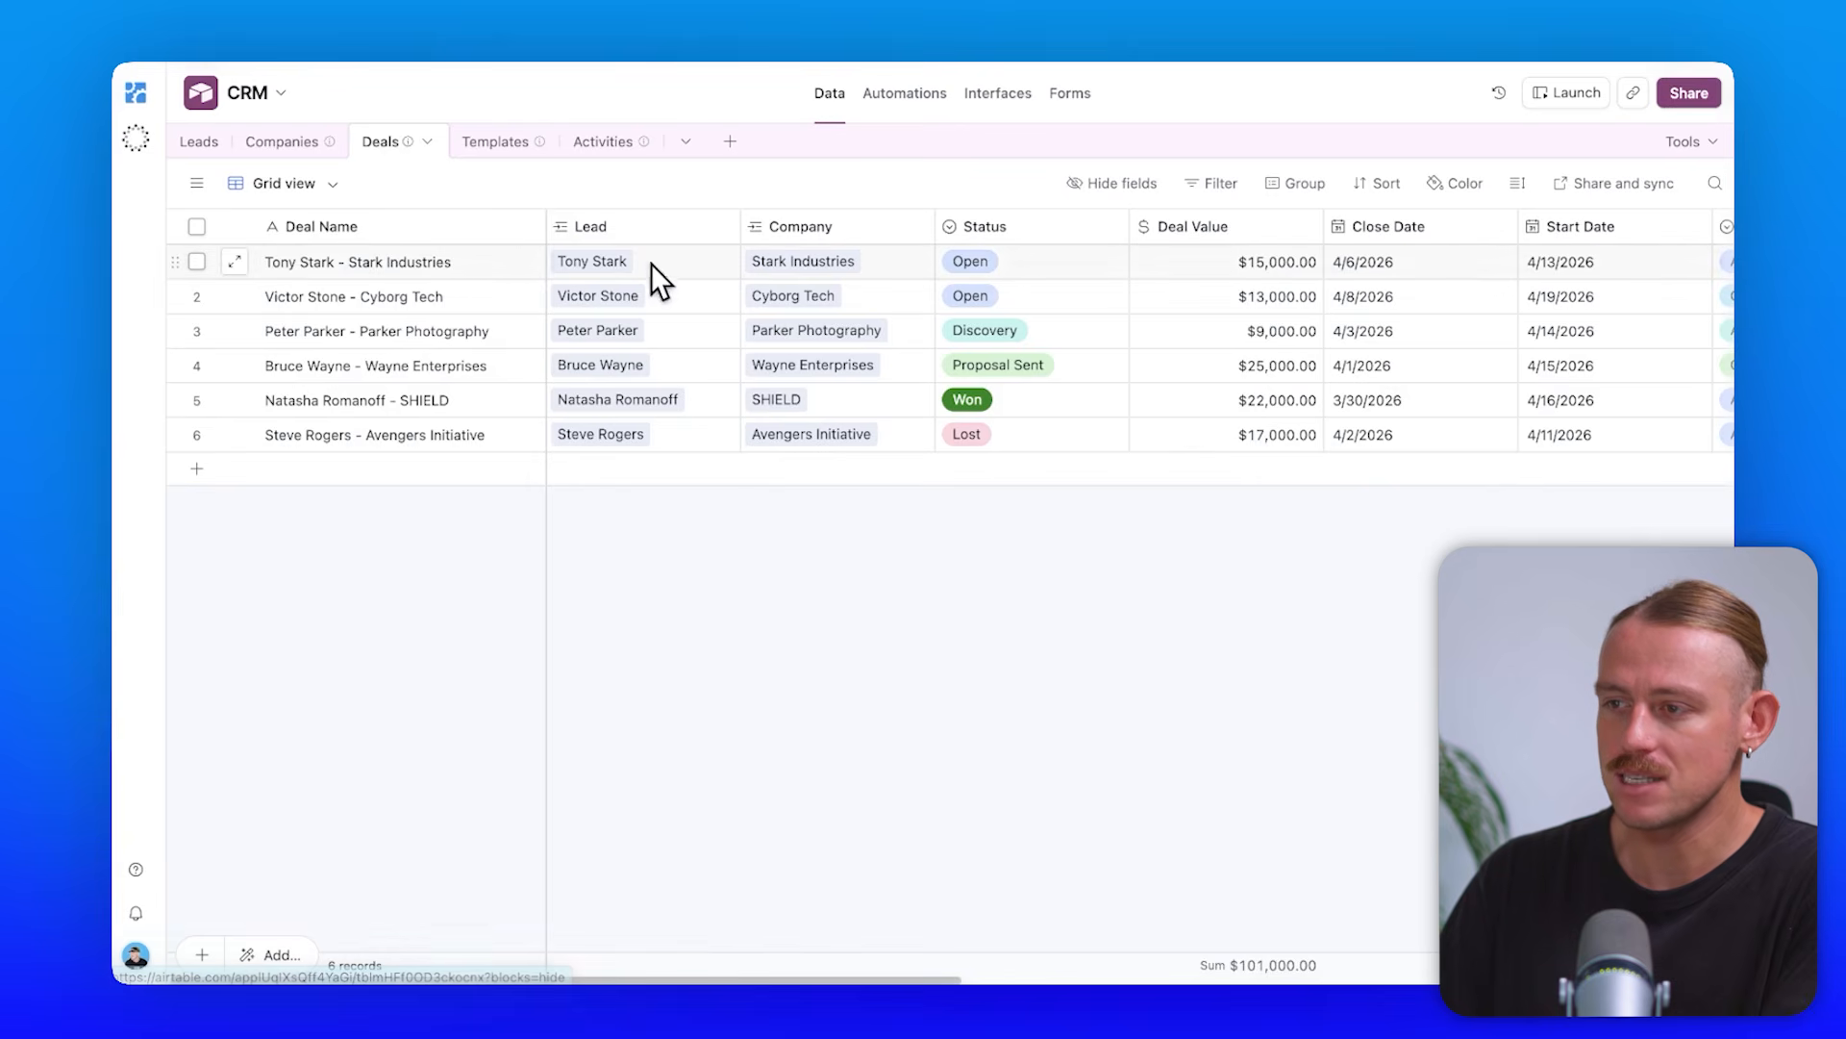
pyautogui.click(496, 142)
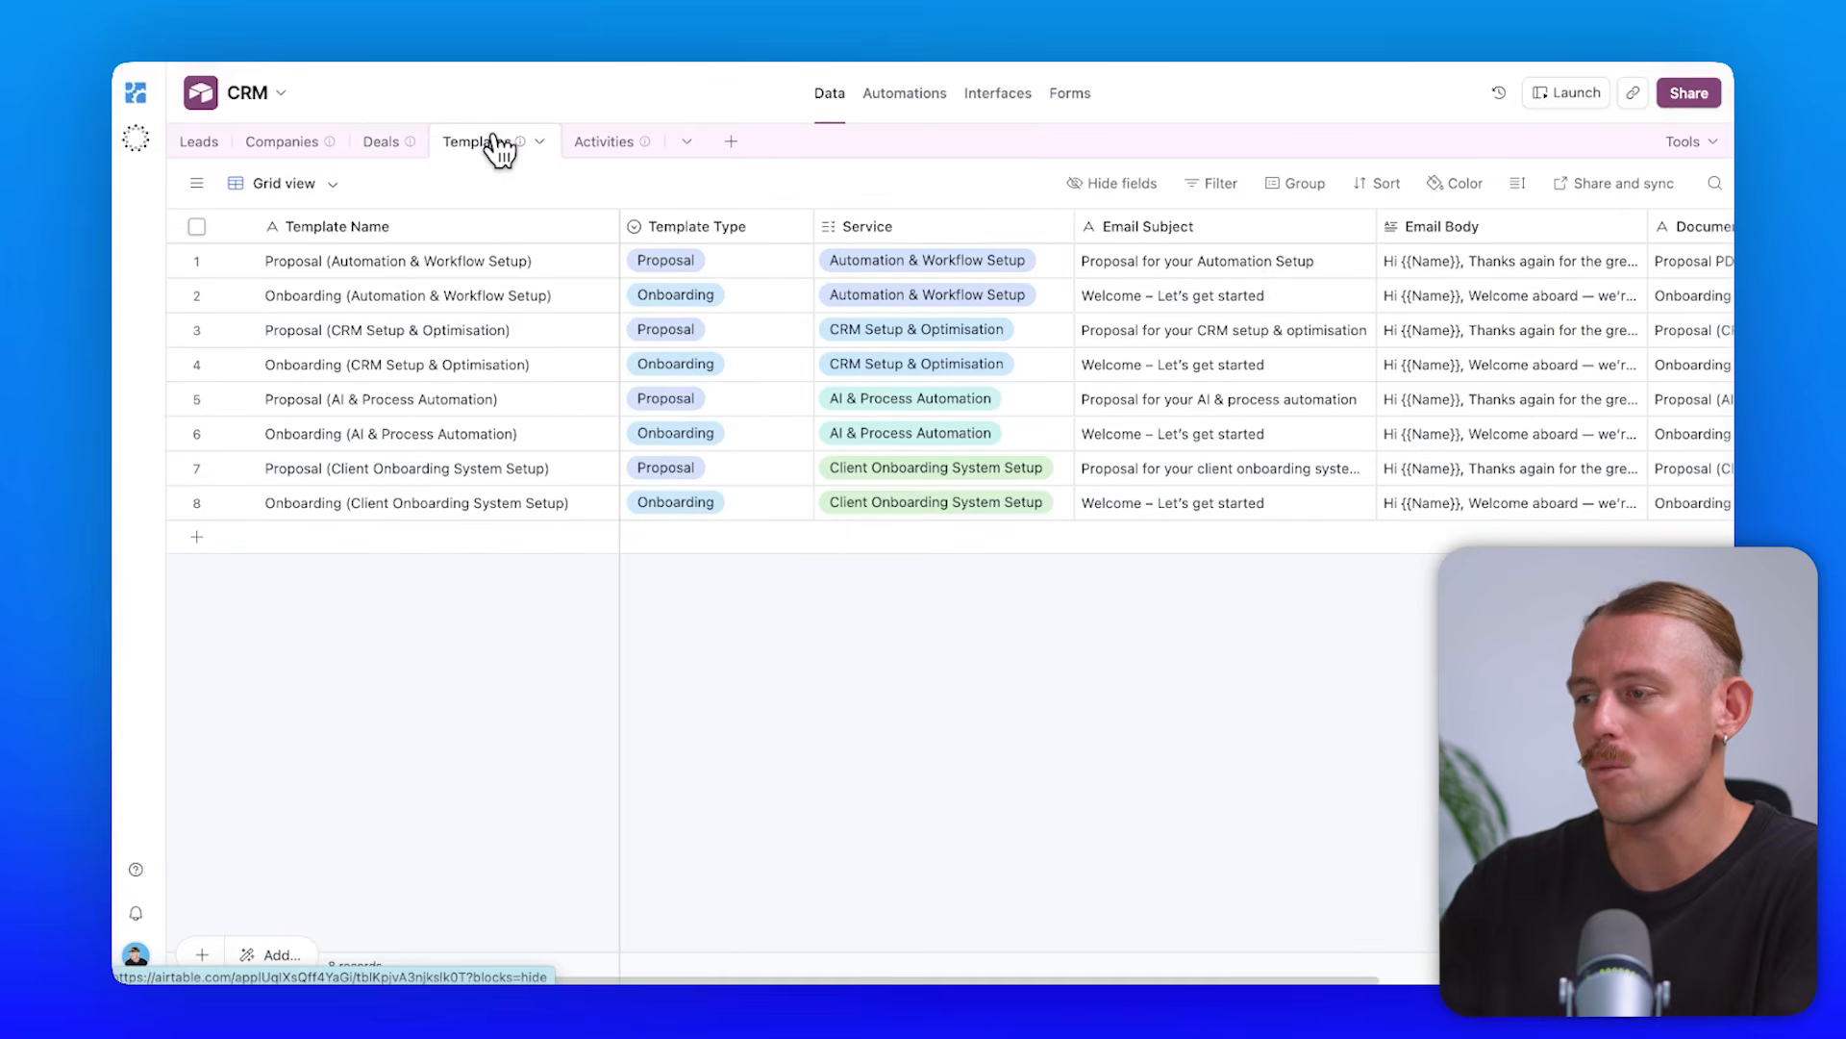
pyautogui.click(594, 144)
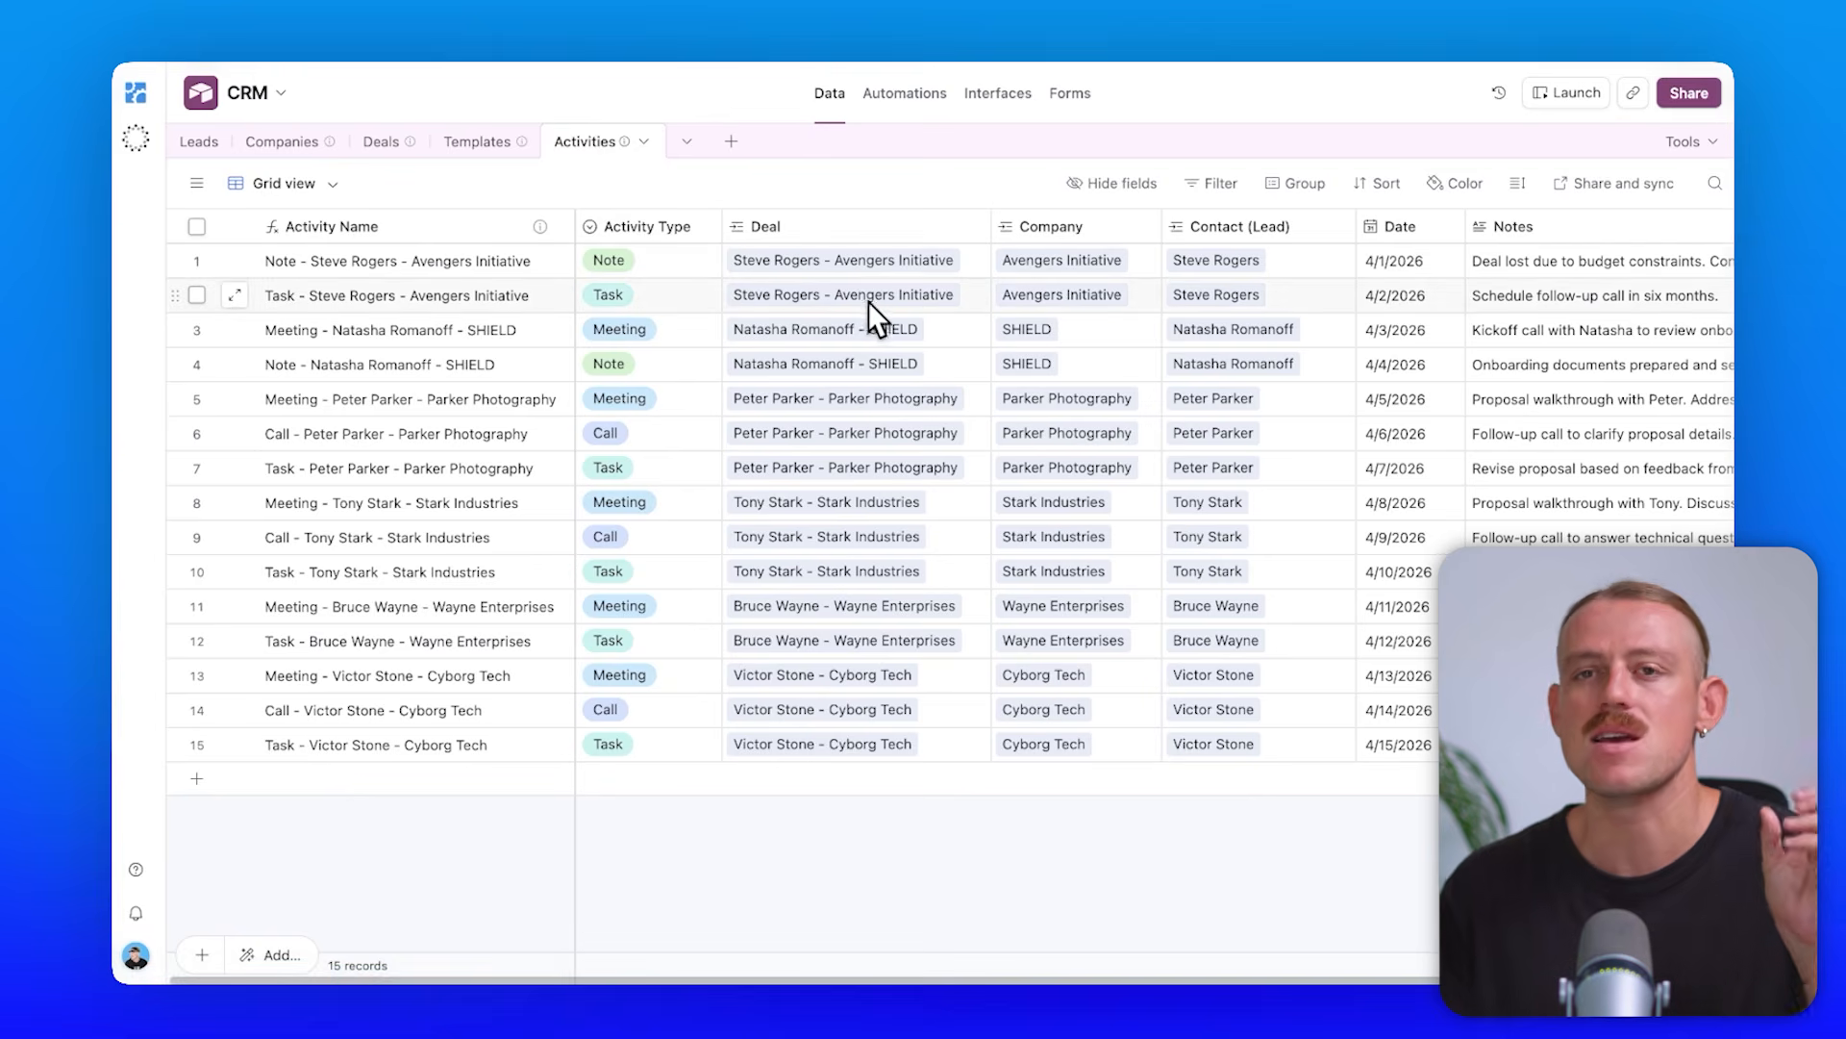
# Examine the Templates table's fields and read the email body of the Automation & Workflow Setup proposal template
pyautogui.click(495, 149)
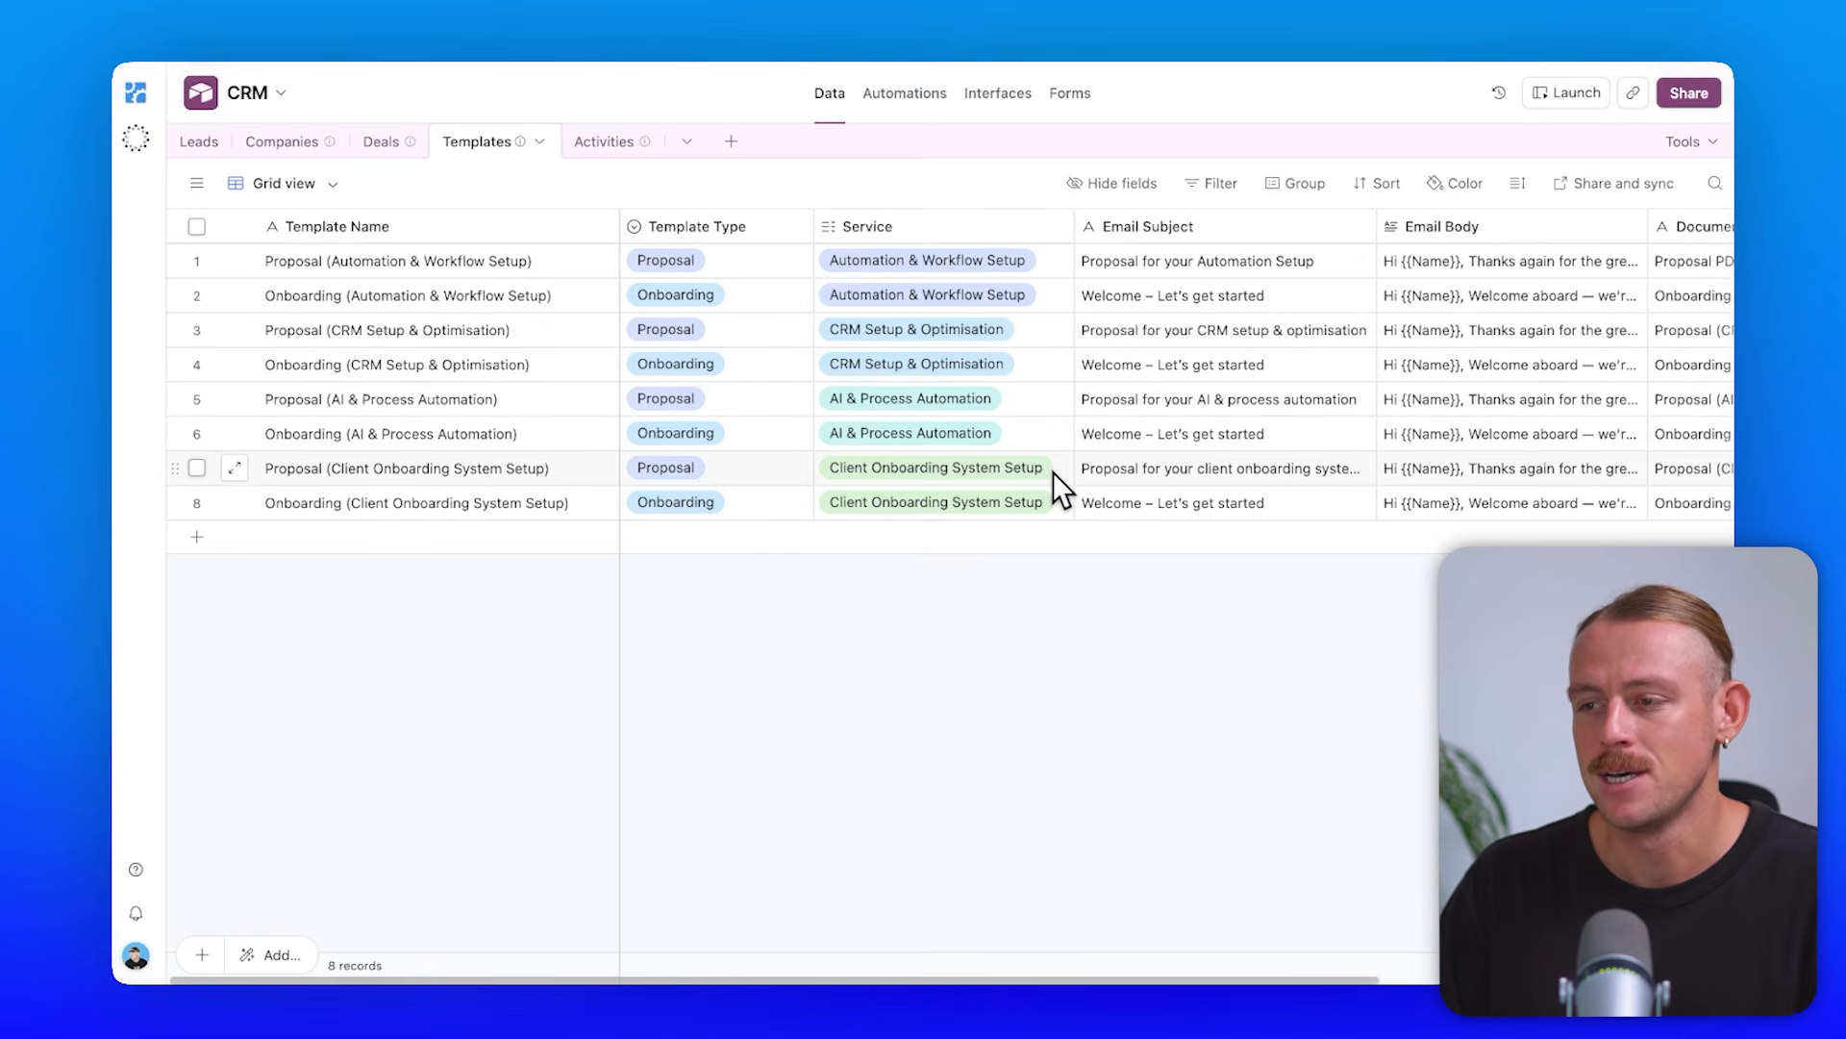
pyautogui.hscroll(2, 1052, 472)
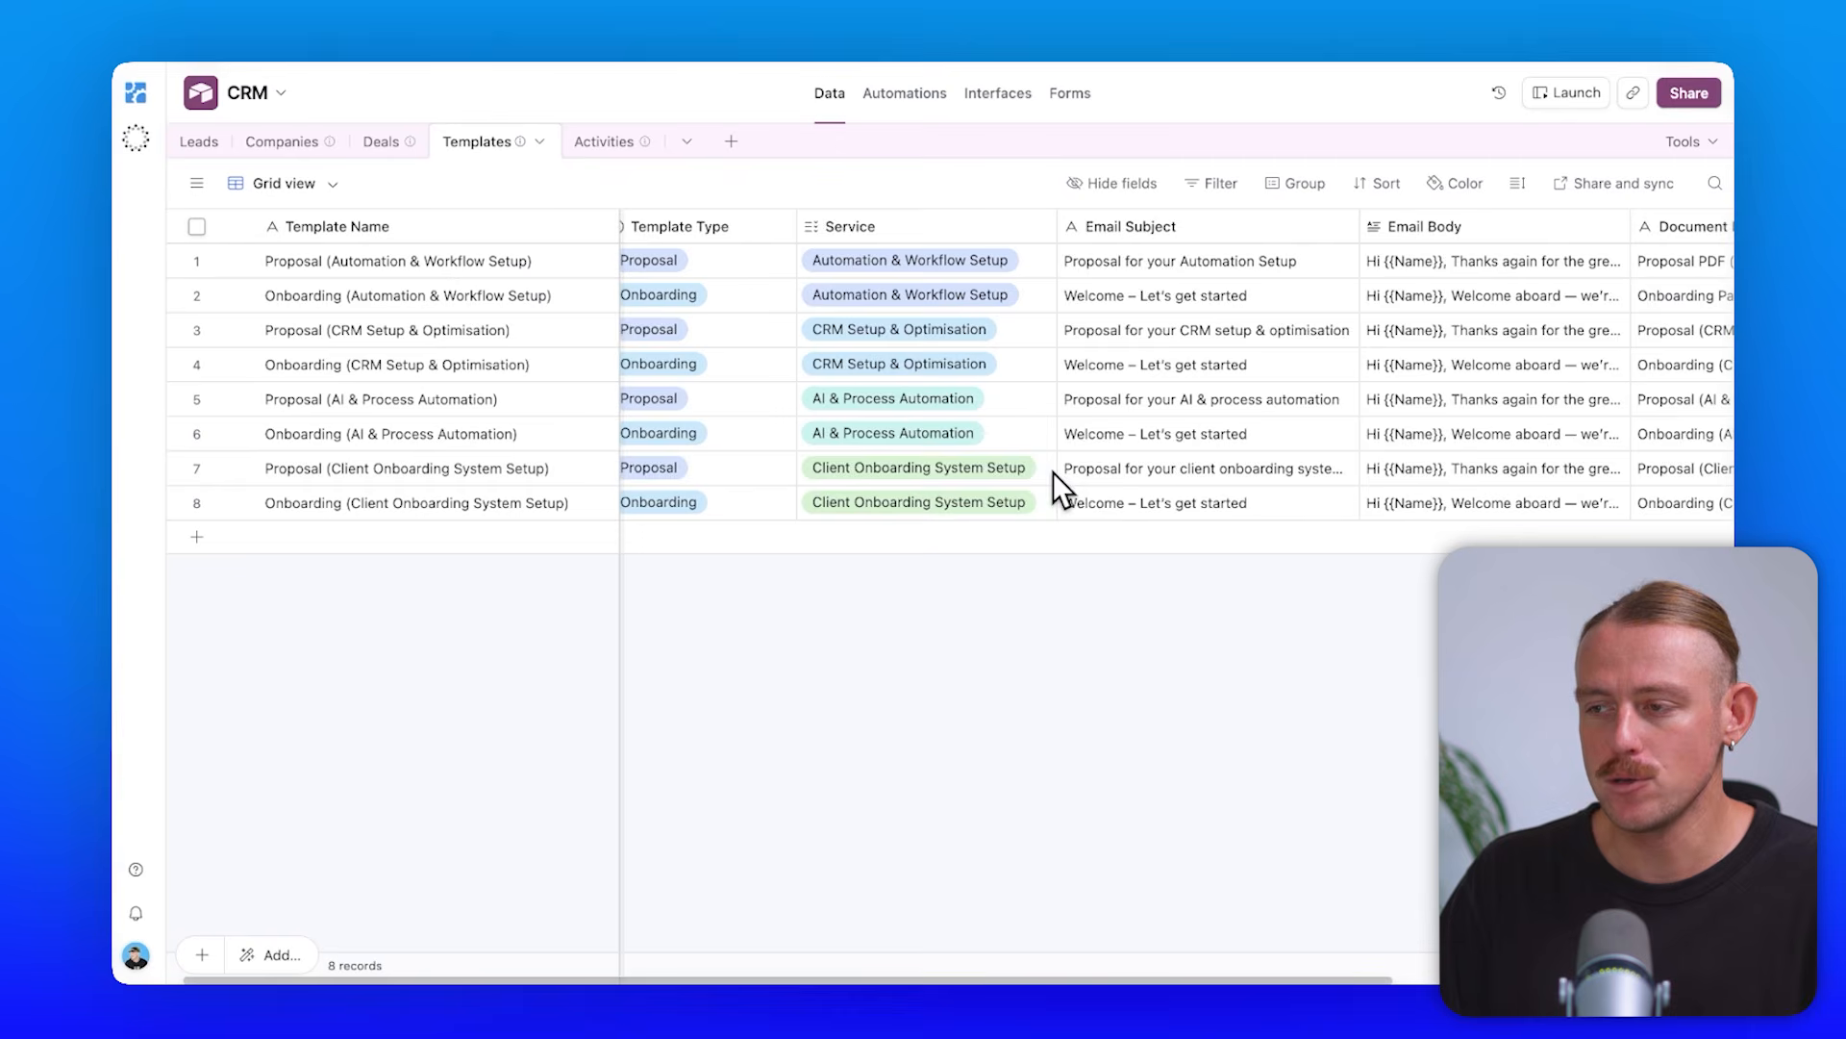
pyautogui.hscroll(3, 1053, 471)
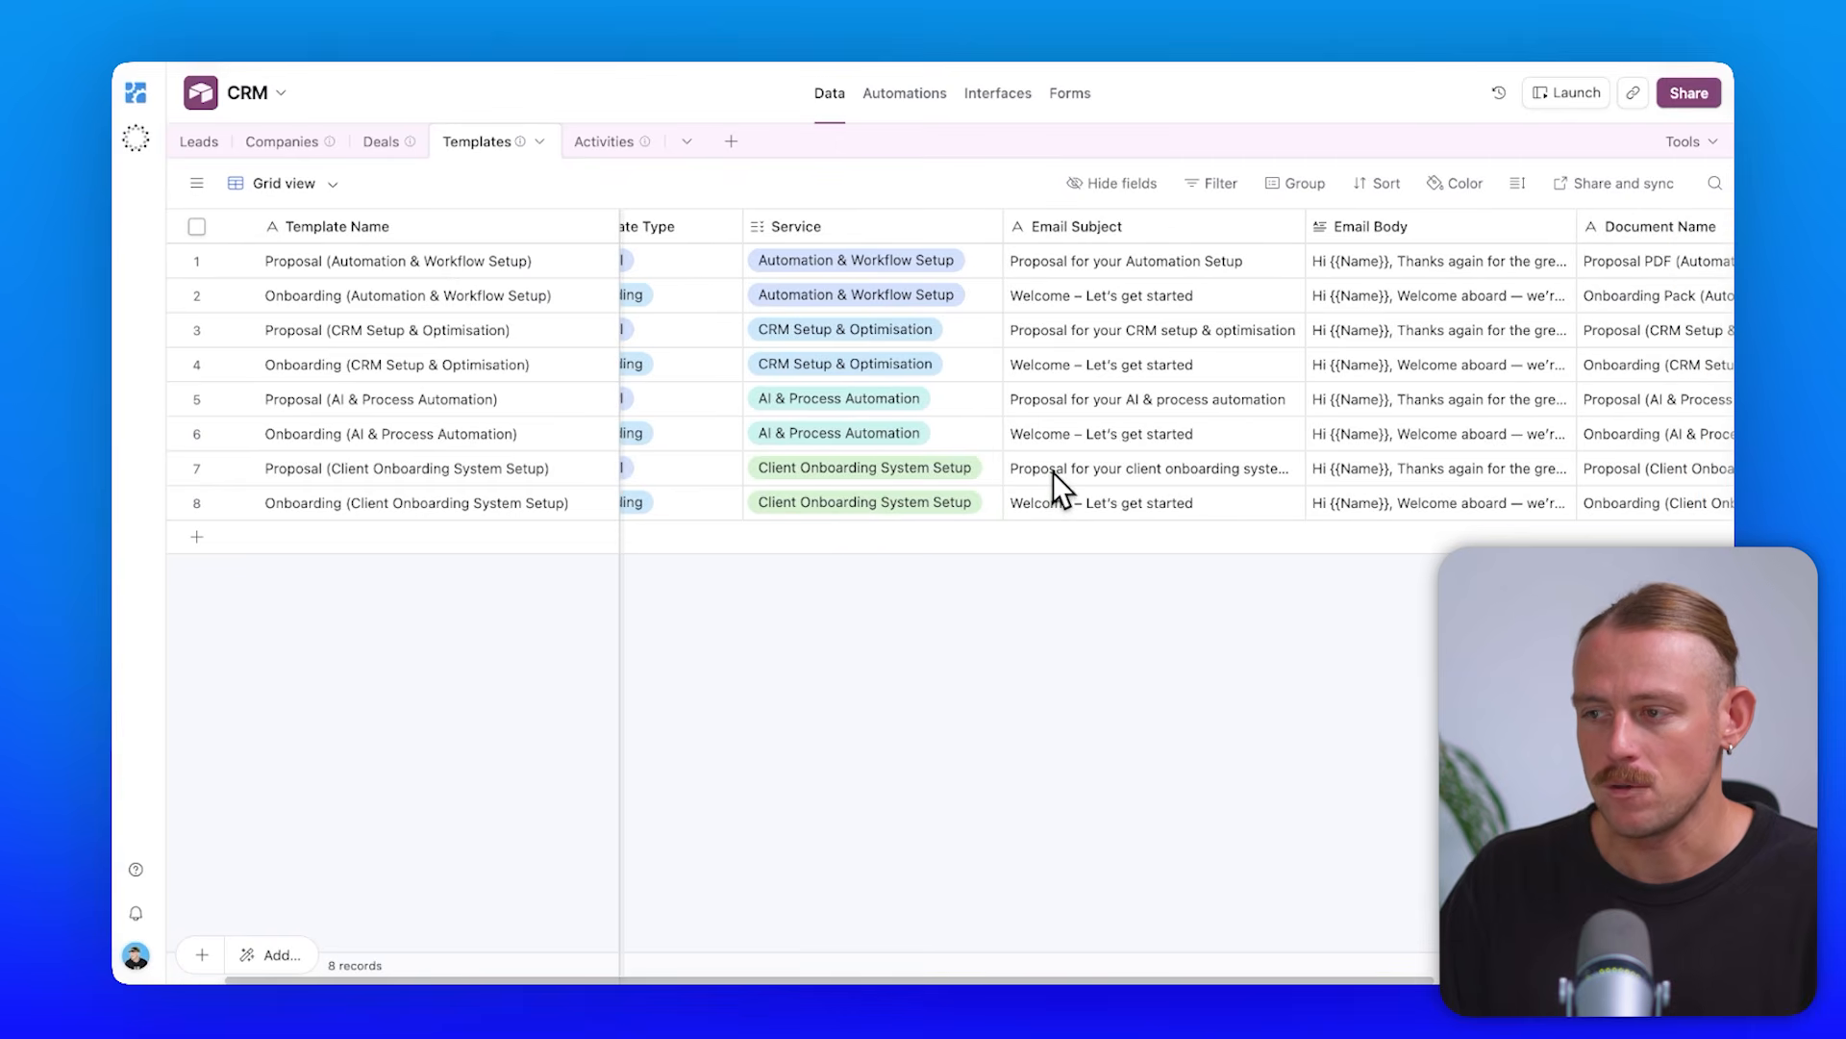
pyautogui.hscroll(-4, 1052, 471)
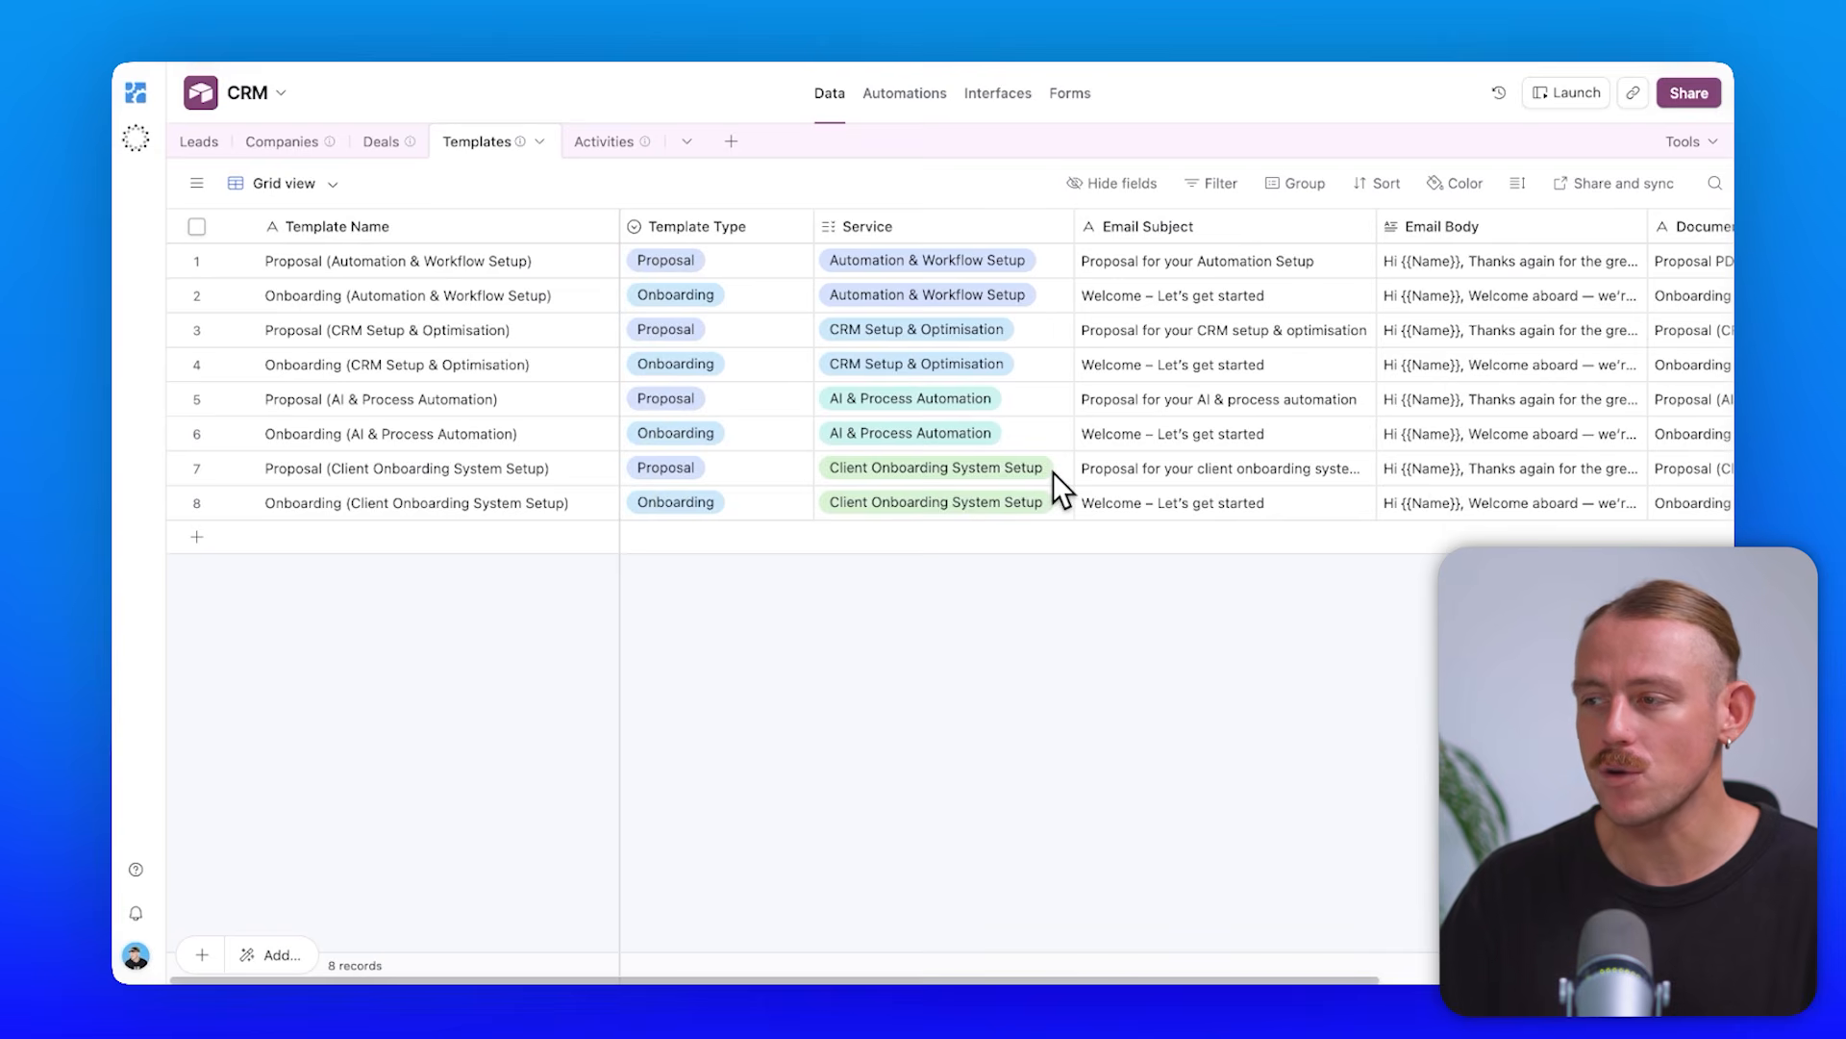
pyautogui.hscroll(4, 1203, 411)
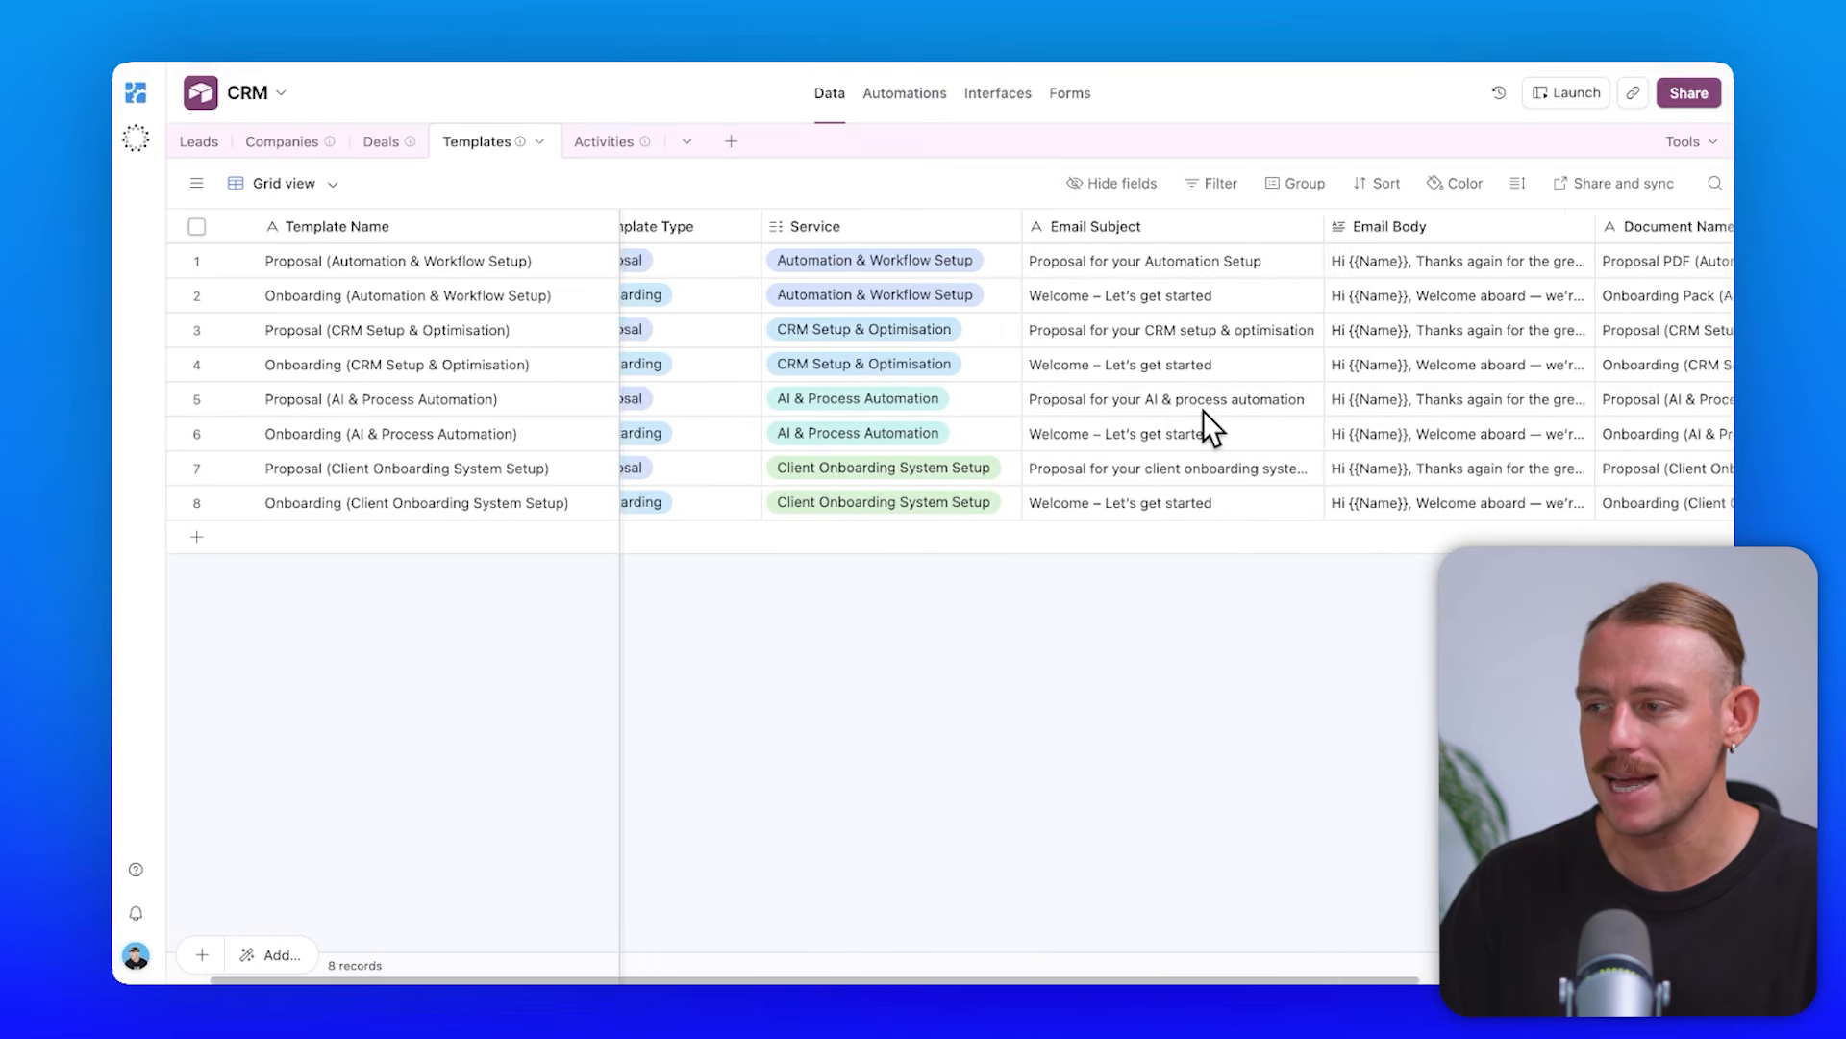
pyautogui.hscroll(10, 1203, 411)
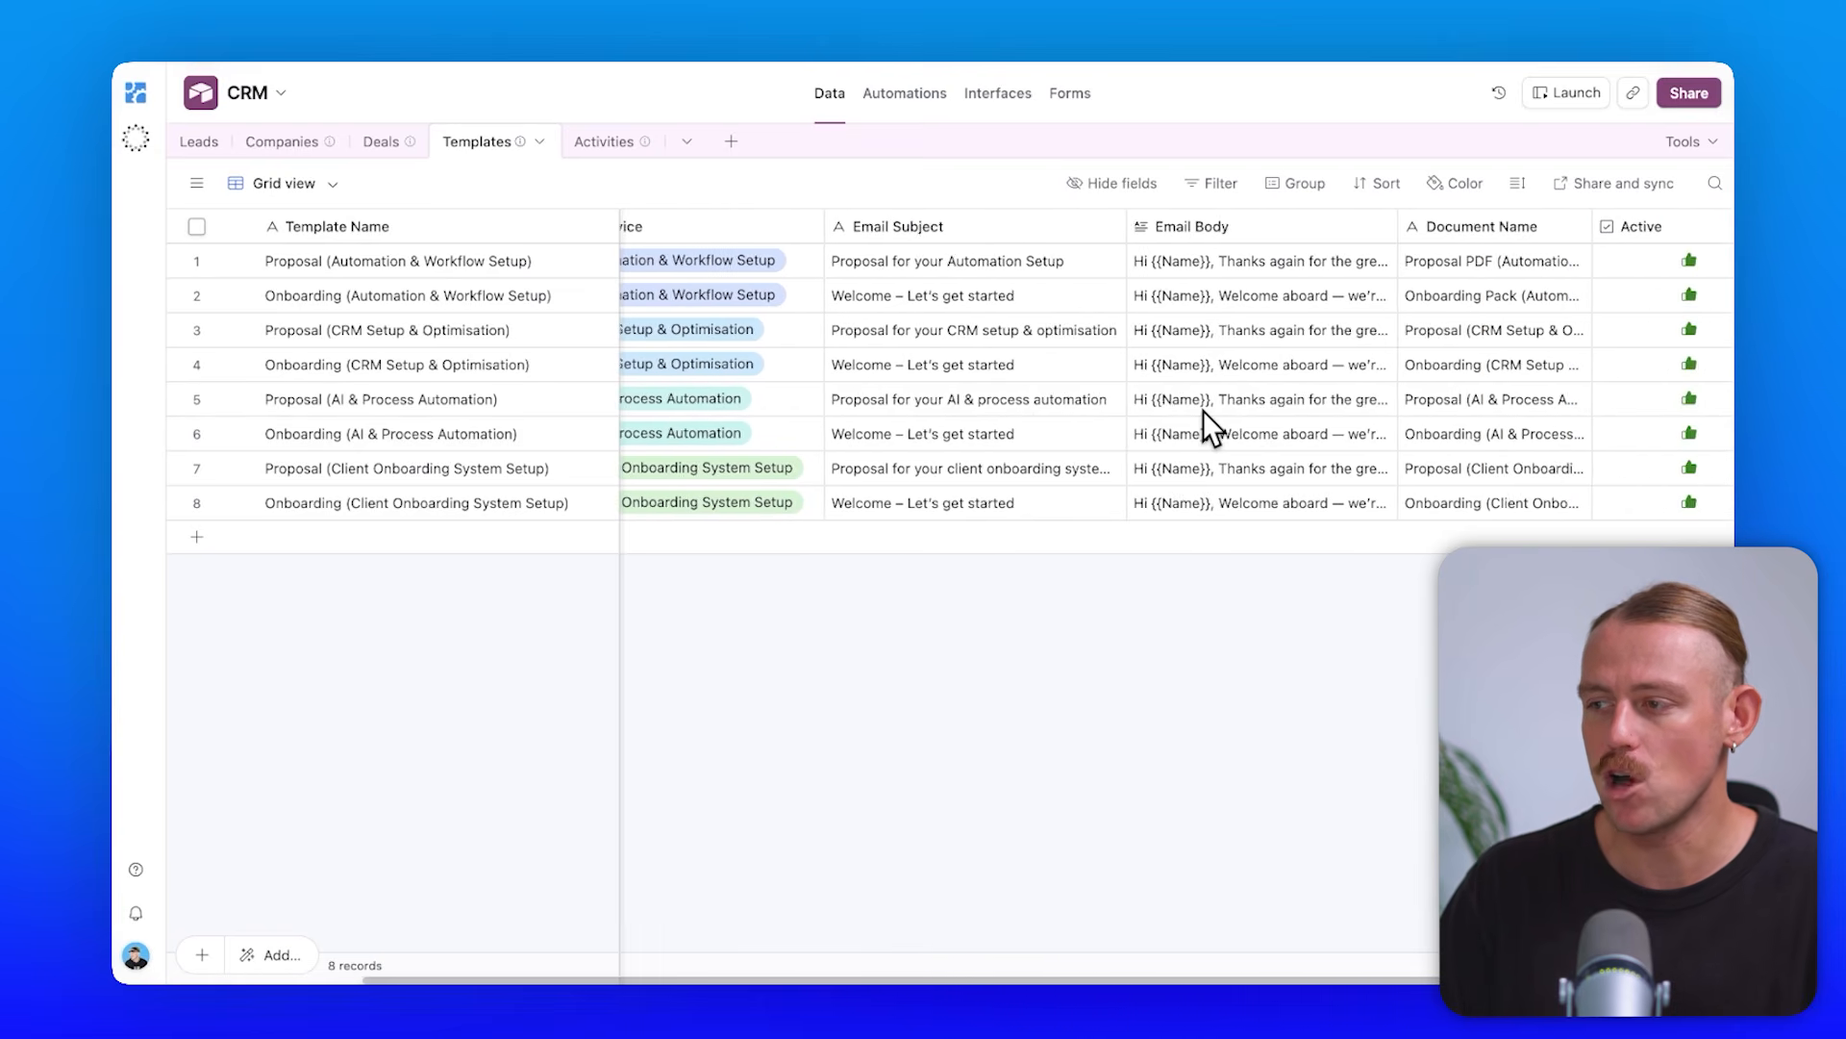
pyautogui.click(1231, 271)
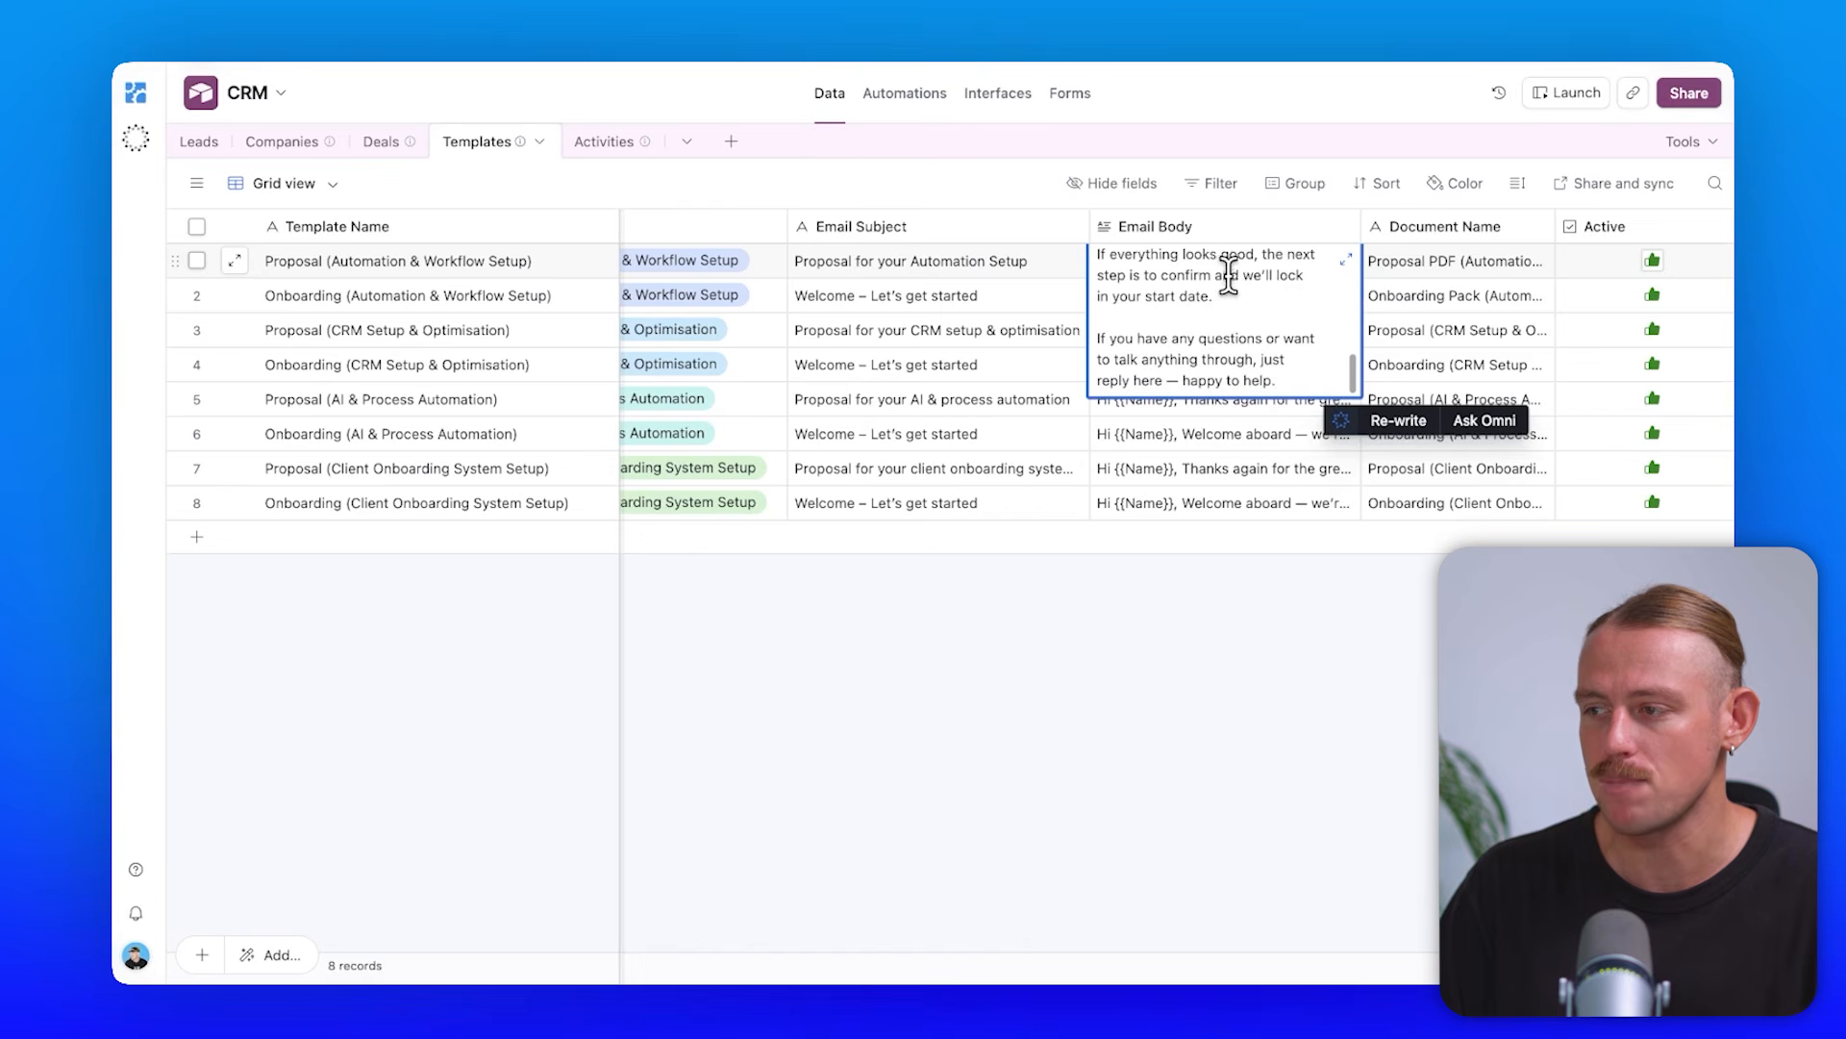
pyautogui.moveTo(1175, 261); pyautogui.dragTo(1122, 261)
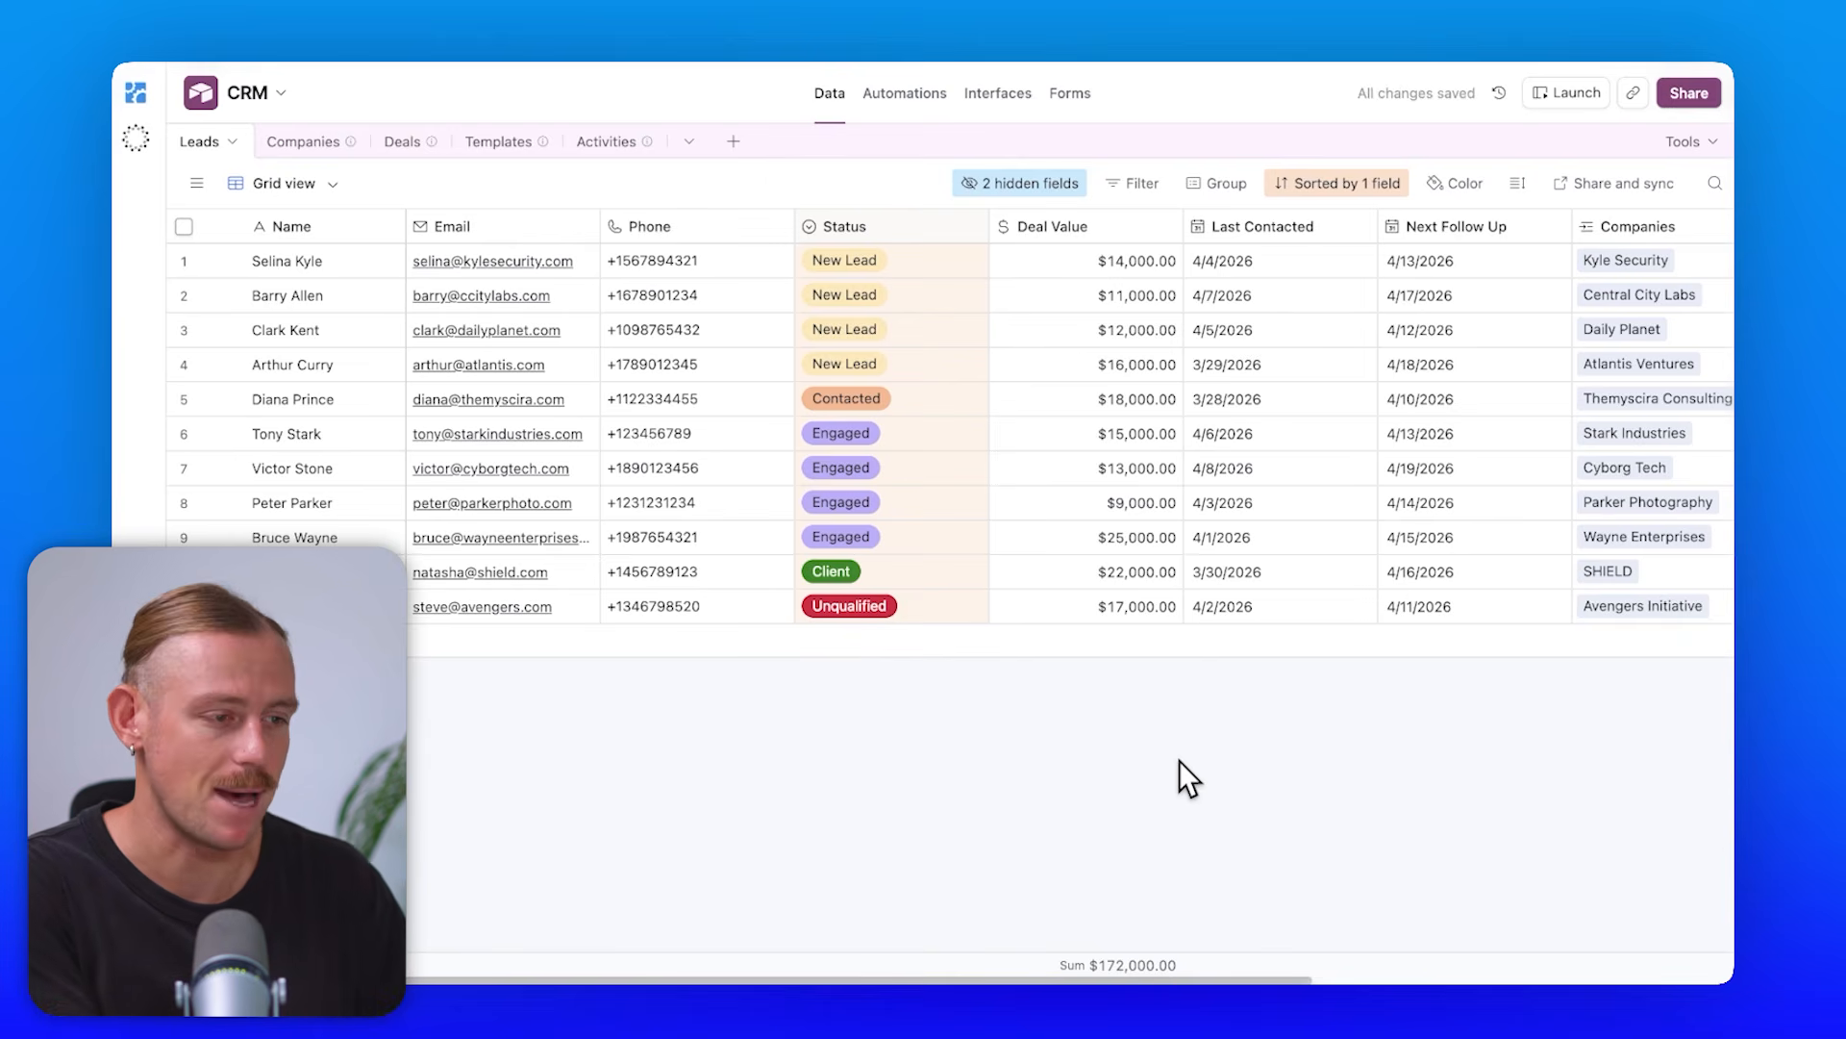
# Inspect the triggers of Basic Automation and Basic Automation 2 in the base's automations
pyautogui.click(918, 96)
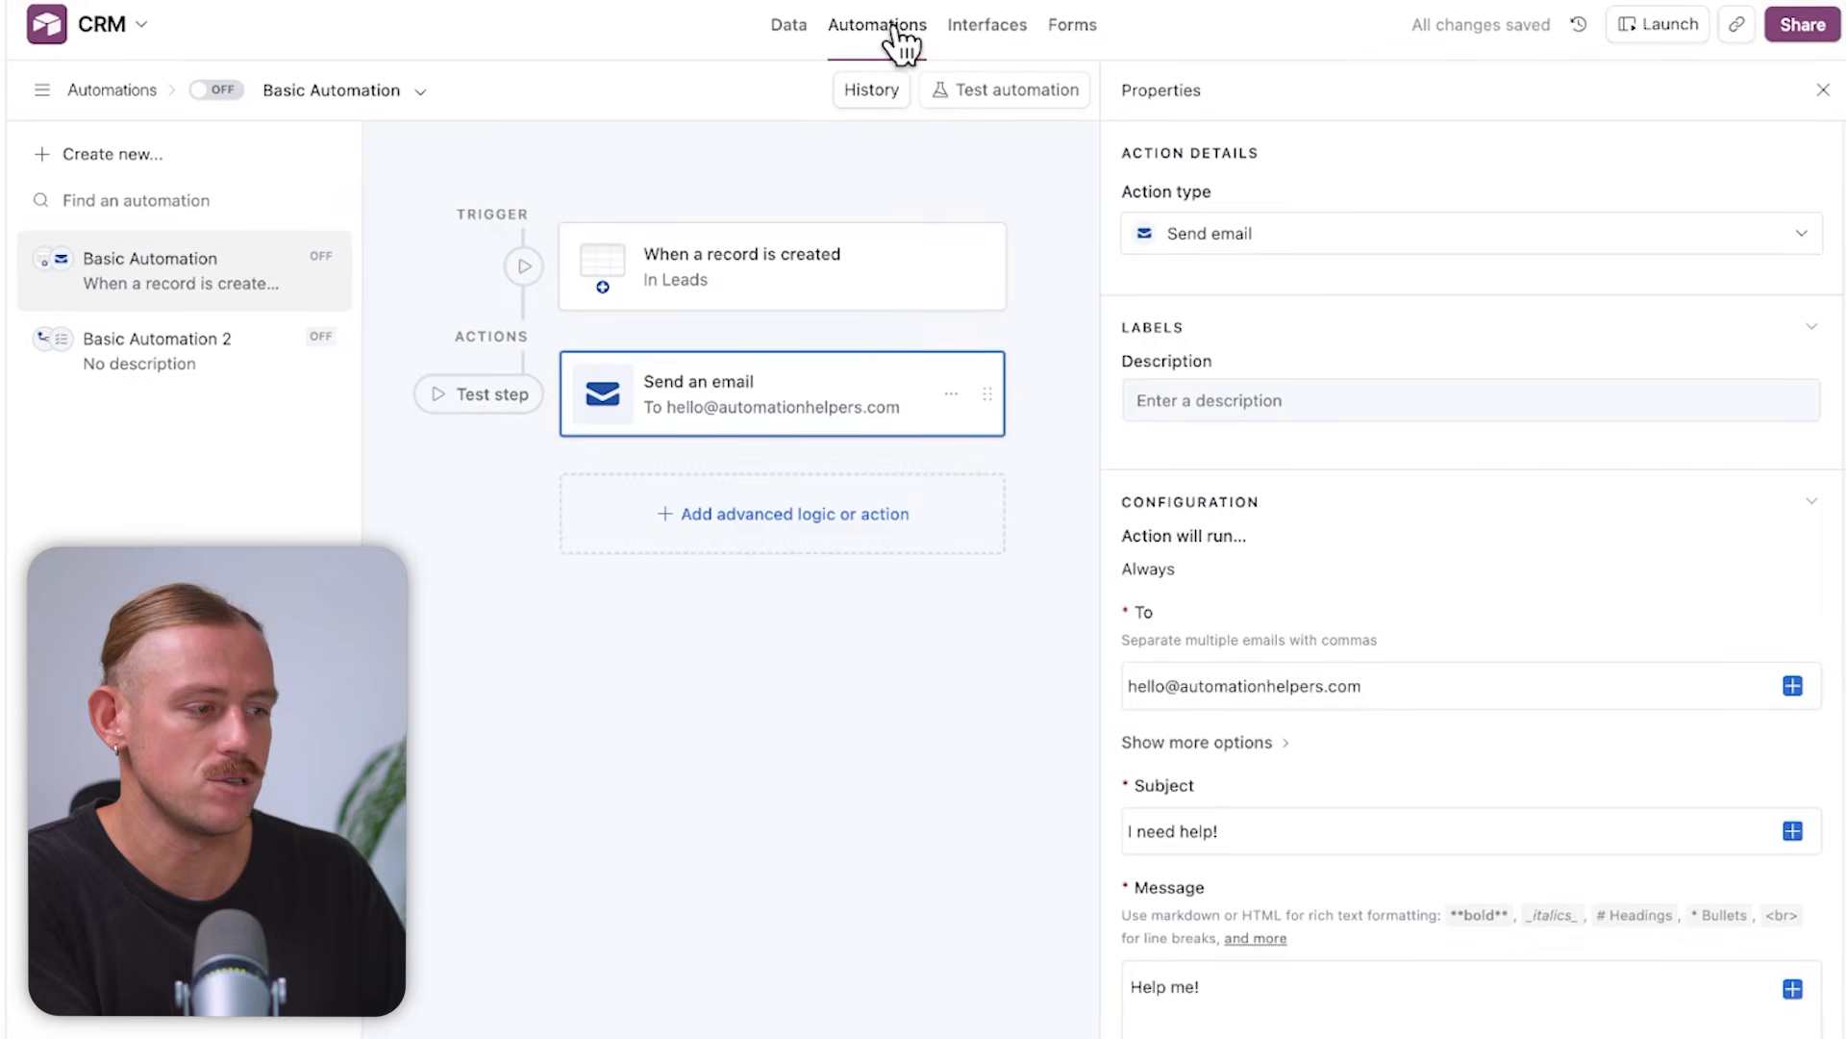
pyautogui.click(877, 264)
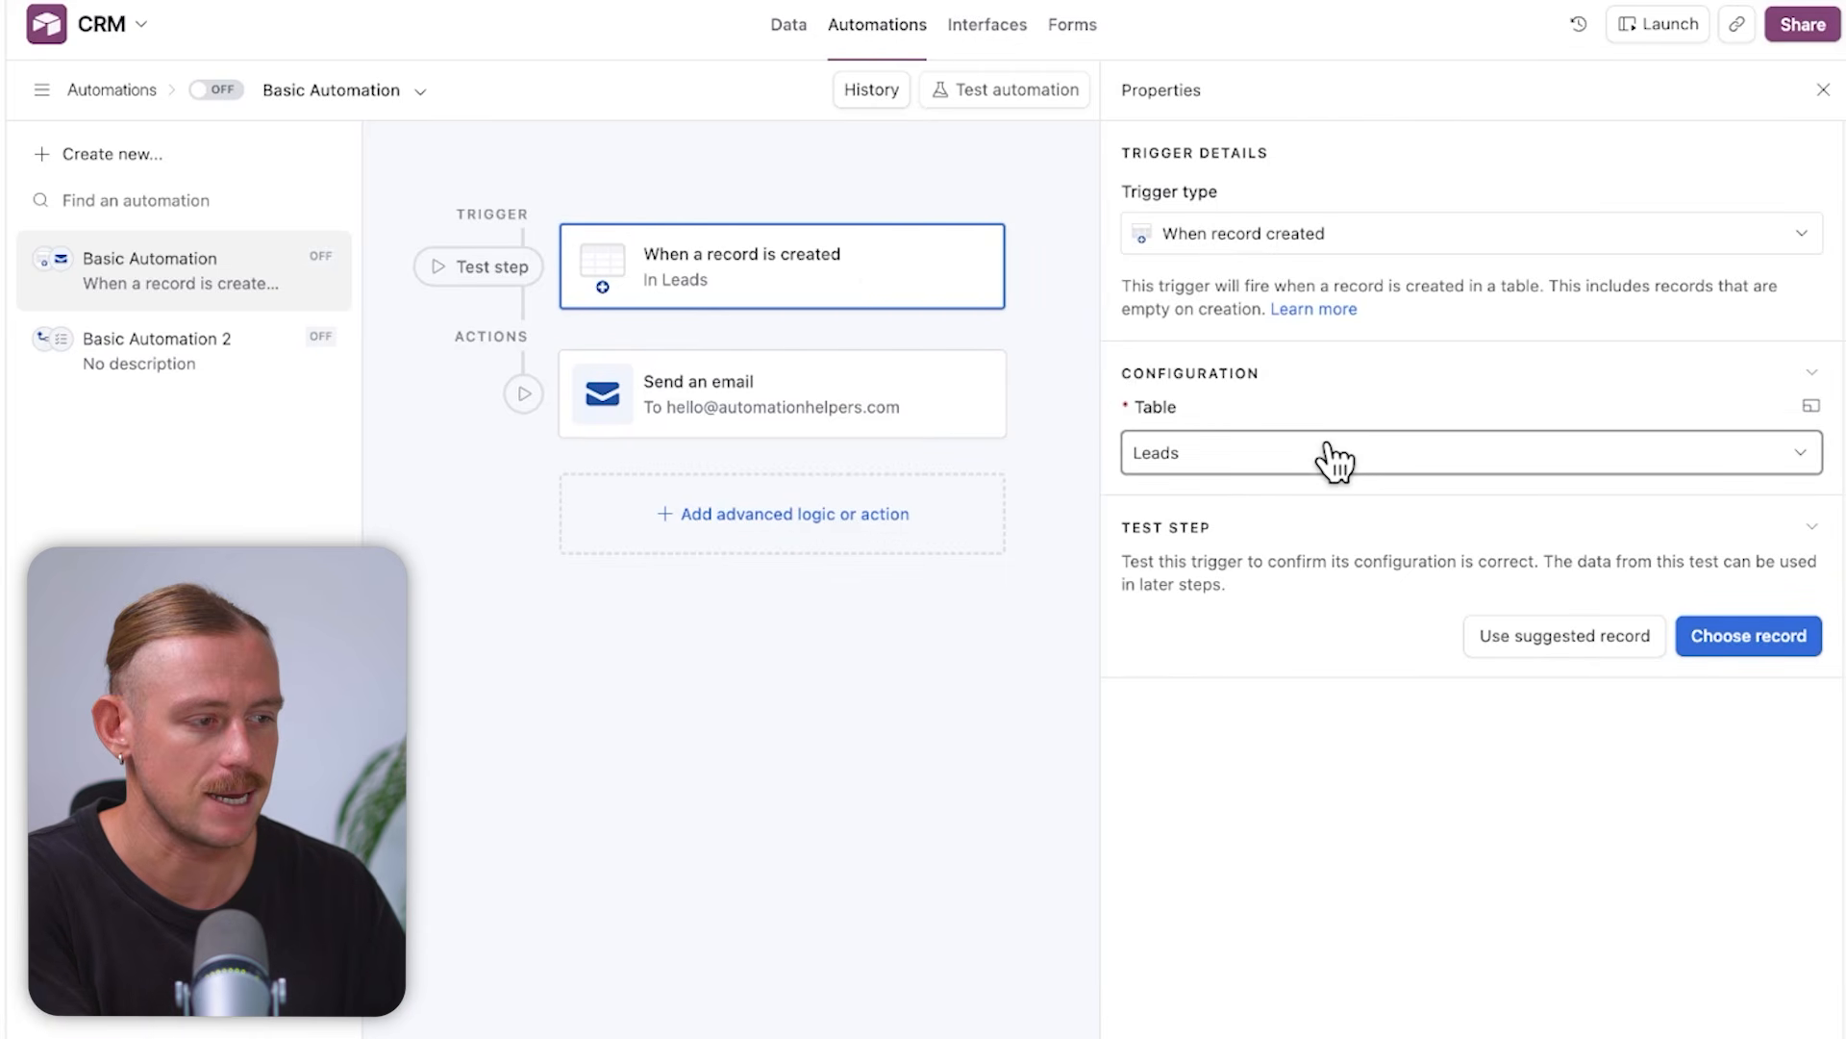
pyautogui.click(193, 363)
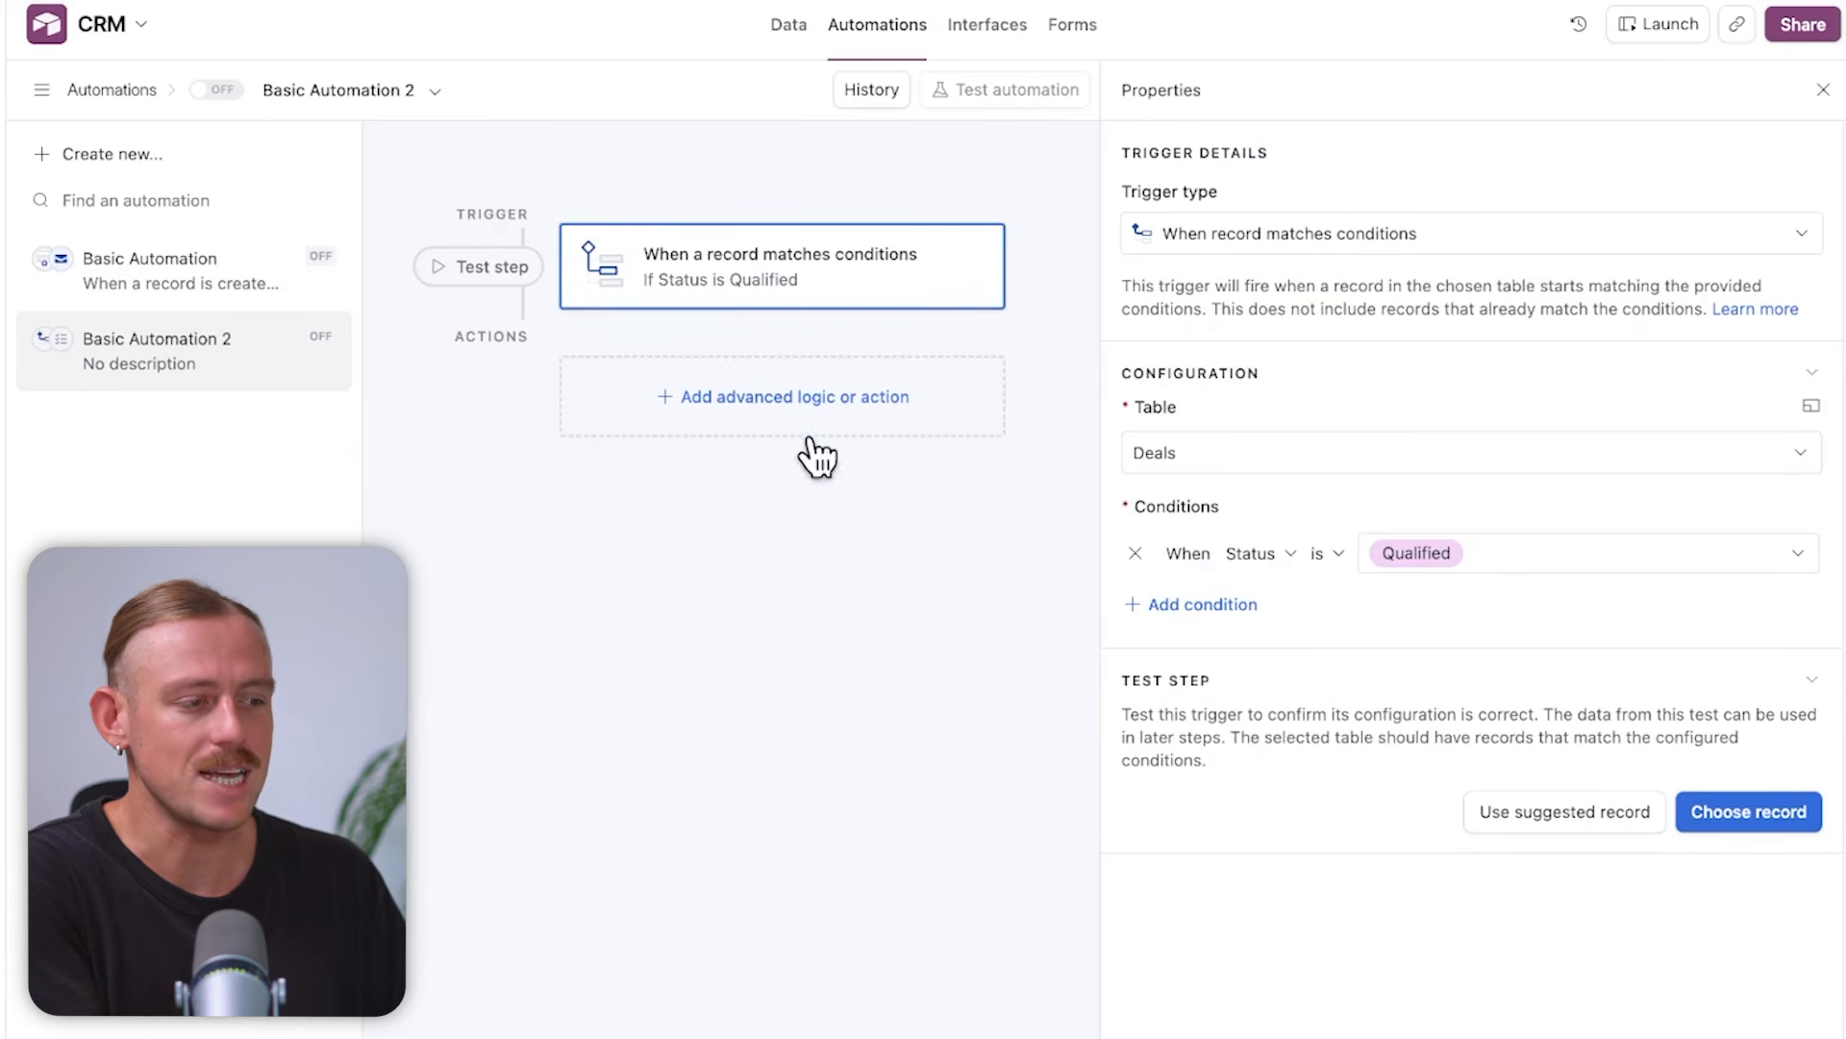
# Add a Gmail Send email action after the trigger of Basic Automation 2
pyautogui.click(791, 398)
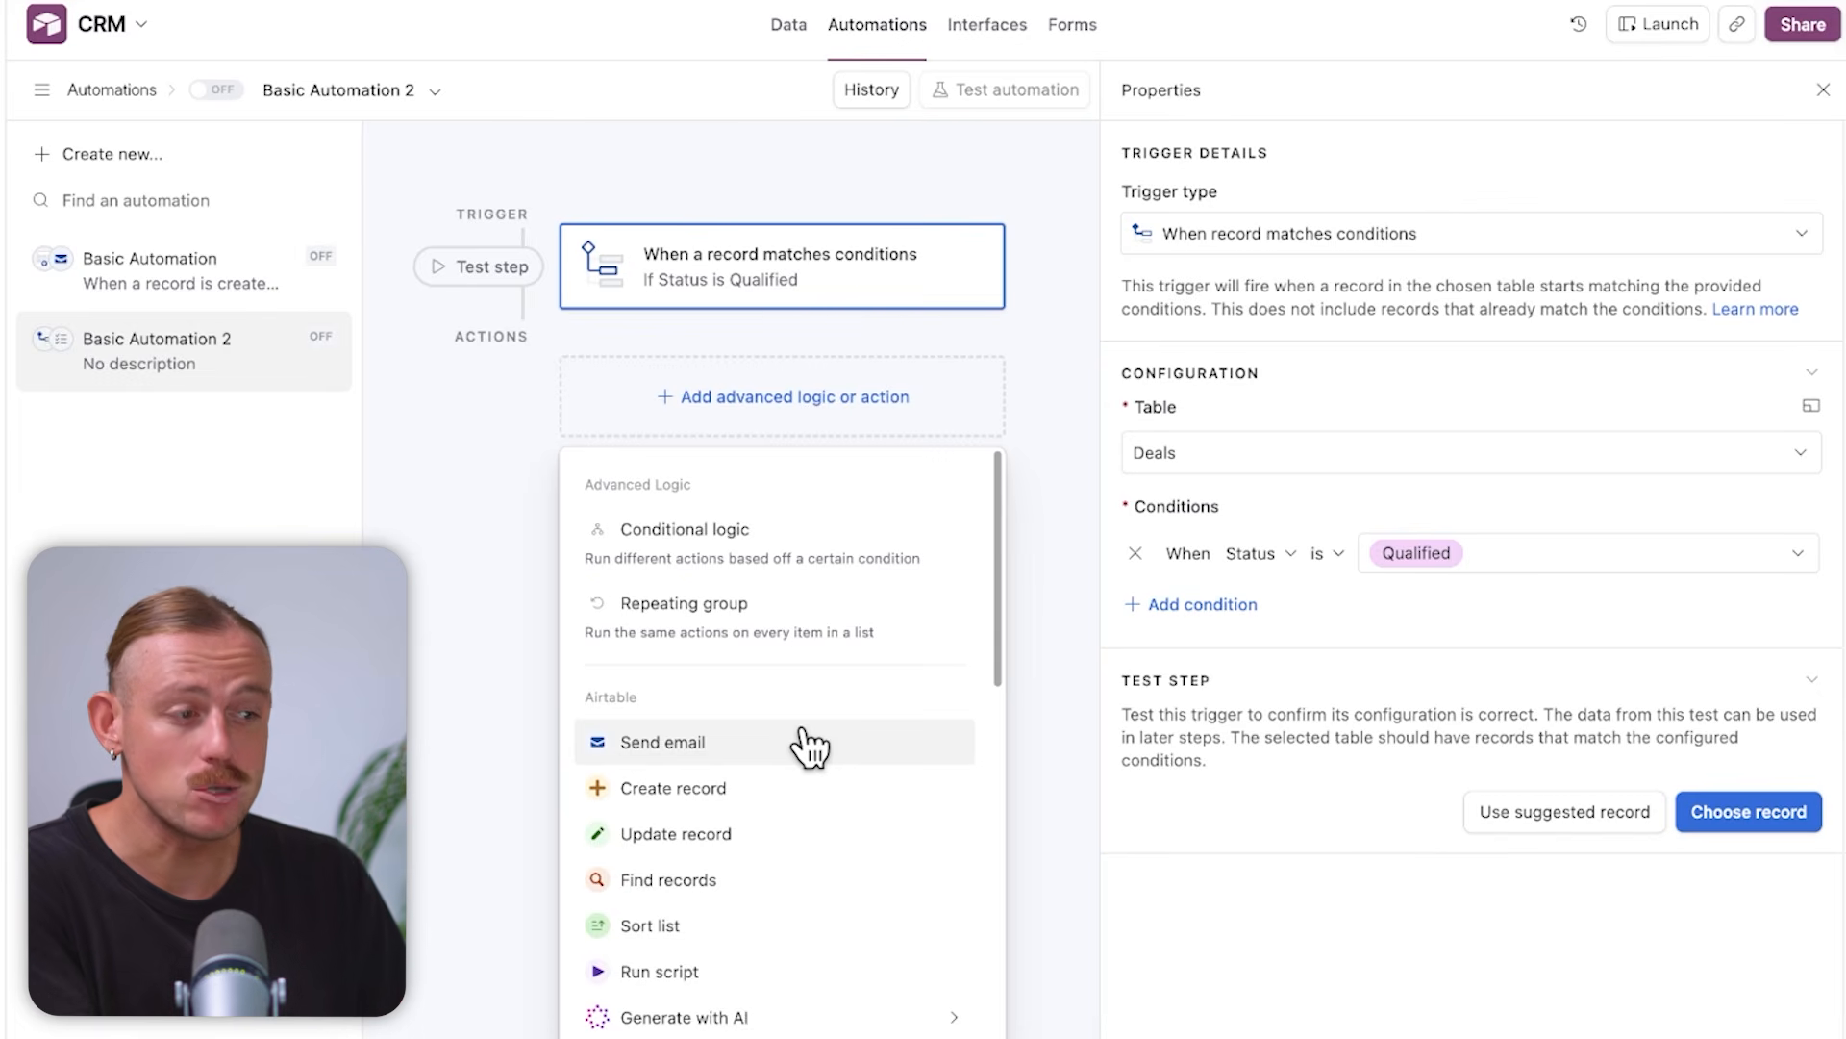
pyautogui.scroll(-5, 810, 746)
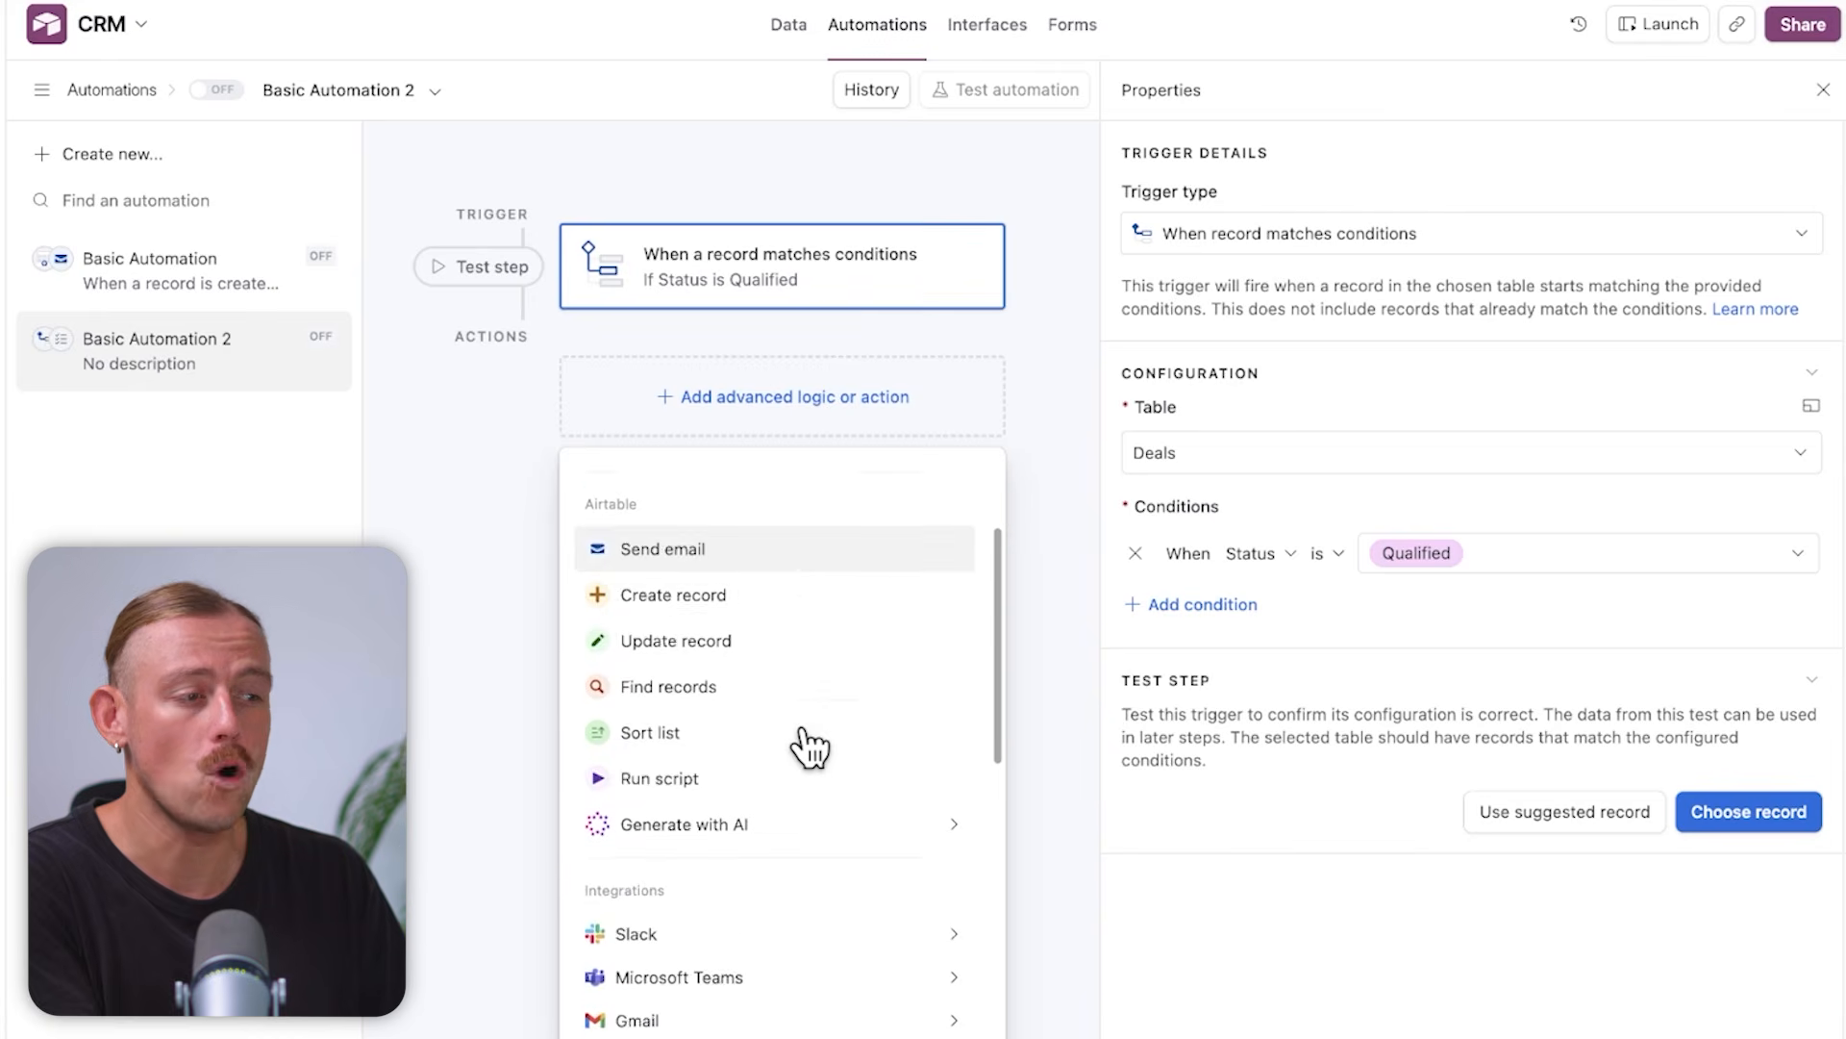
pyautogui.moveTo(786, 781)
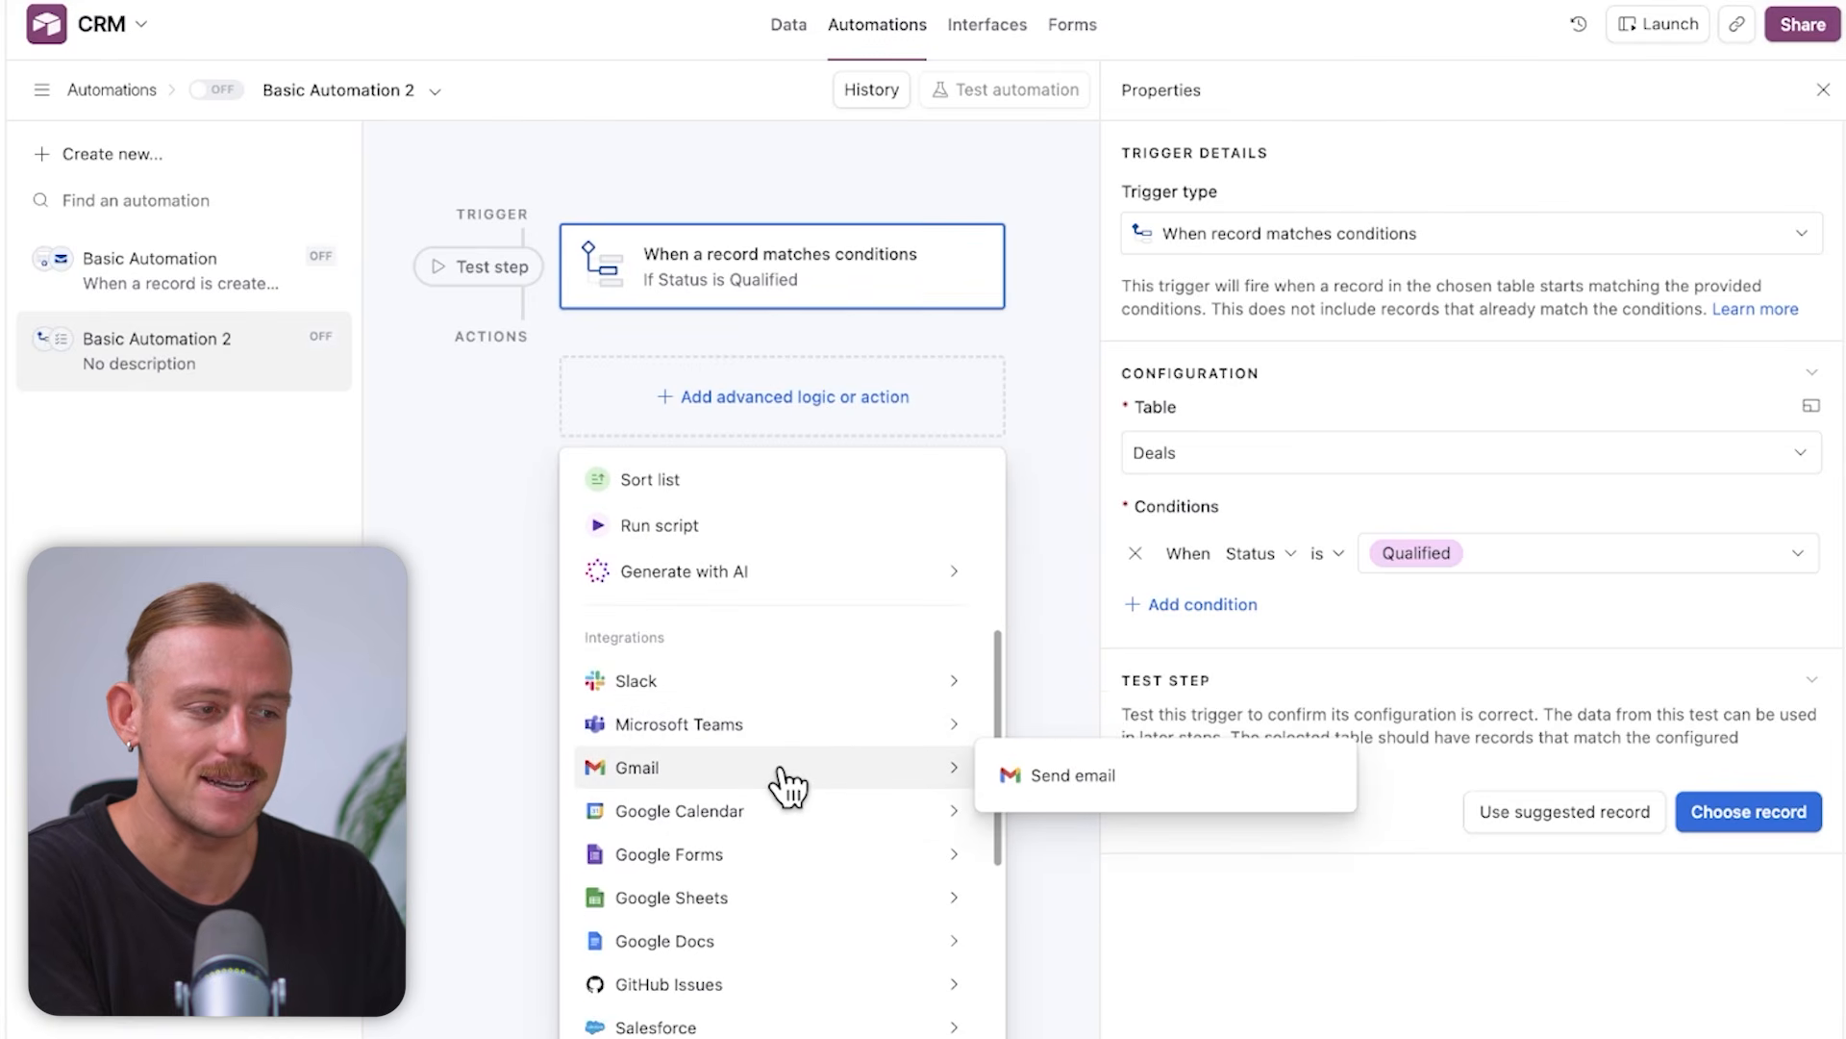
pyautogui.scroll(-5, 786, 784)
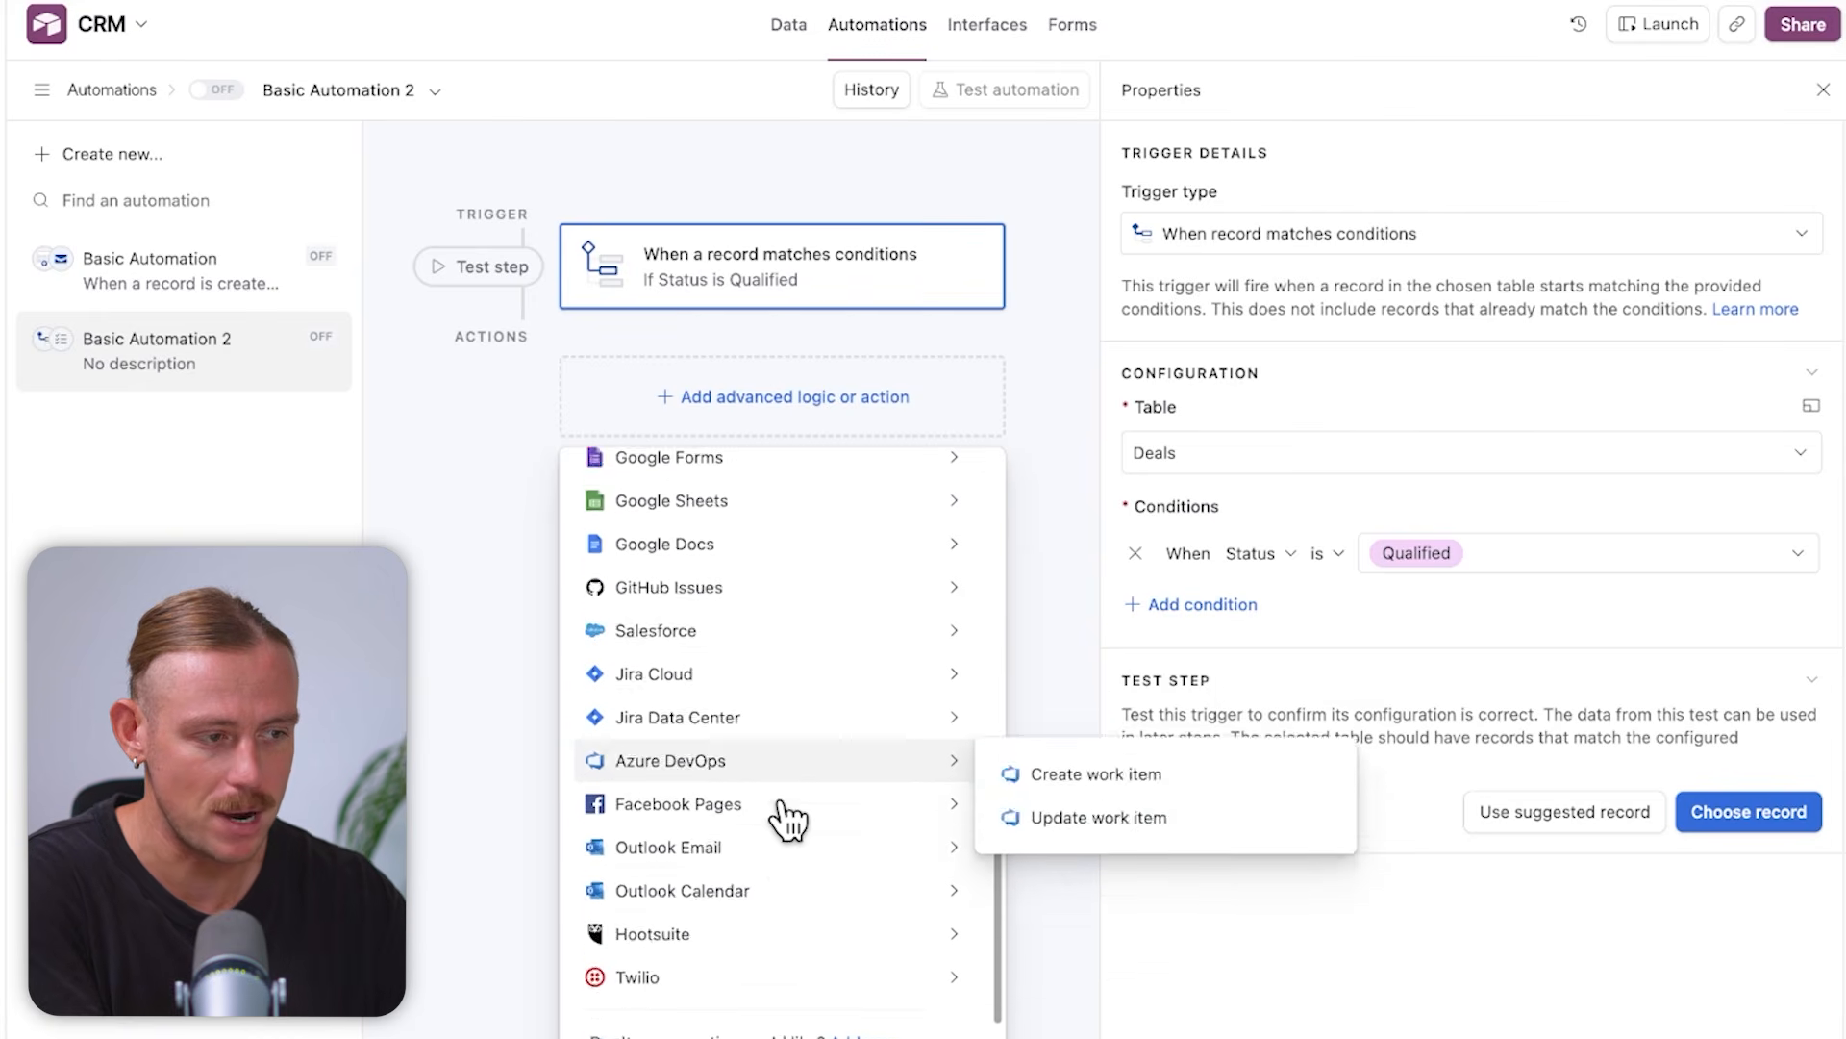
pyautogui.scroll(-1, 787, 819)
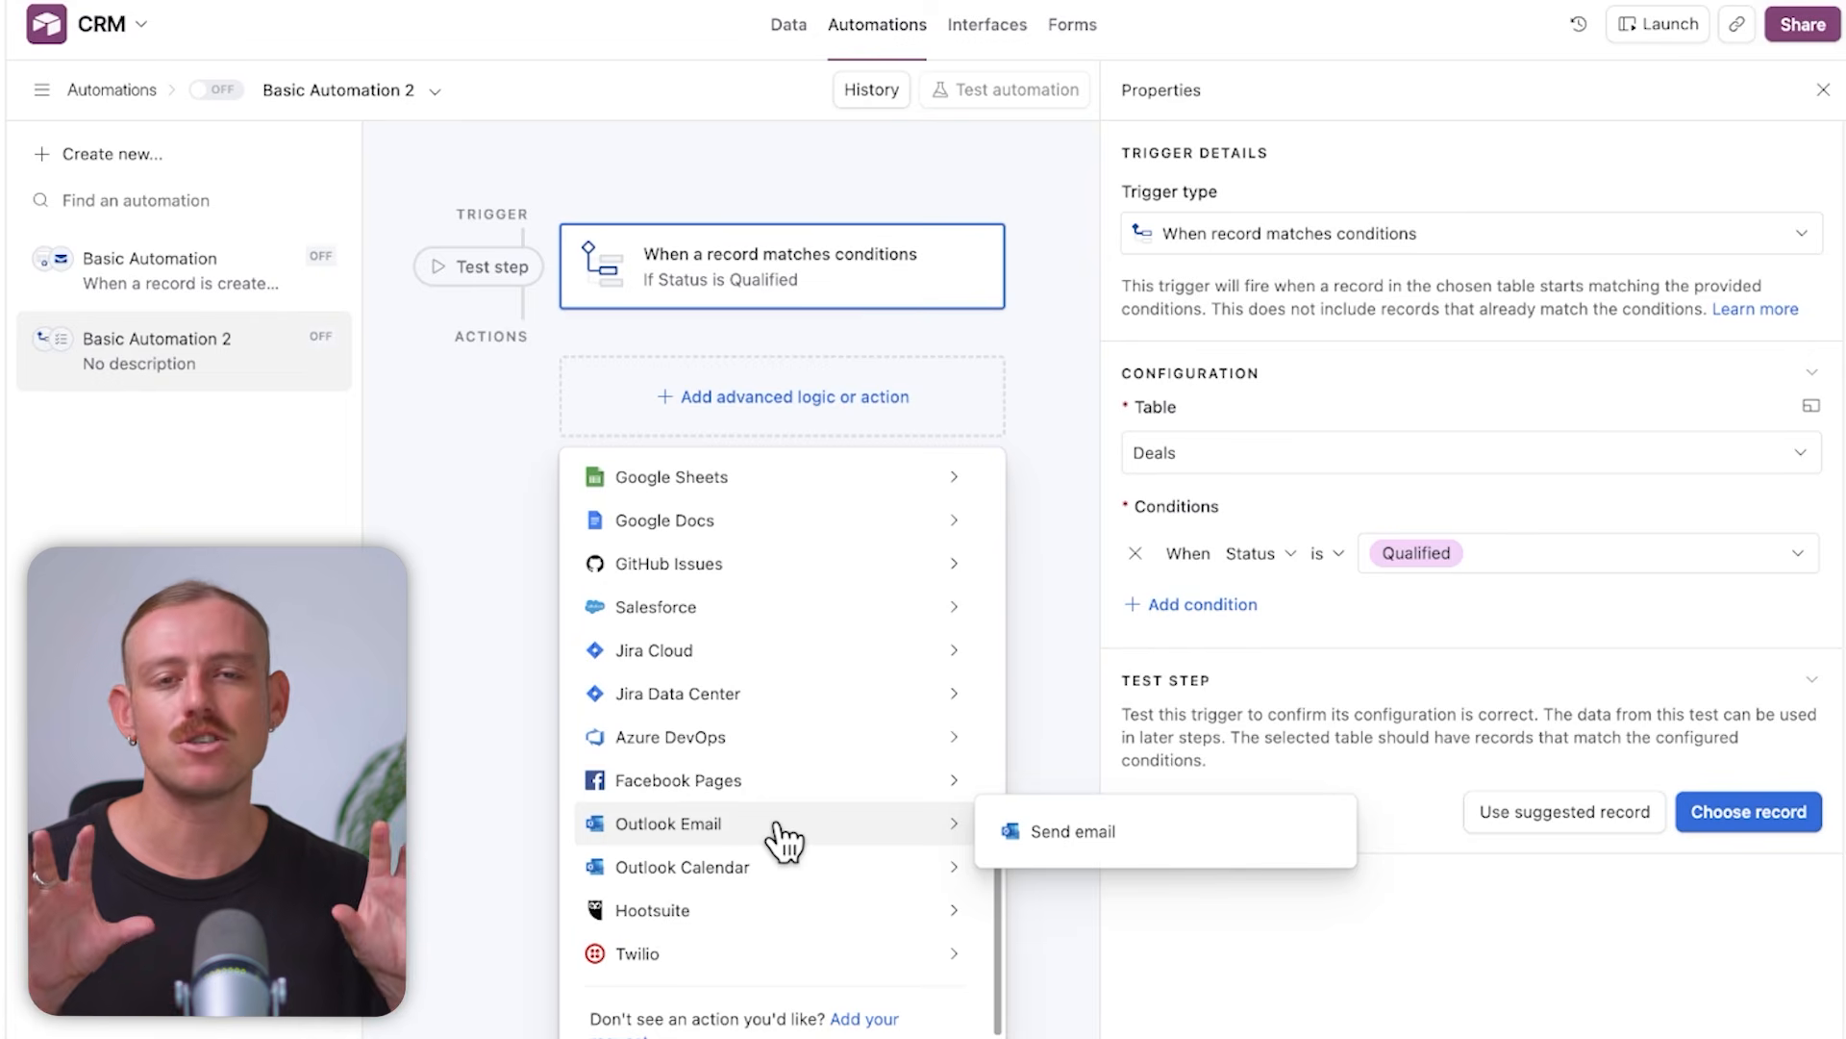
pyautogui.scroll(5, 784, 839)
pyautogui.moveTo(884, 810)
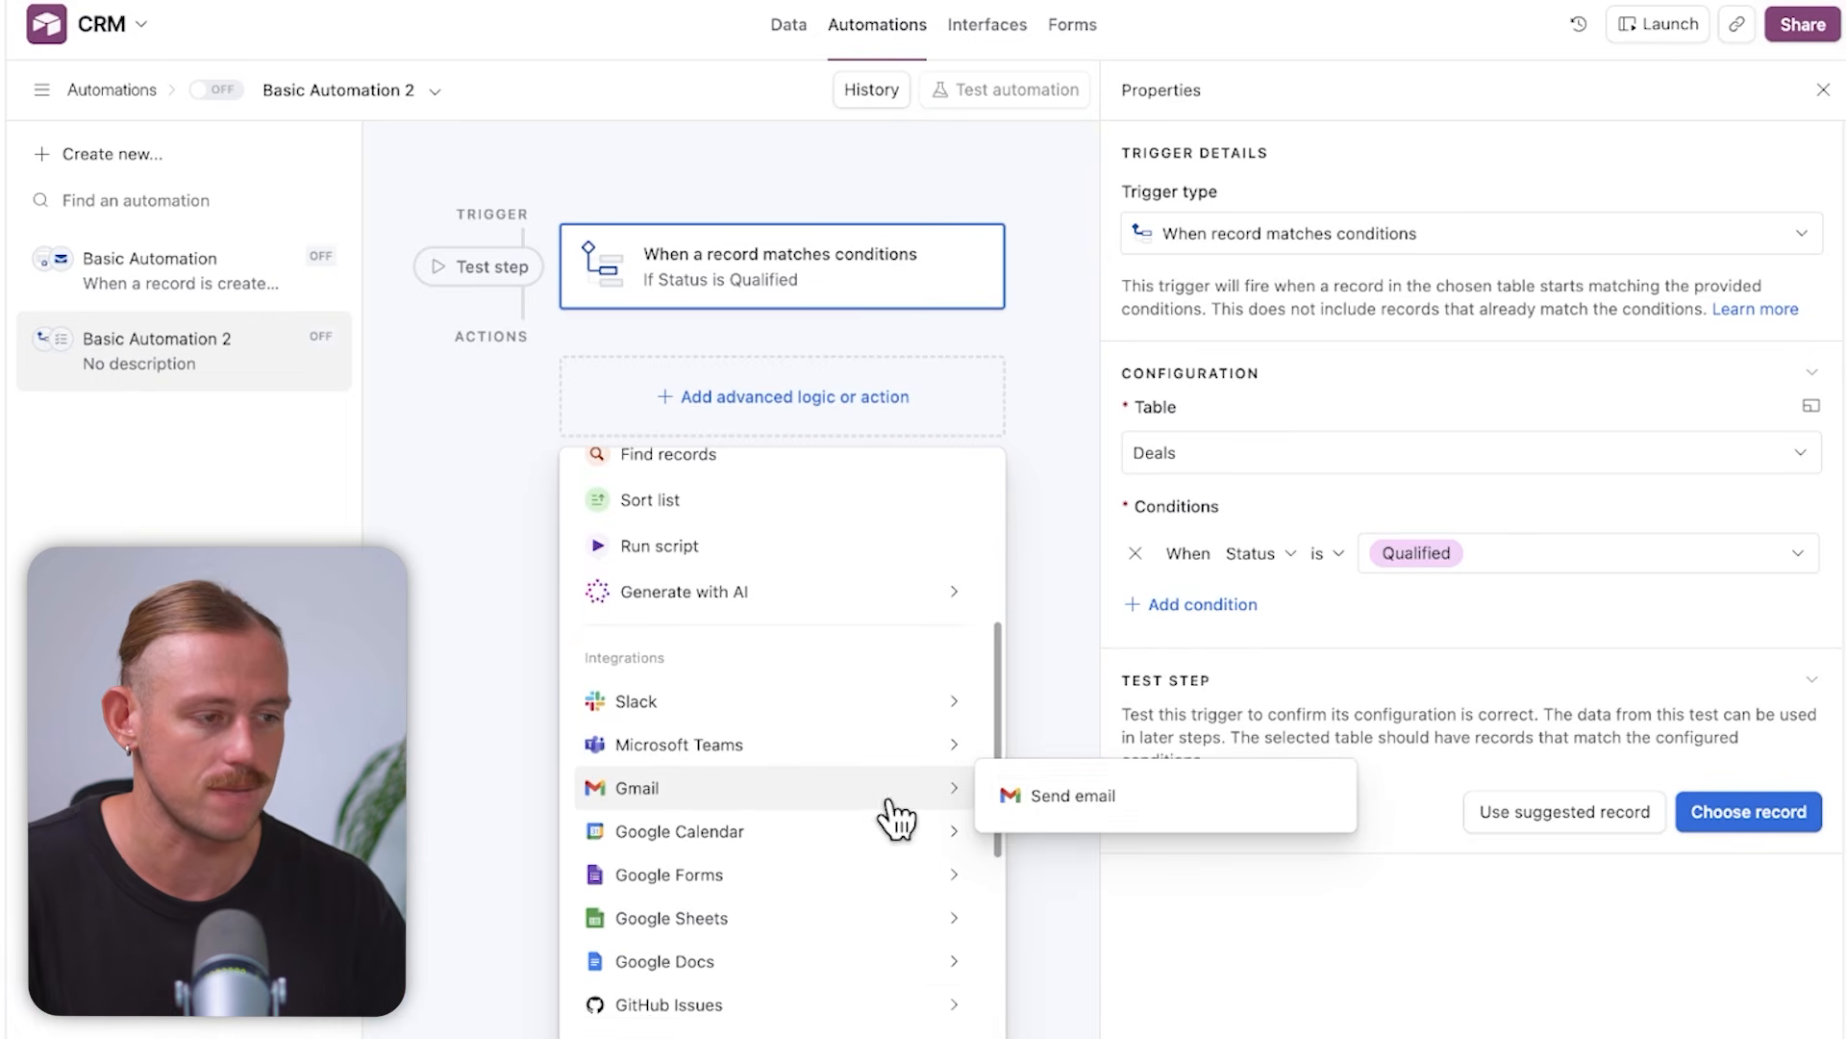
pyautogui.click(1061, 807)
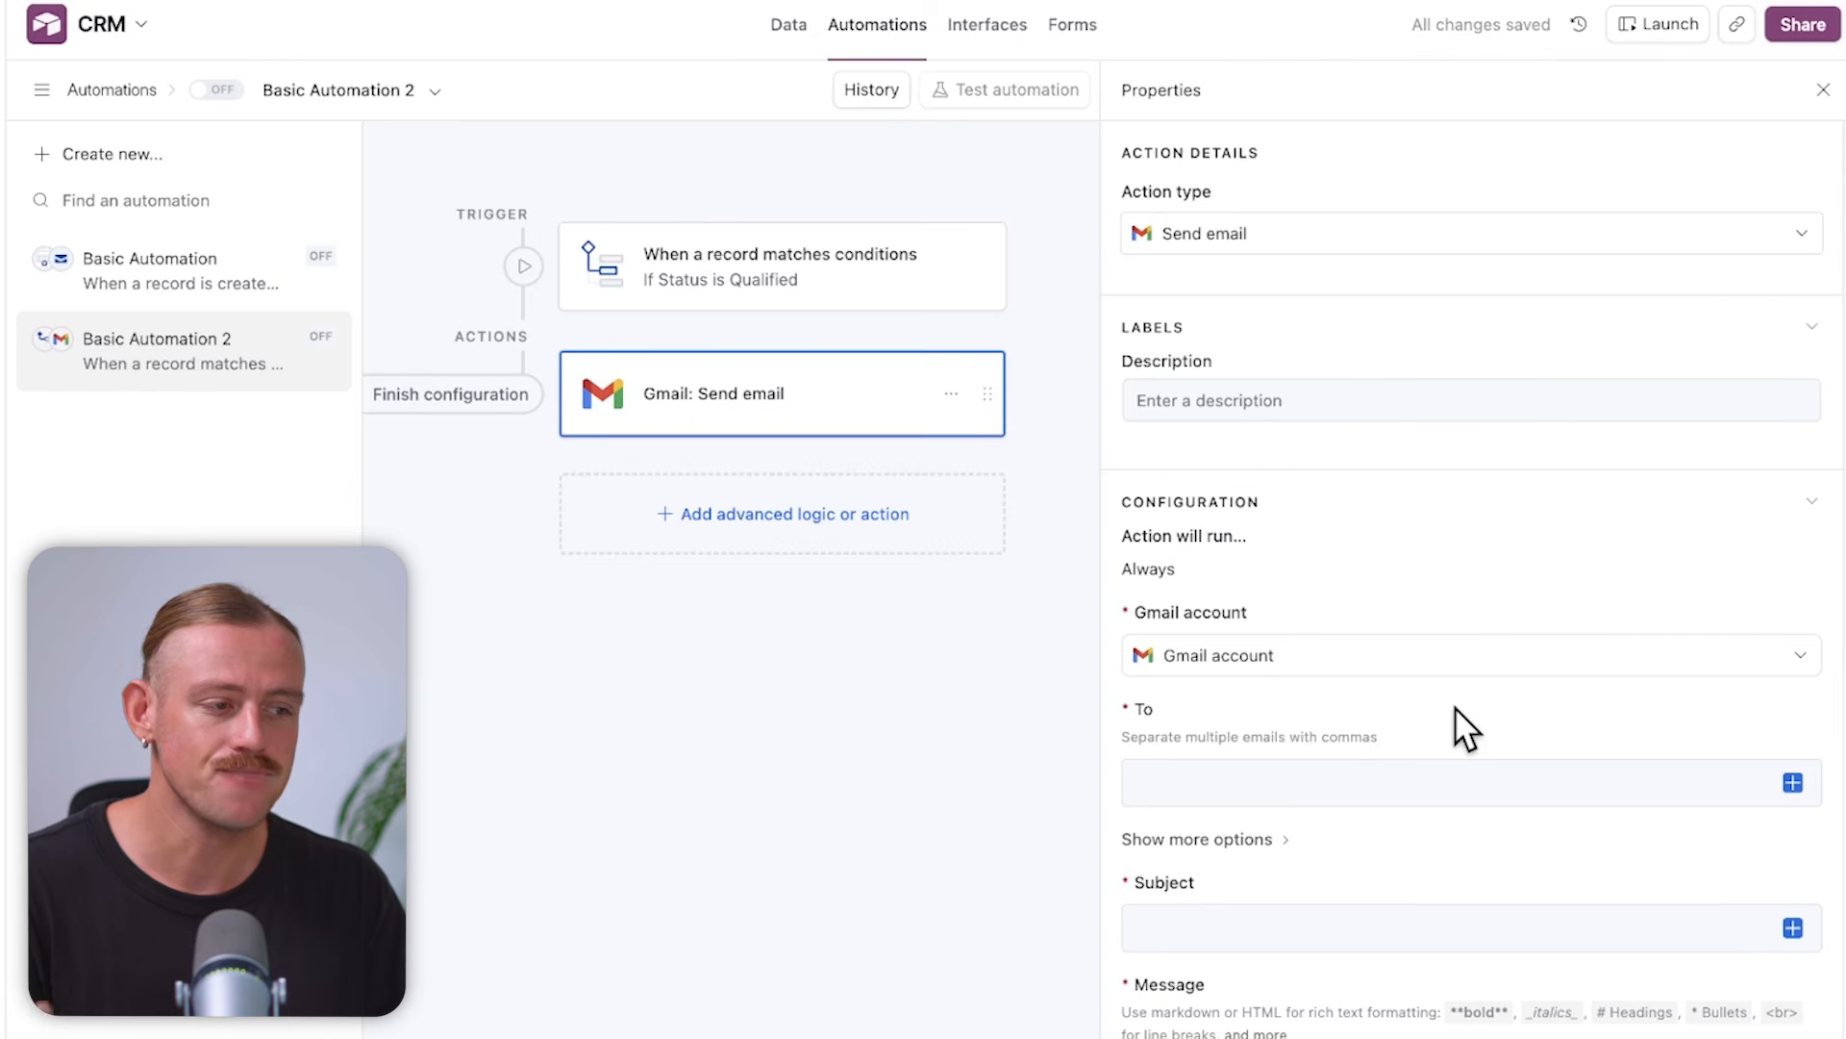
# Review the Gmail action's configuration fields and the trigger record data available for its message, without inserting any
pyautogui.scroll(-3, 1456, 710)
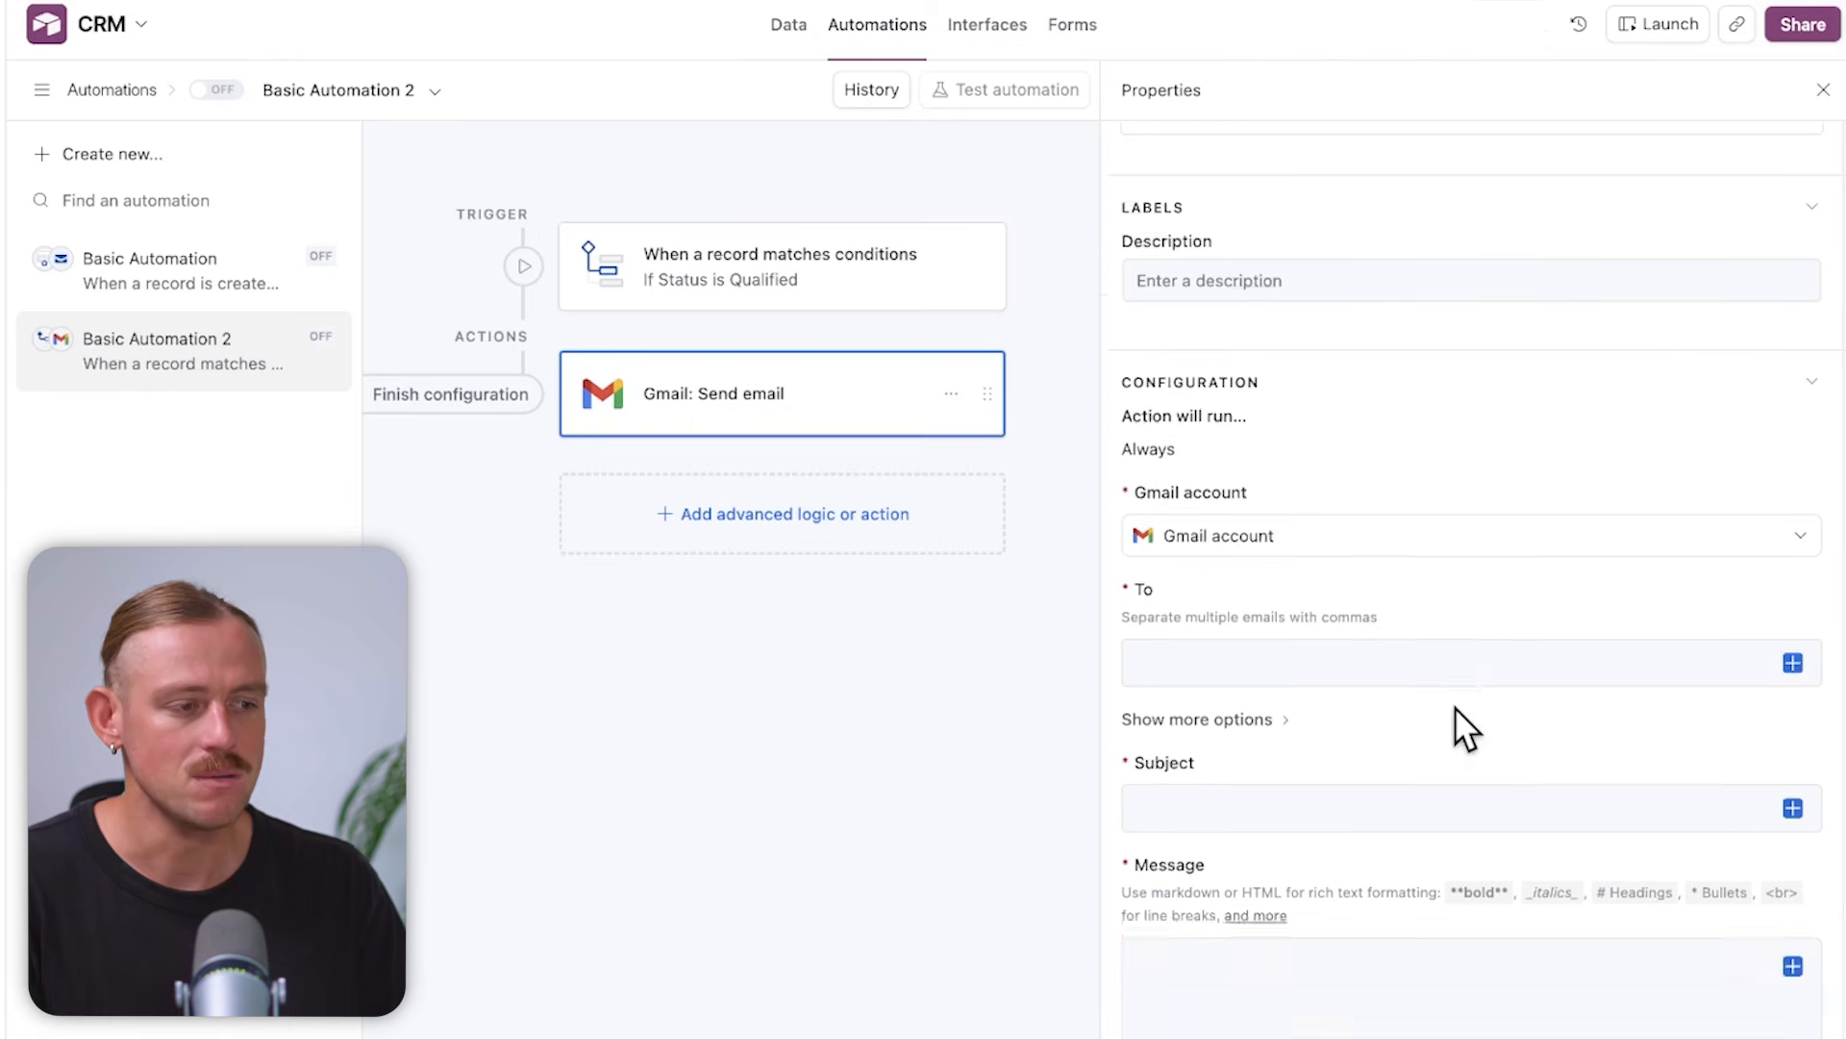
pyautogui.scroll(-3, 1454, 706)
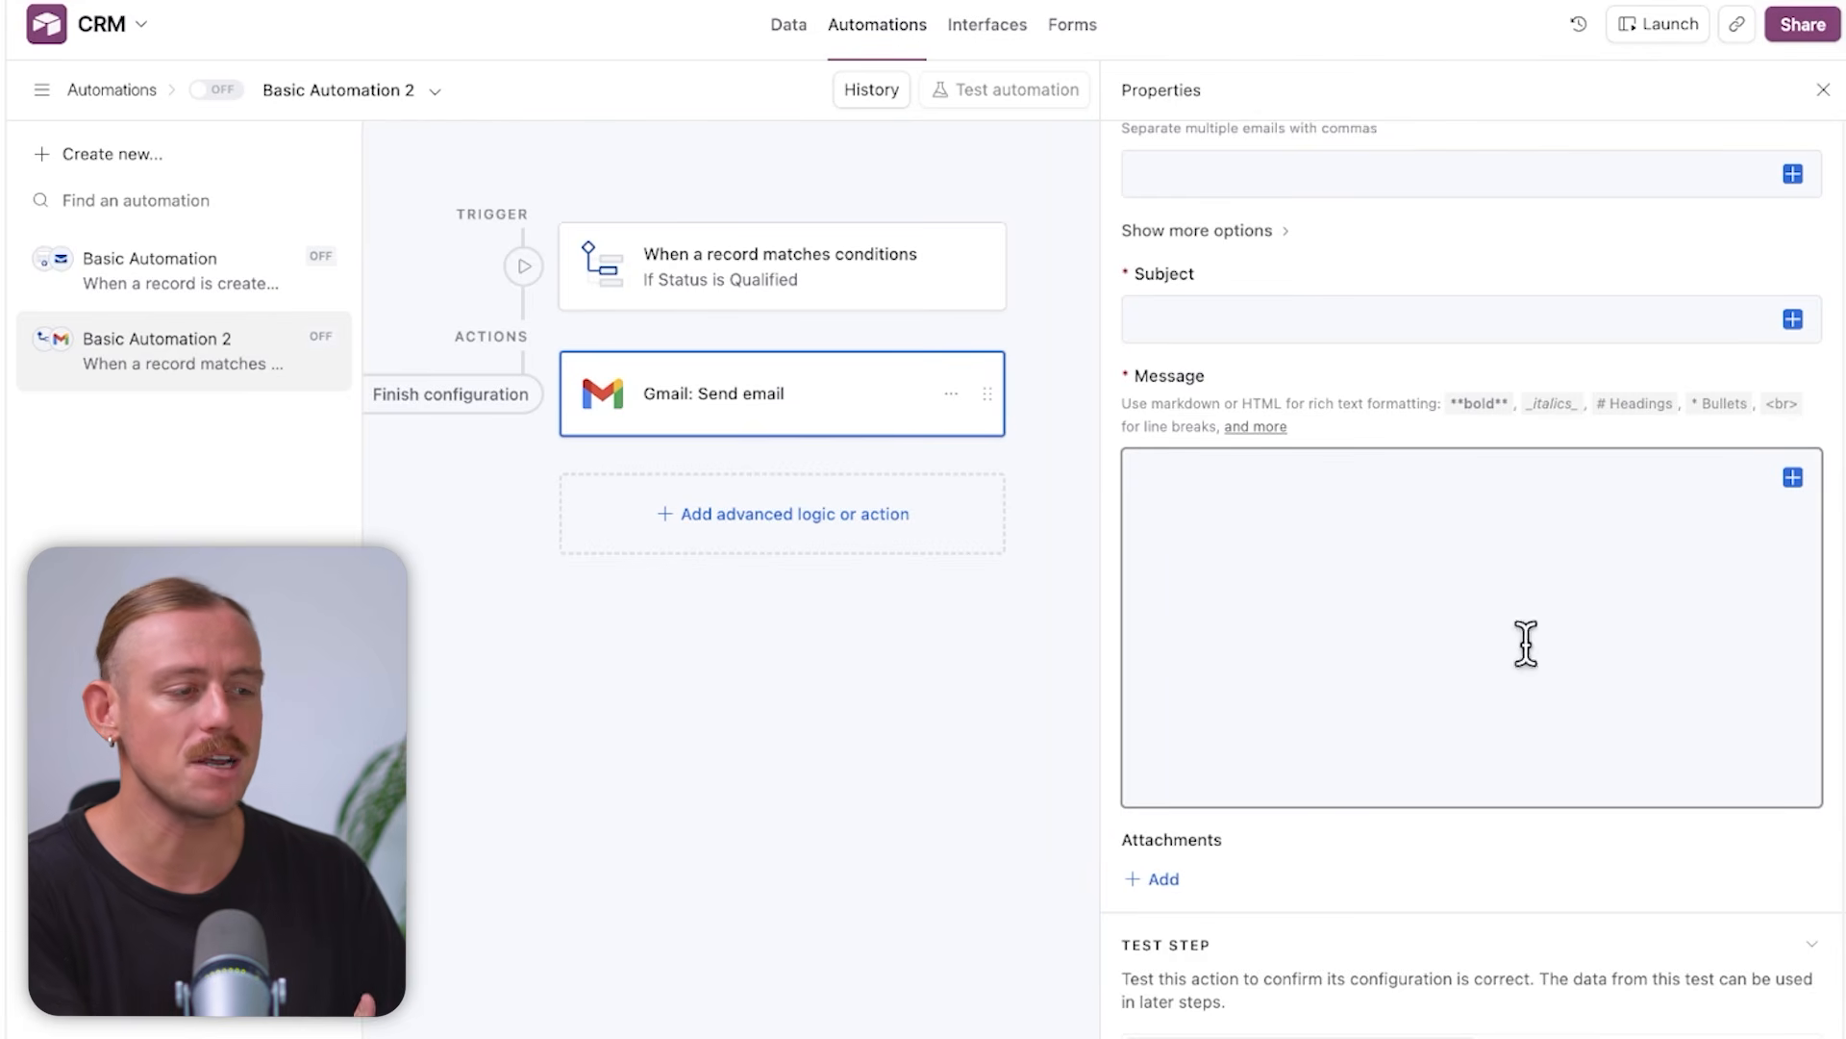
pyautogui.click(1793, 478)
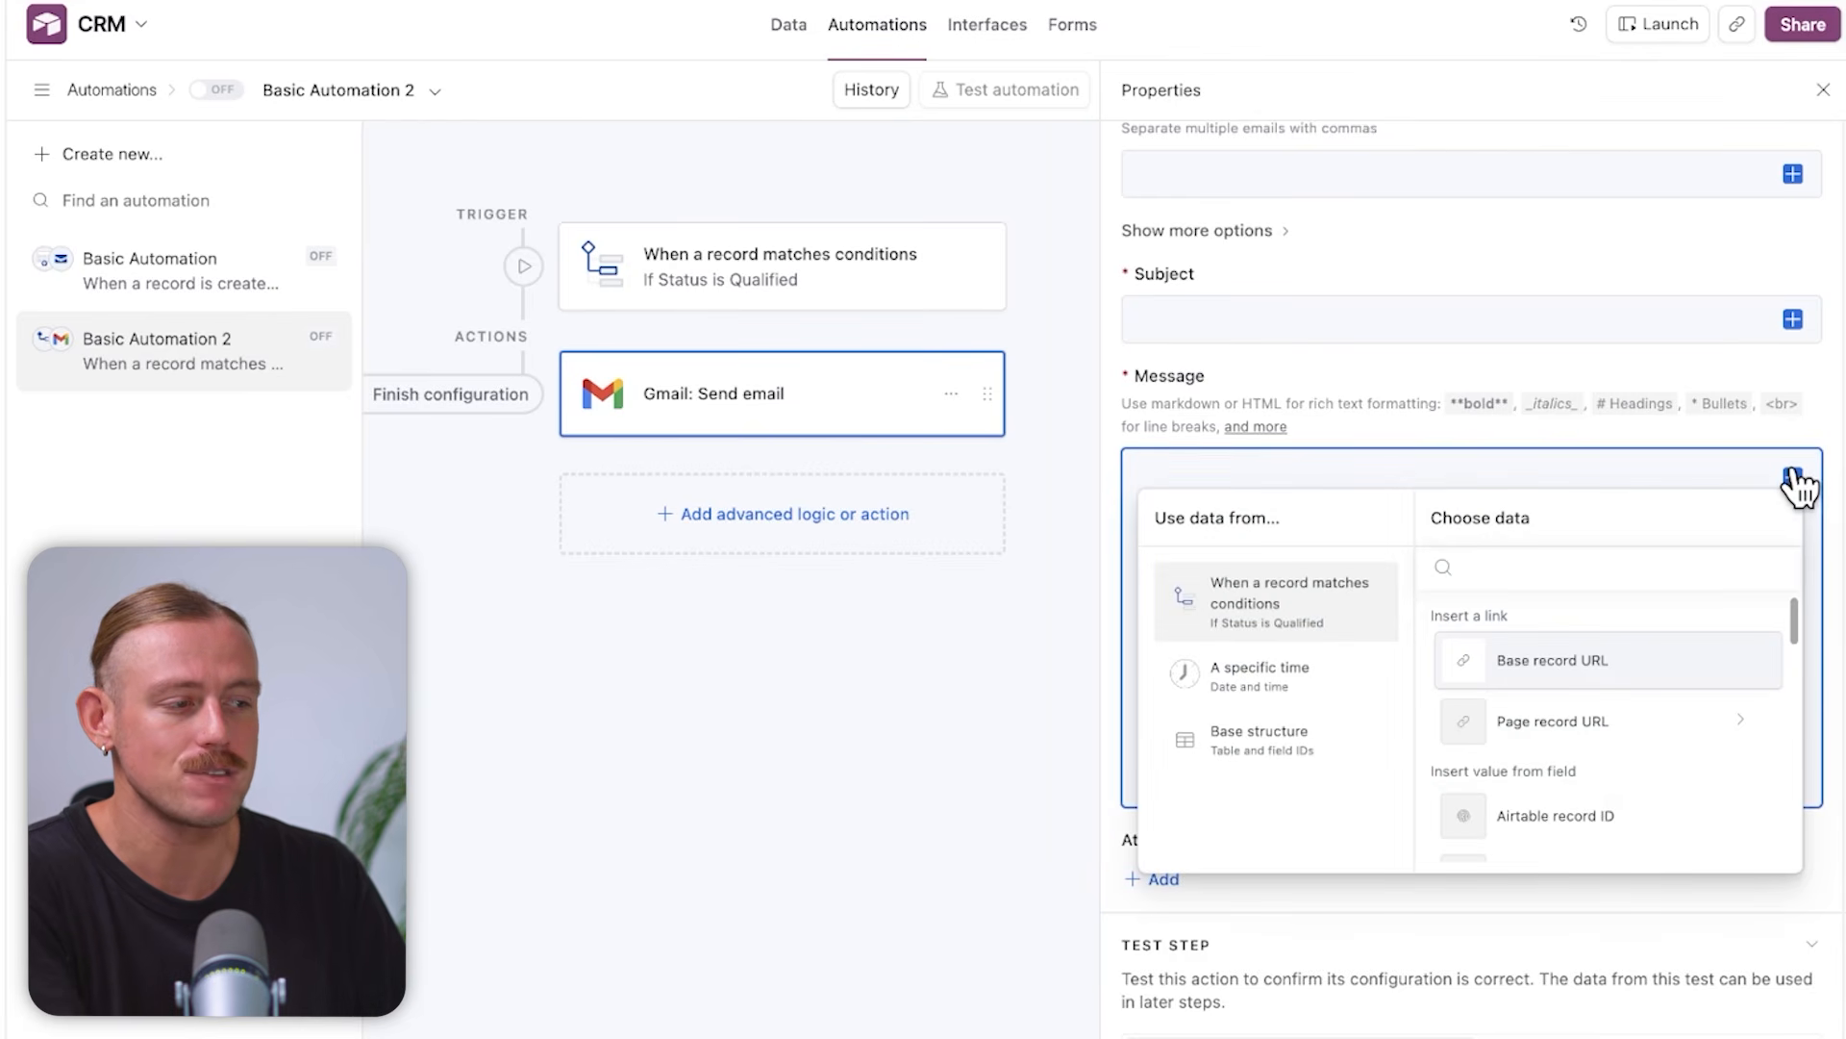
pyautogui.scroll(-5, 1678, 722)
pyautogui.scroll(-3, 1681, 722)
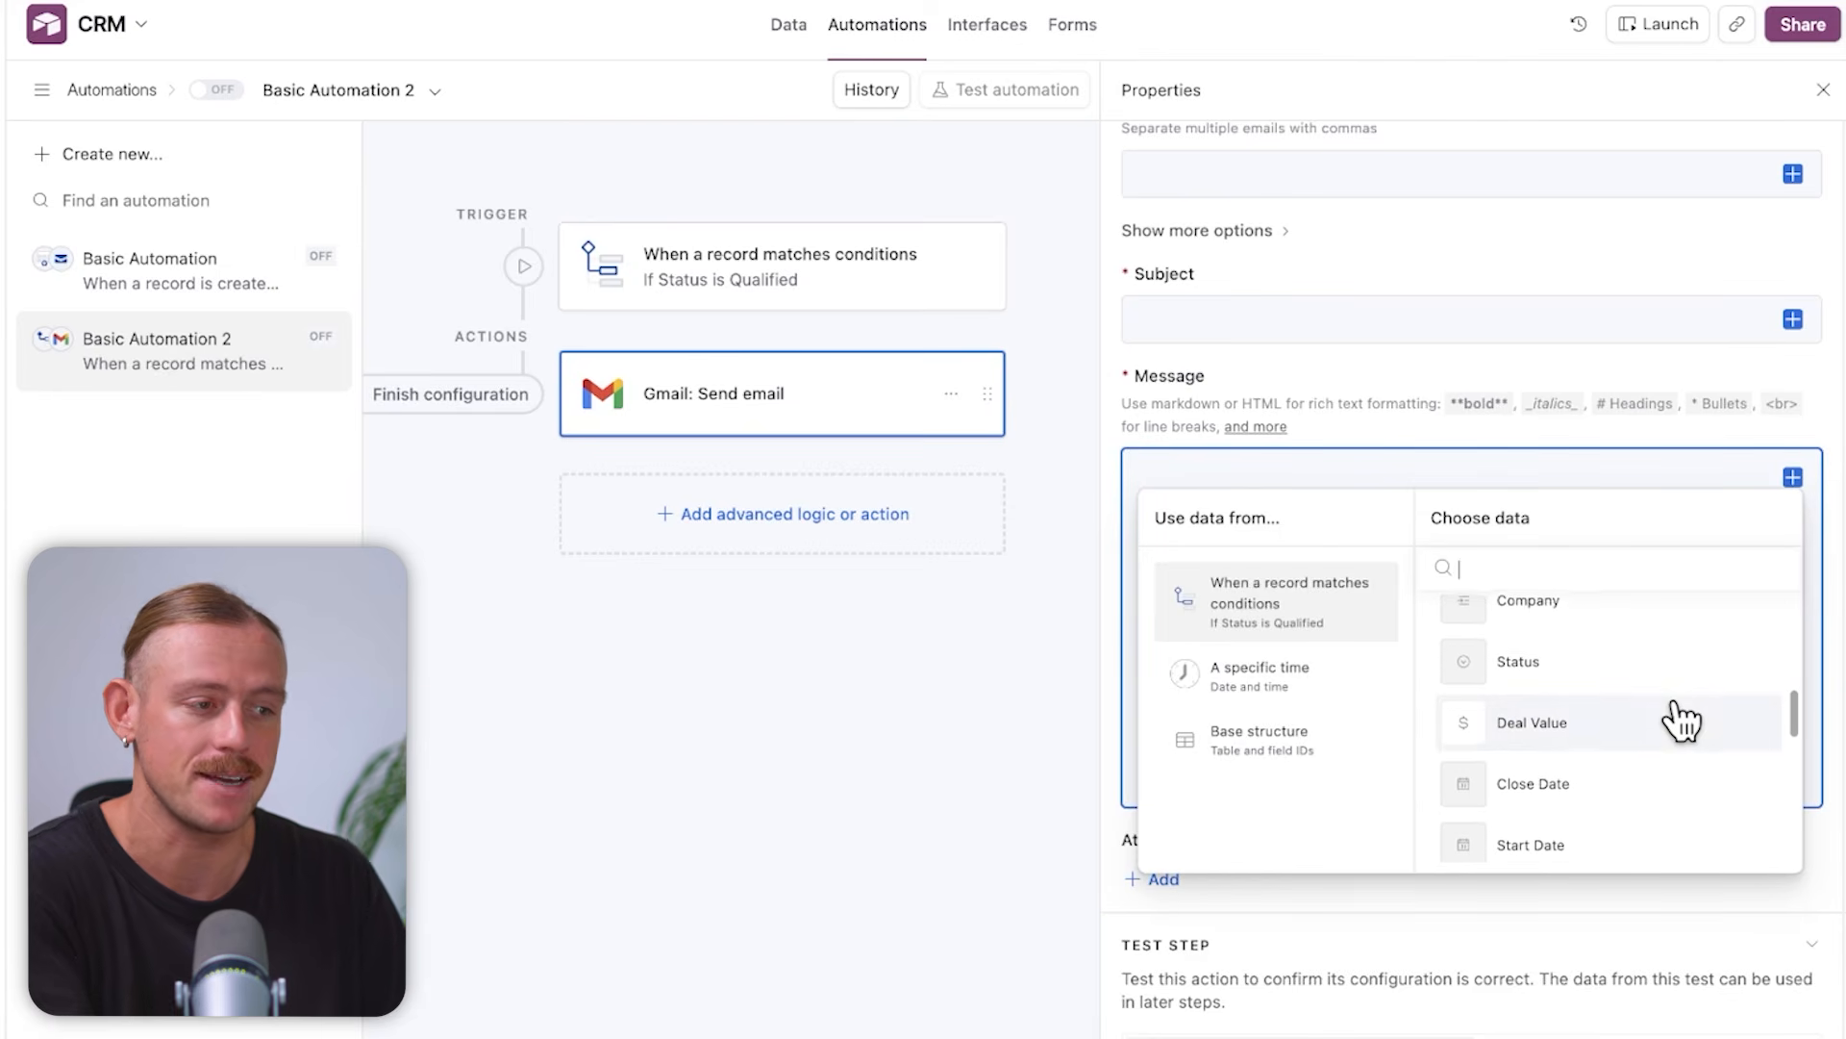
pyautogui.scroll(-1, 1681, 721)
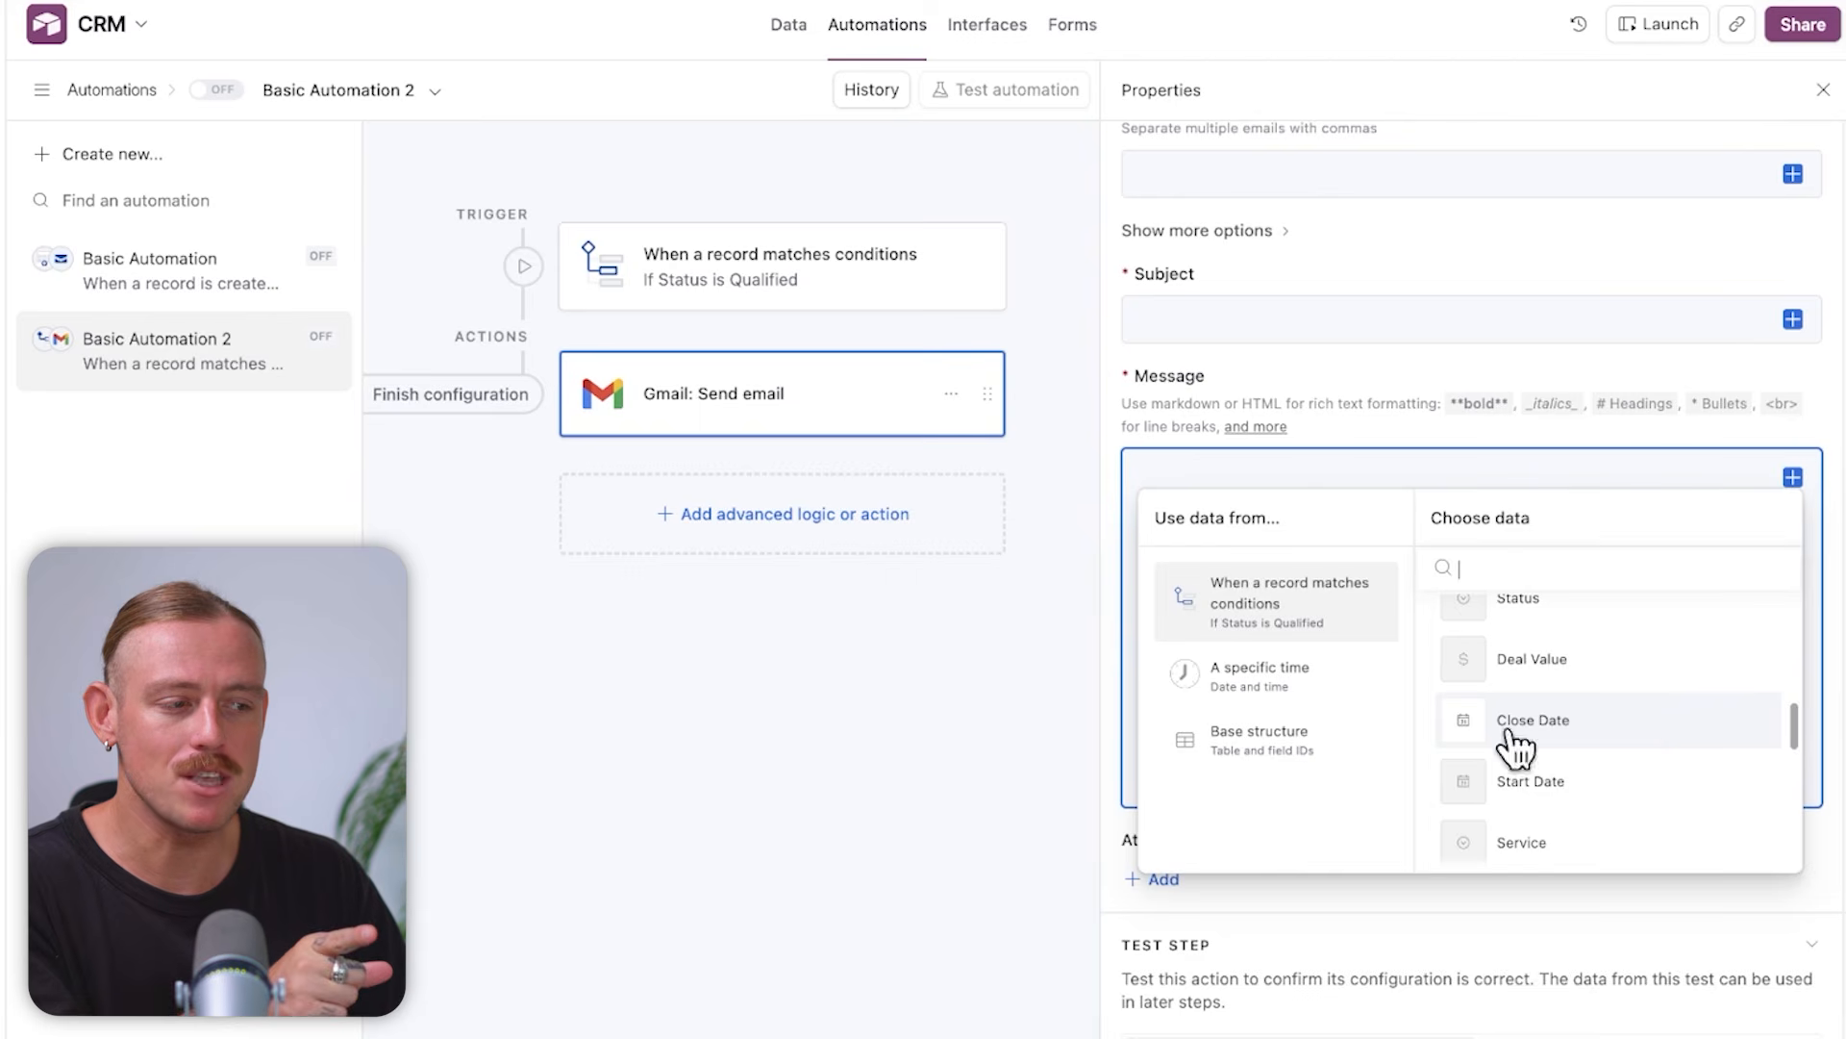
pyautogui.click(1053, 677)
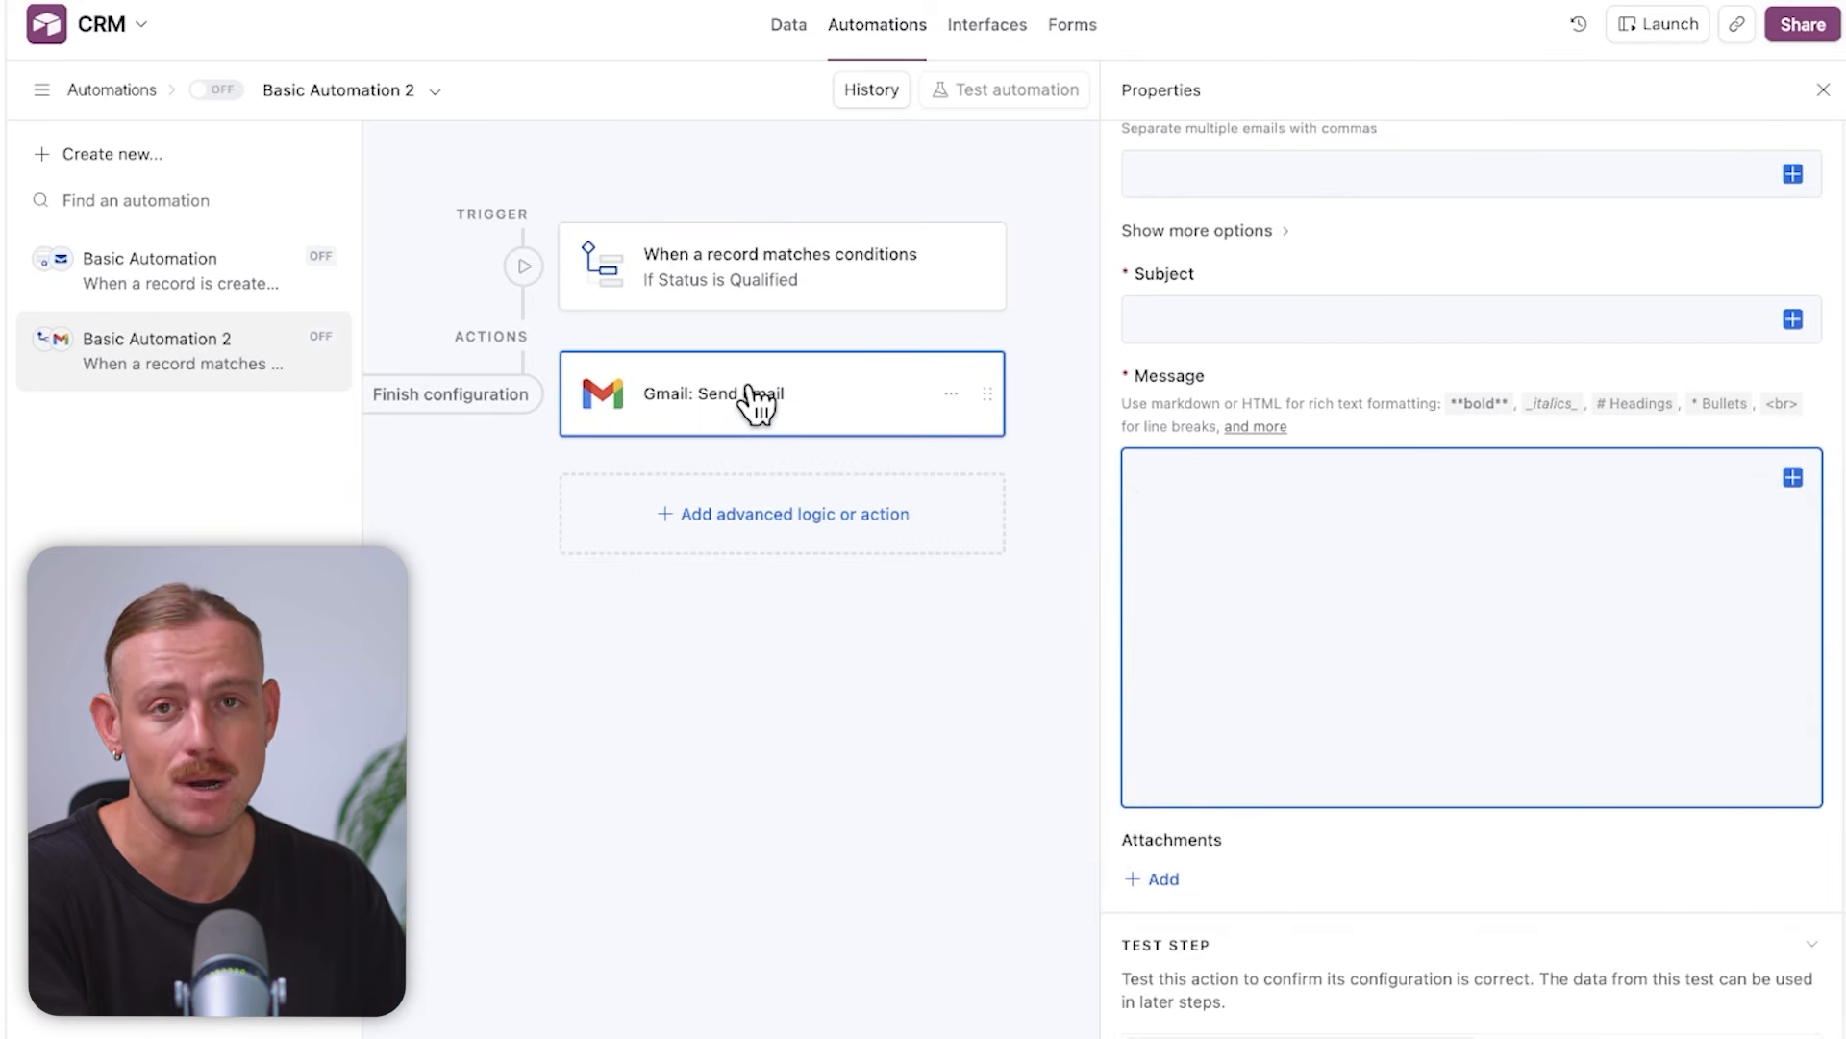
# Insert a Generate text AI action before the Gmail action, and open the data choices for the email's message
pyautogui.click(780, 335)
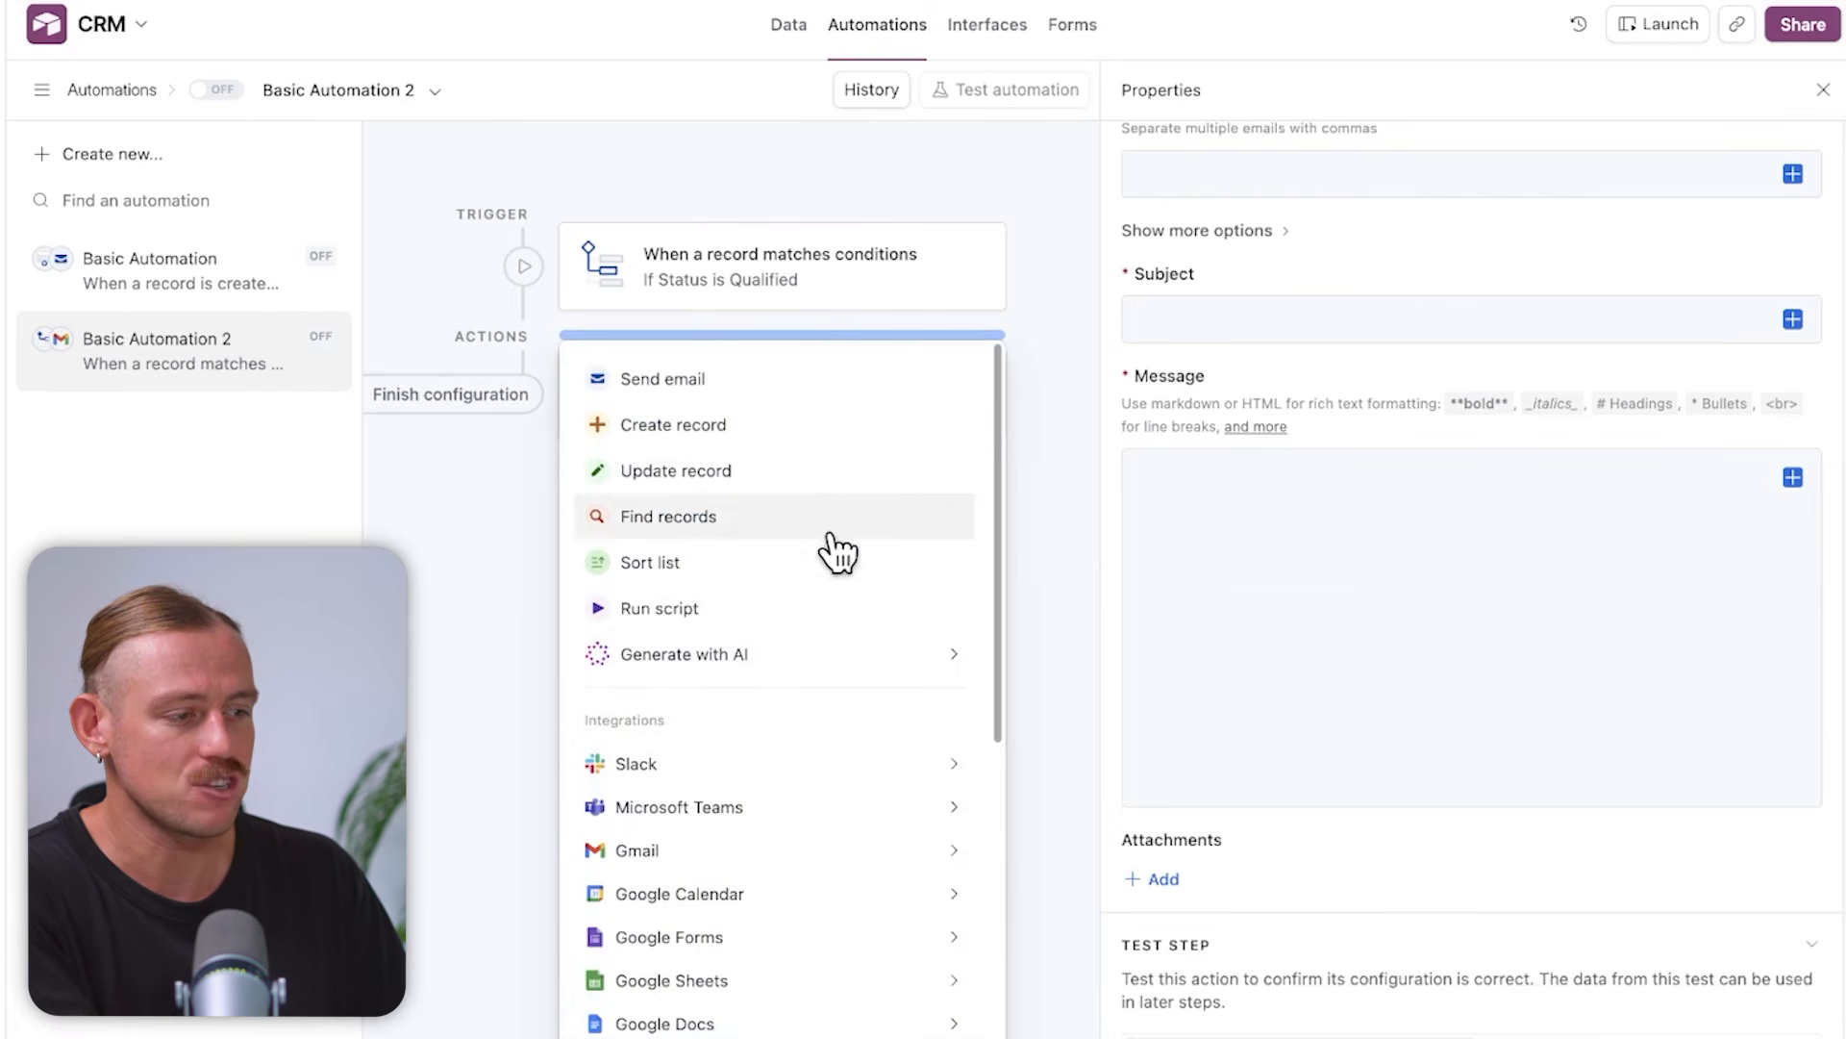
pyautogui.moveTo(799, 660)
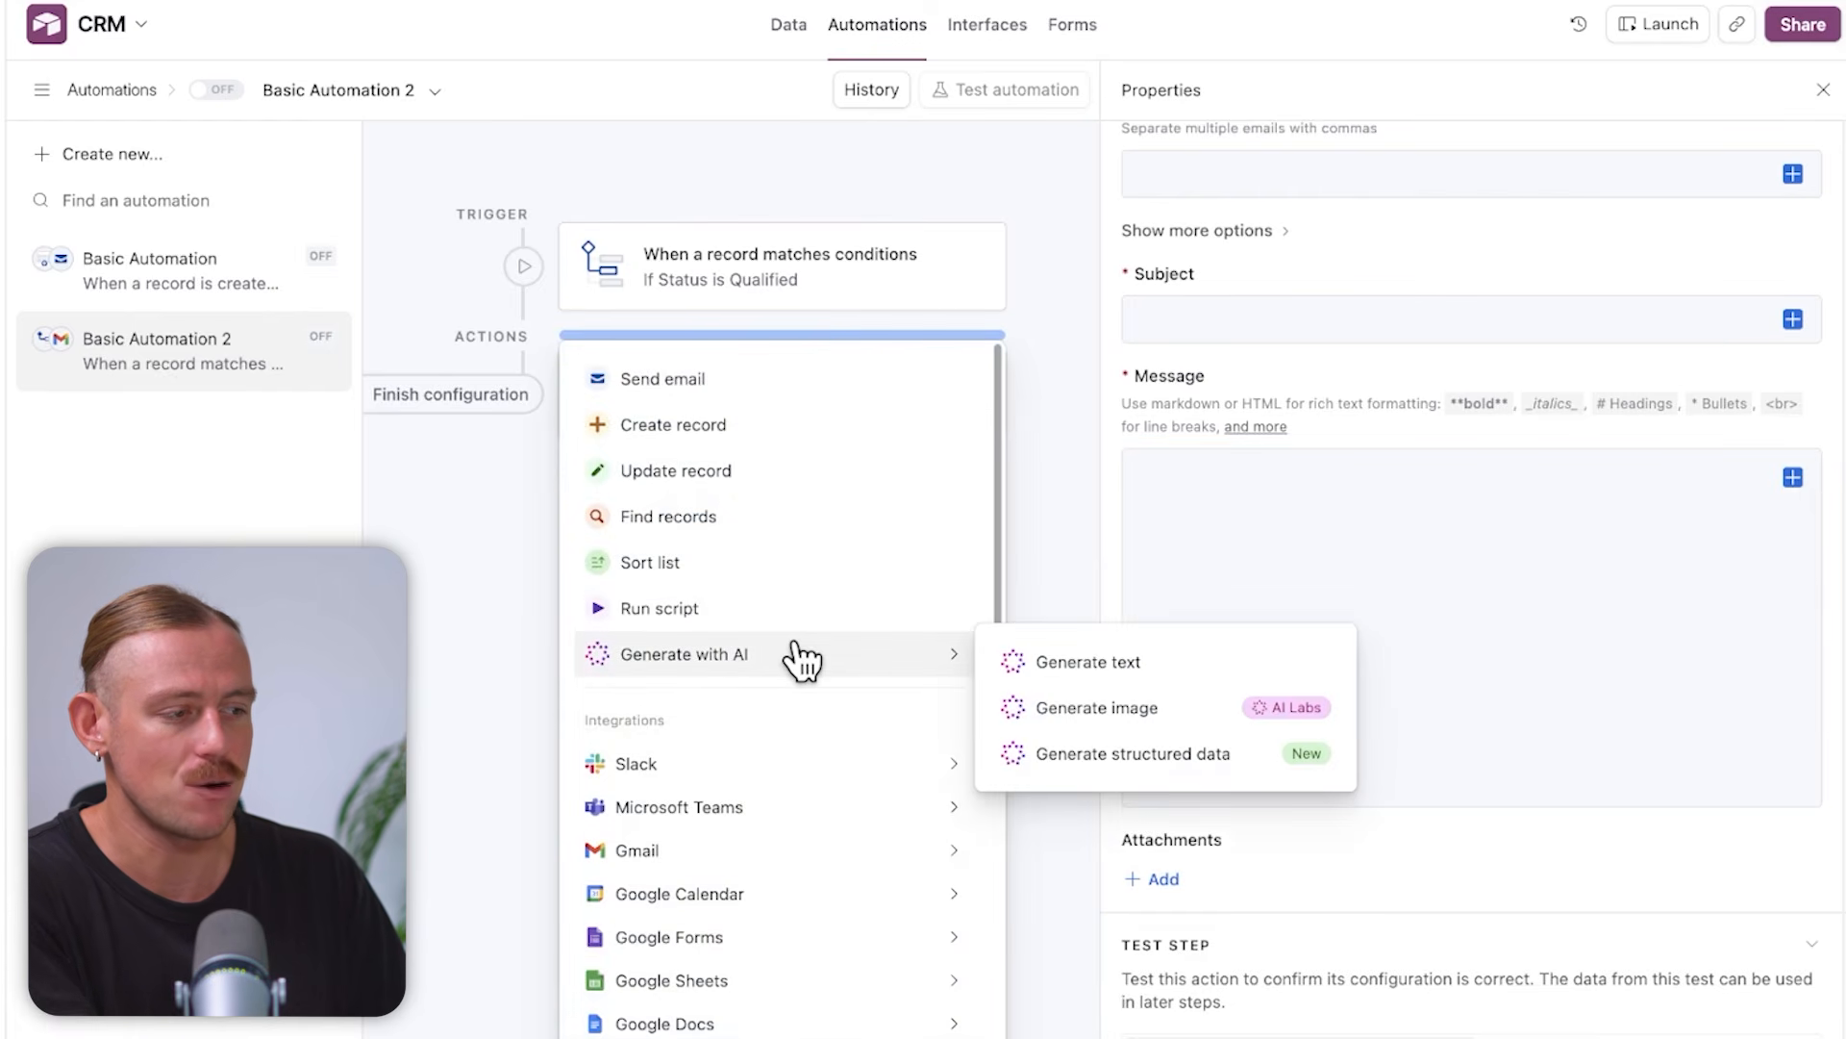
pyautogui.click(1112, 666)
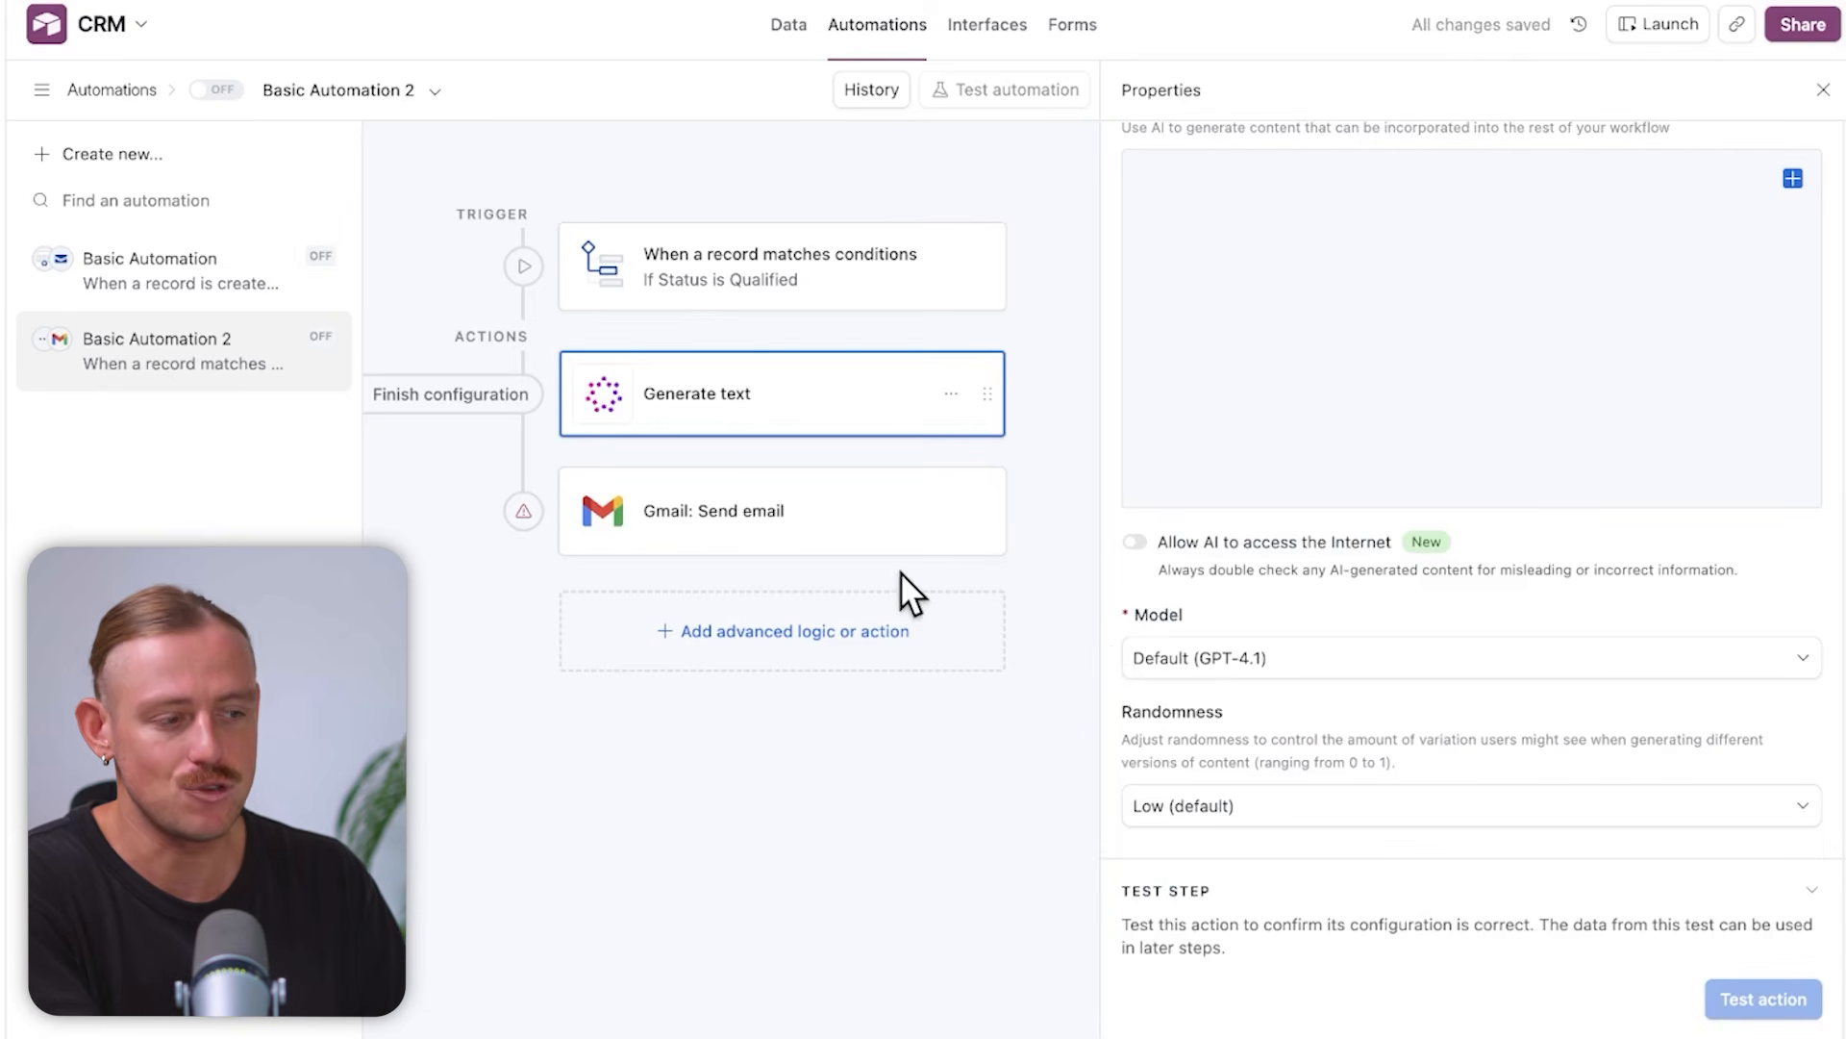
pyautogui.click(854, 541)
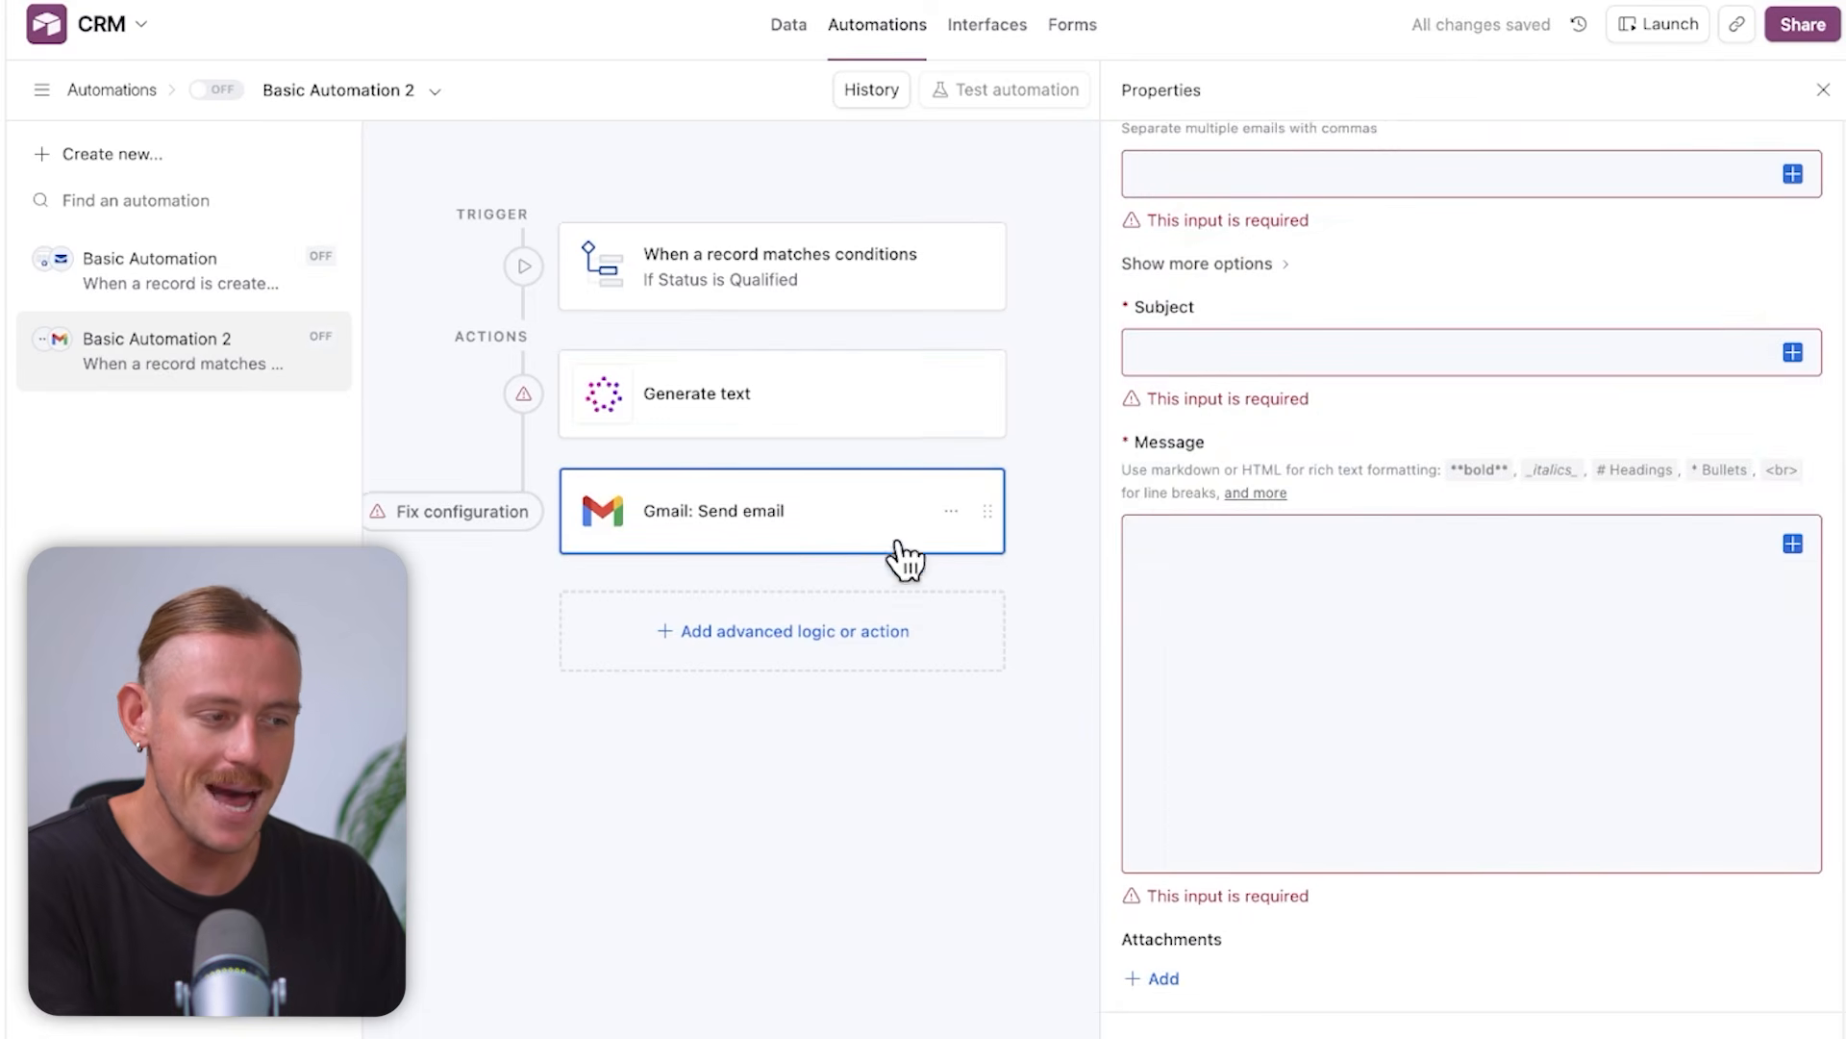
pyautogui.click(1792, 544)
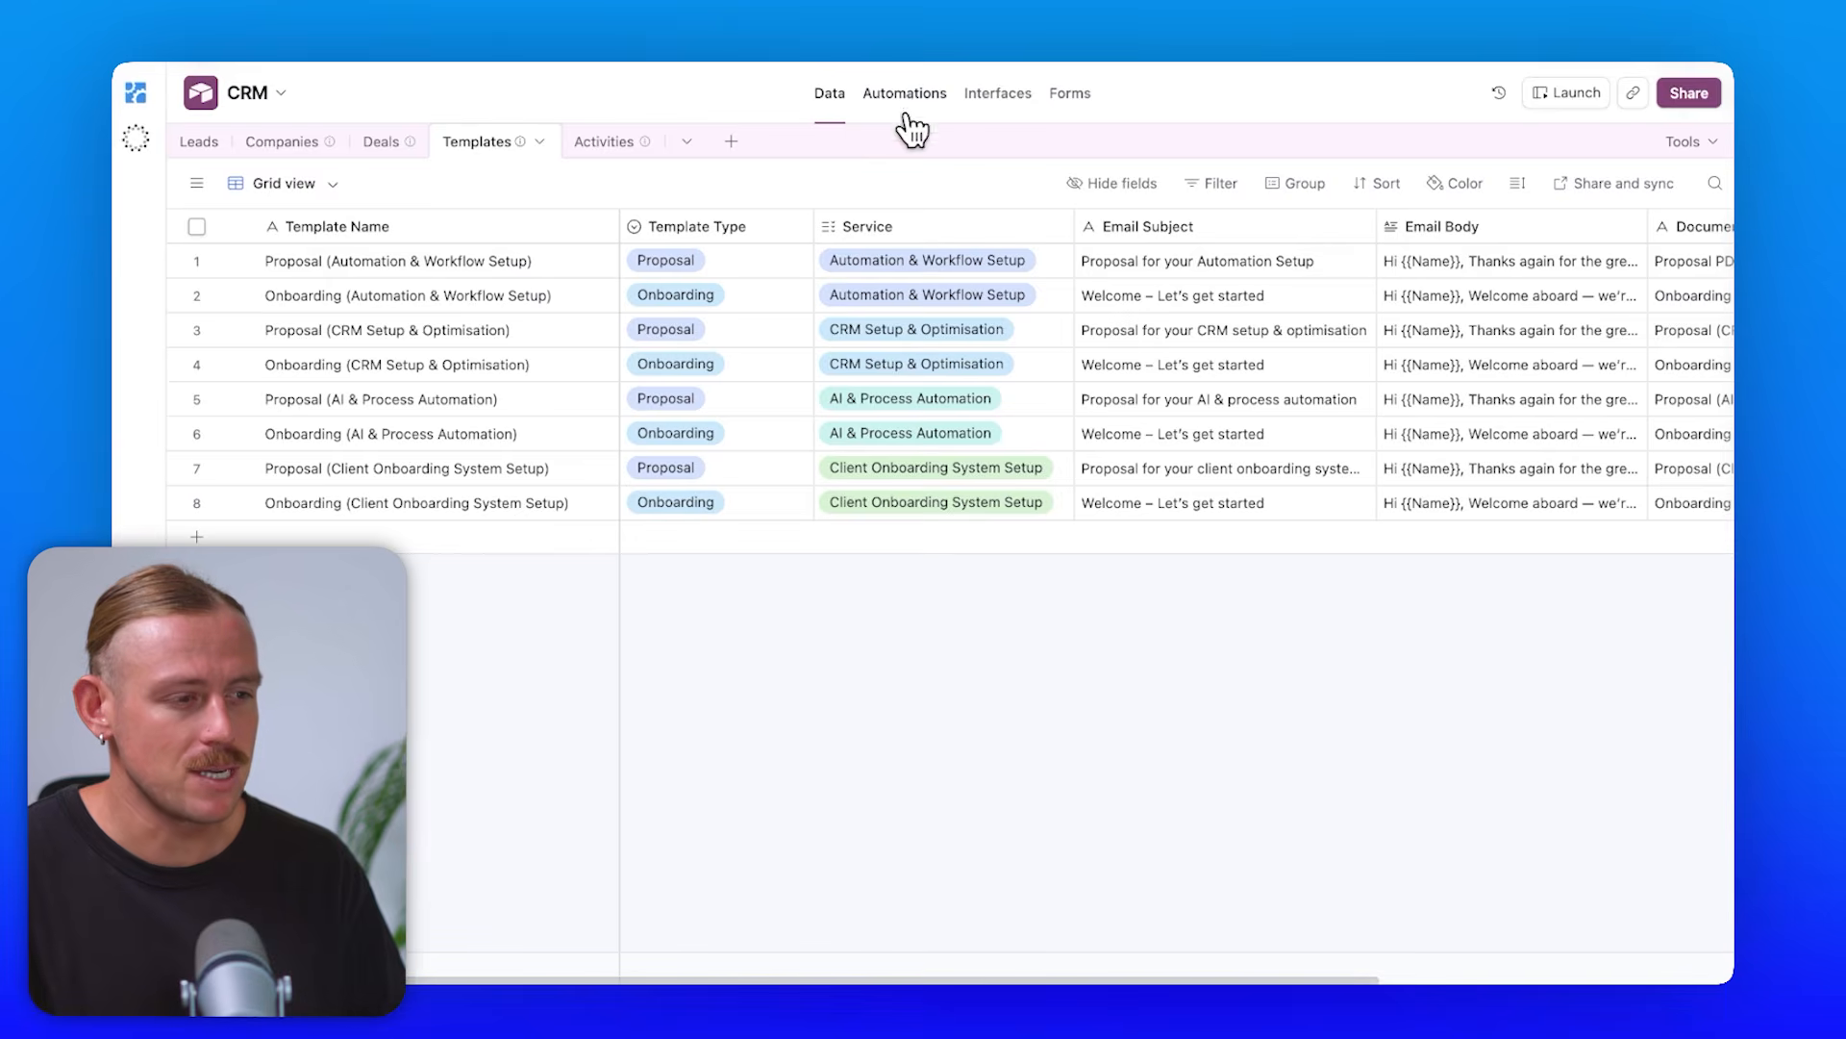
# Inspect the trigger conditions of the Proposal Email Automation
pyautogui.click(904, 94)
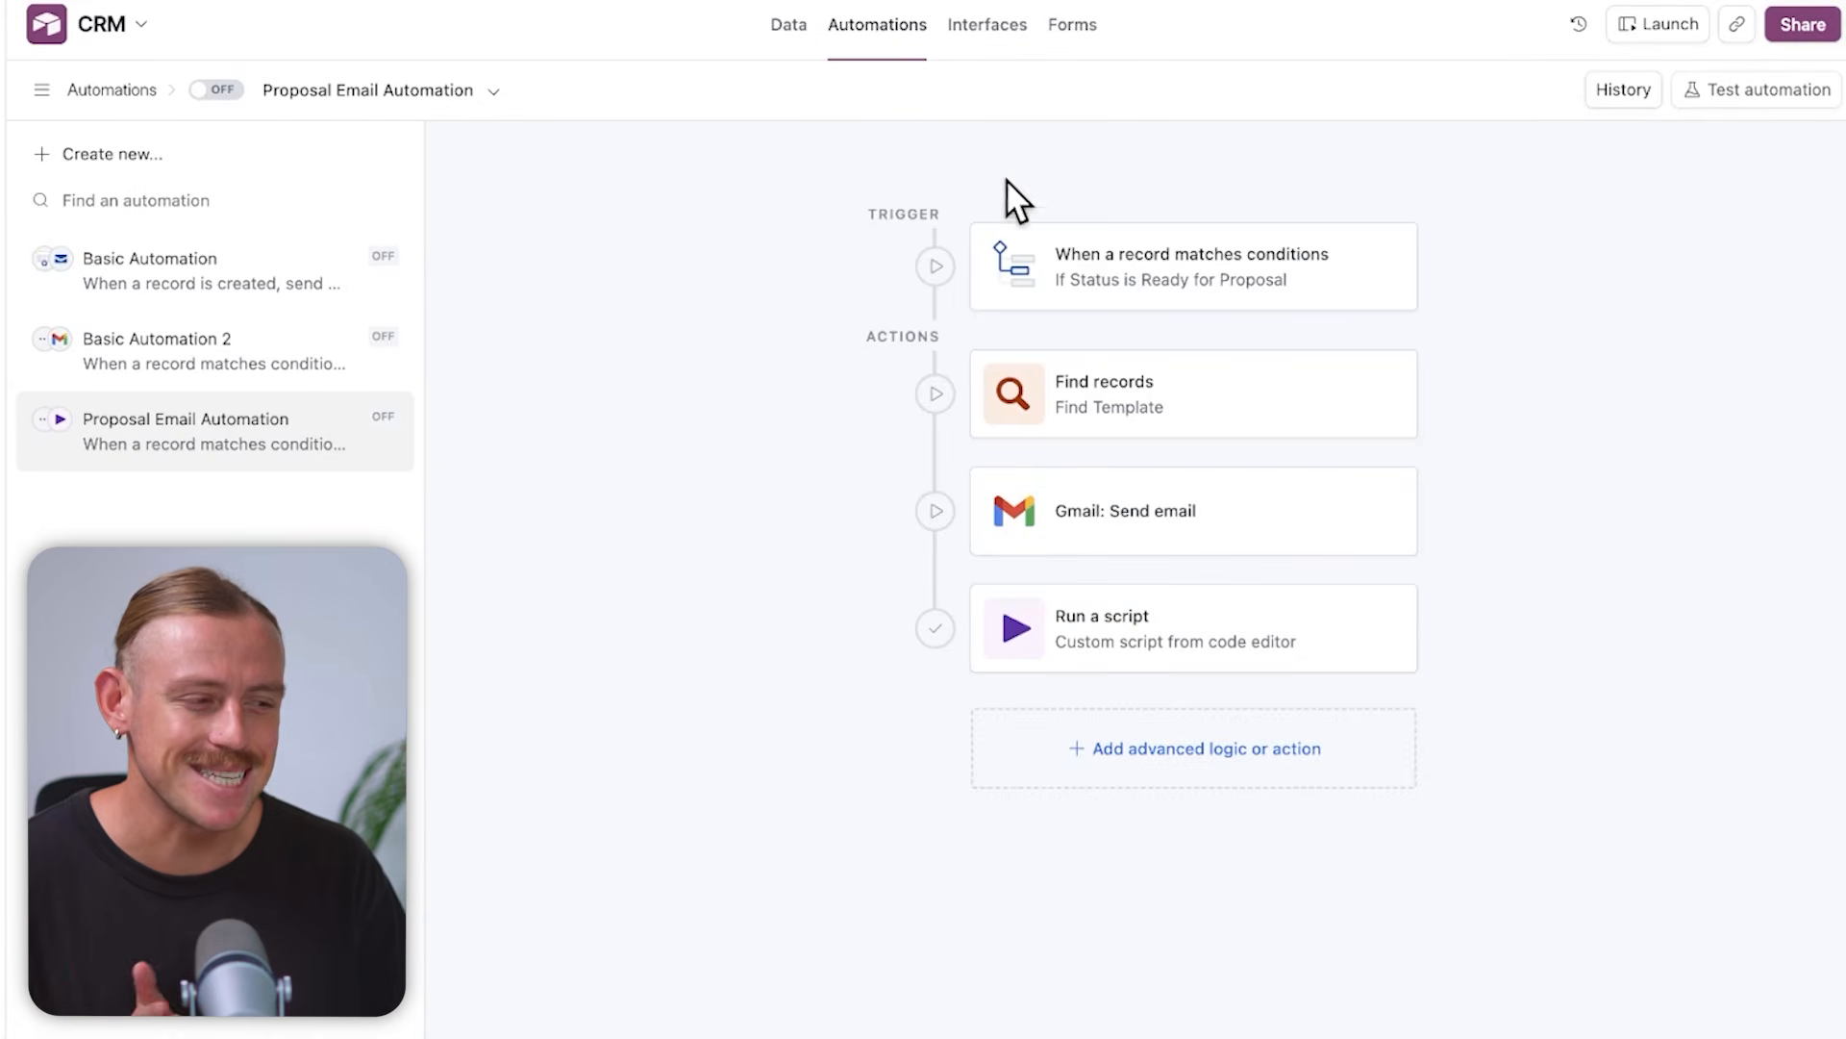
pyautogui.click(1174, 248)
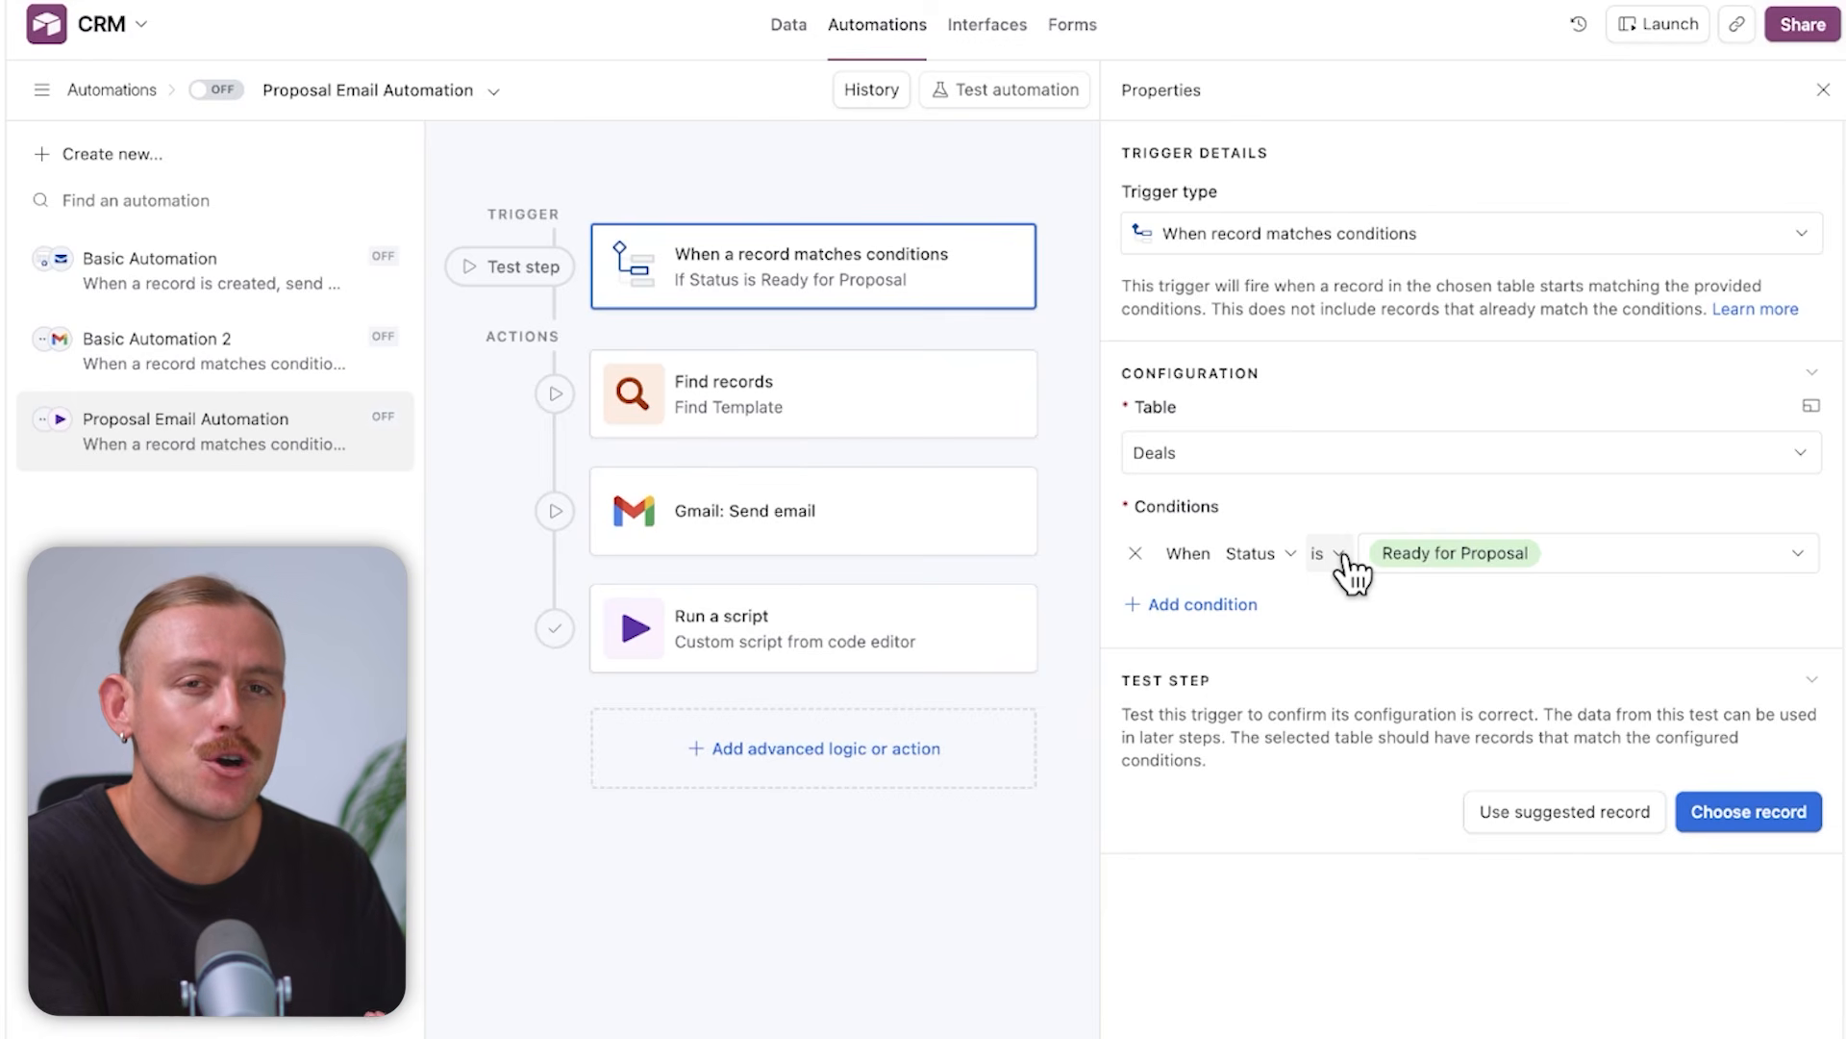
# Inspect the Find Template action's table and conditions, including the options of the Service value token
pyautogui.click(865, 401)
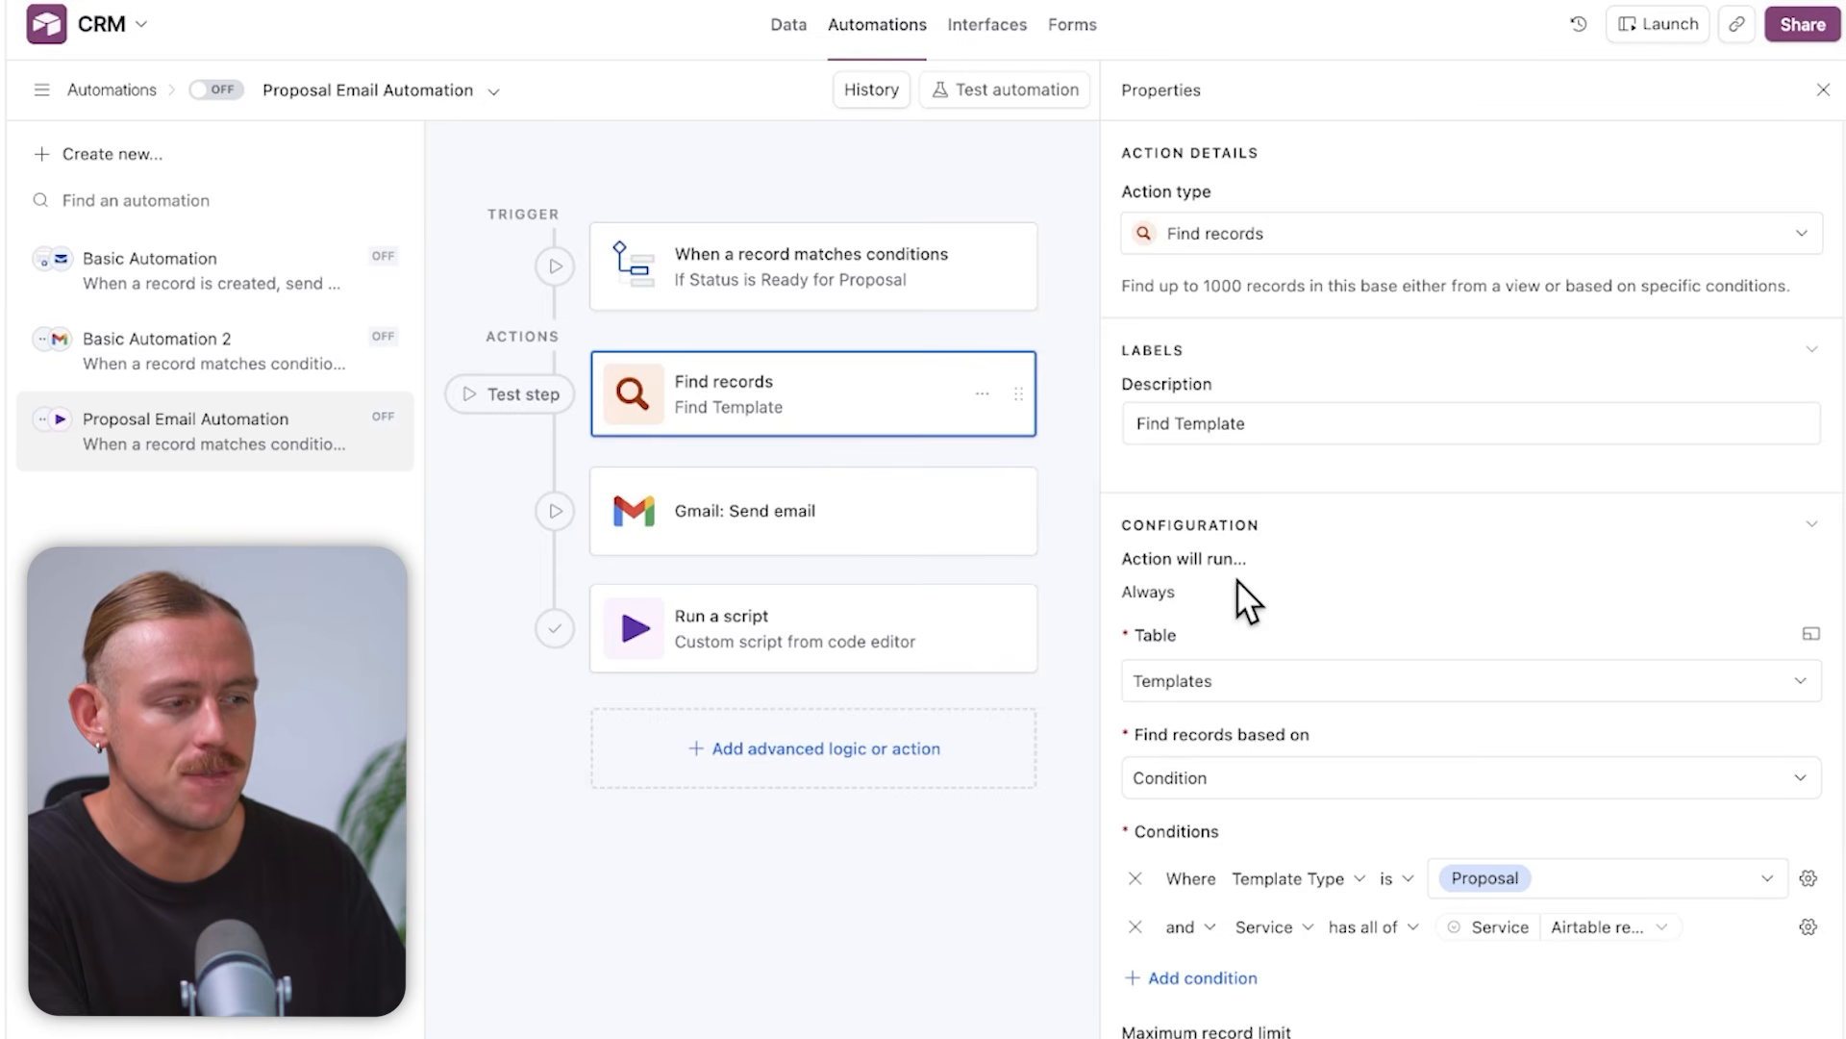
pyautogui.scroll(-1, 1238, 580)
pyautogui.scroll(-1, 1237, 579)
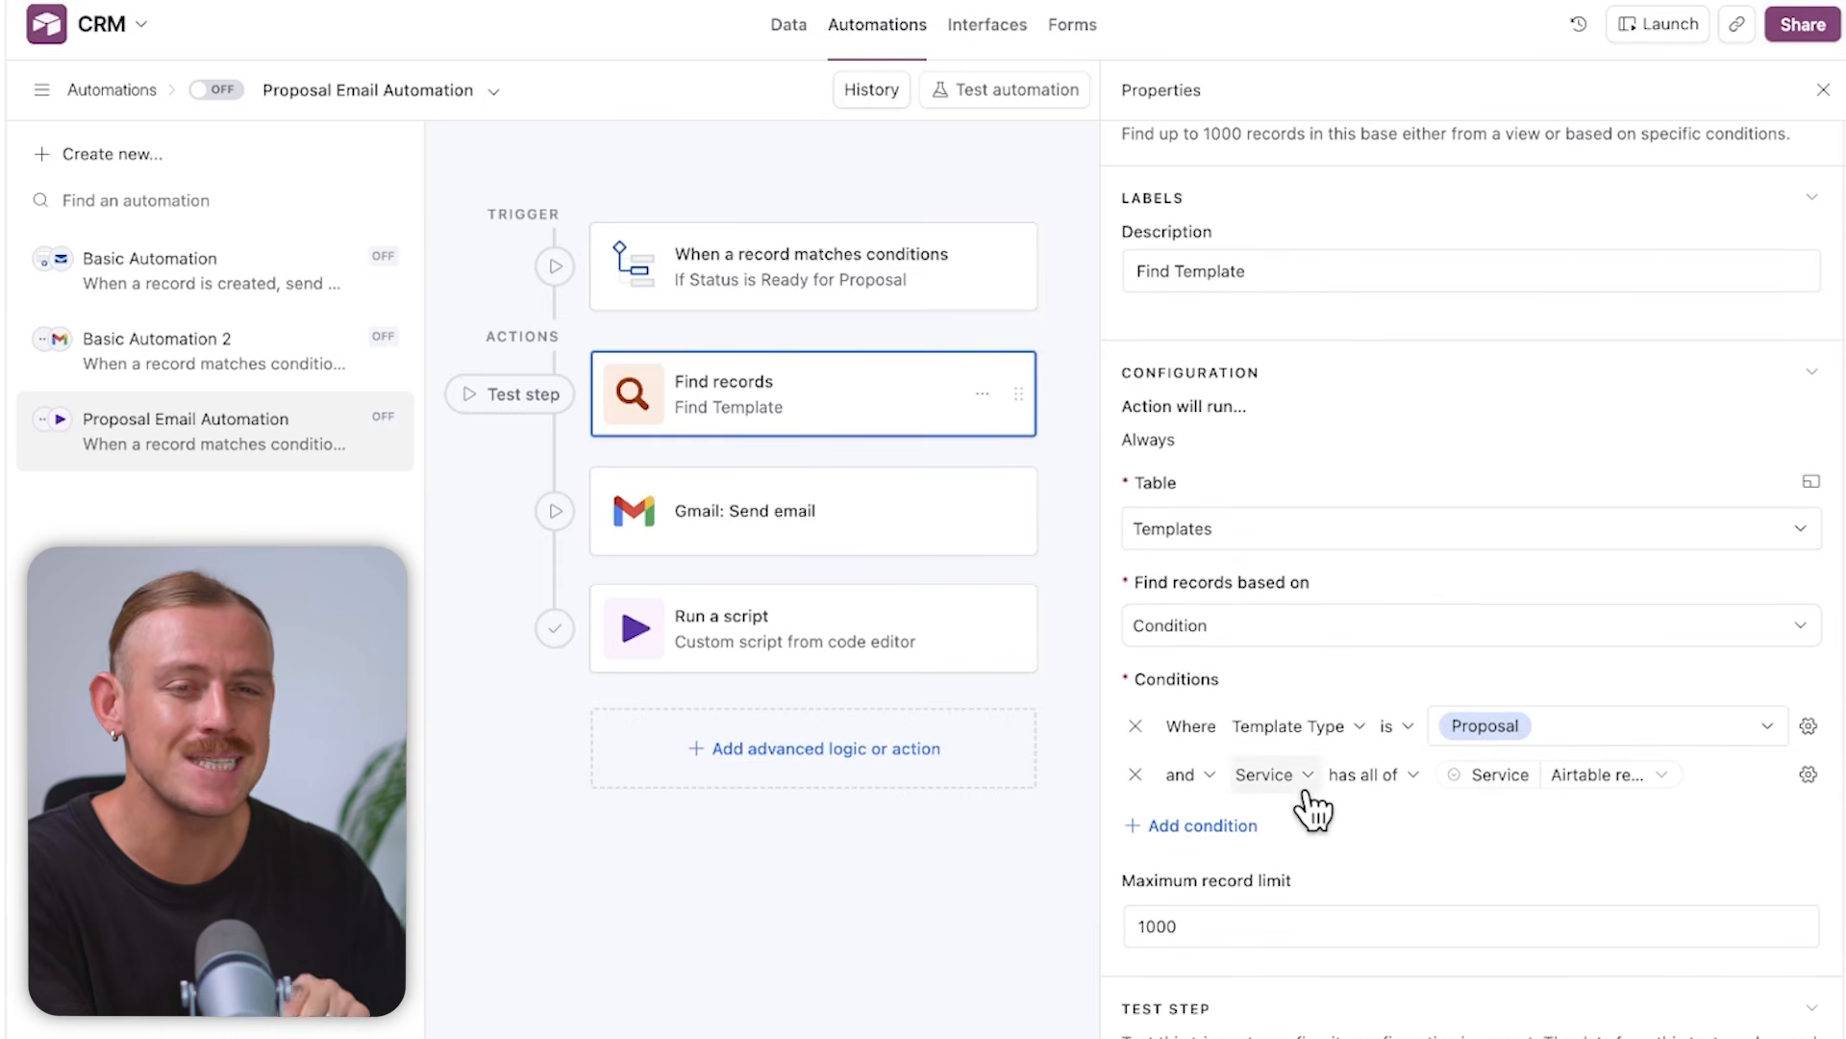
pyautogui.click(1638, 798)
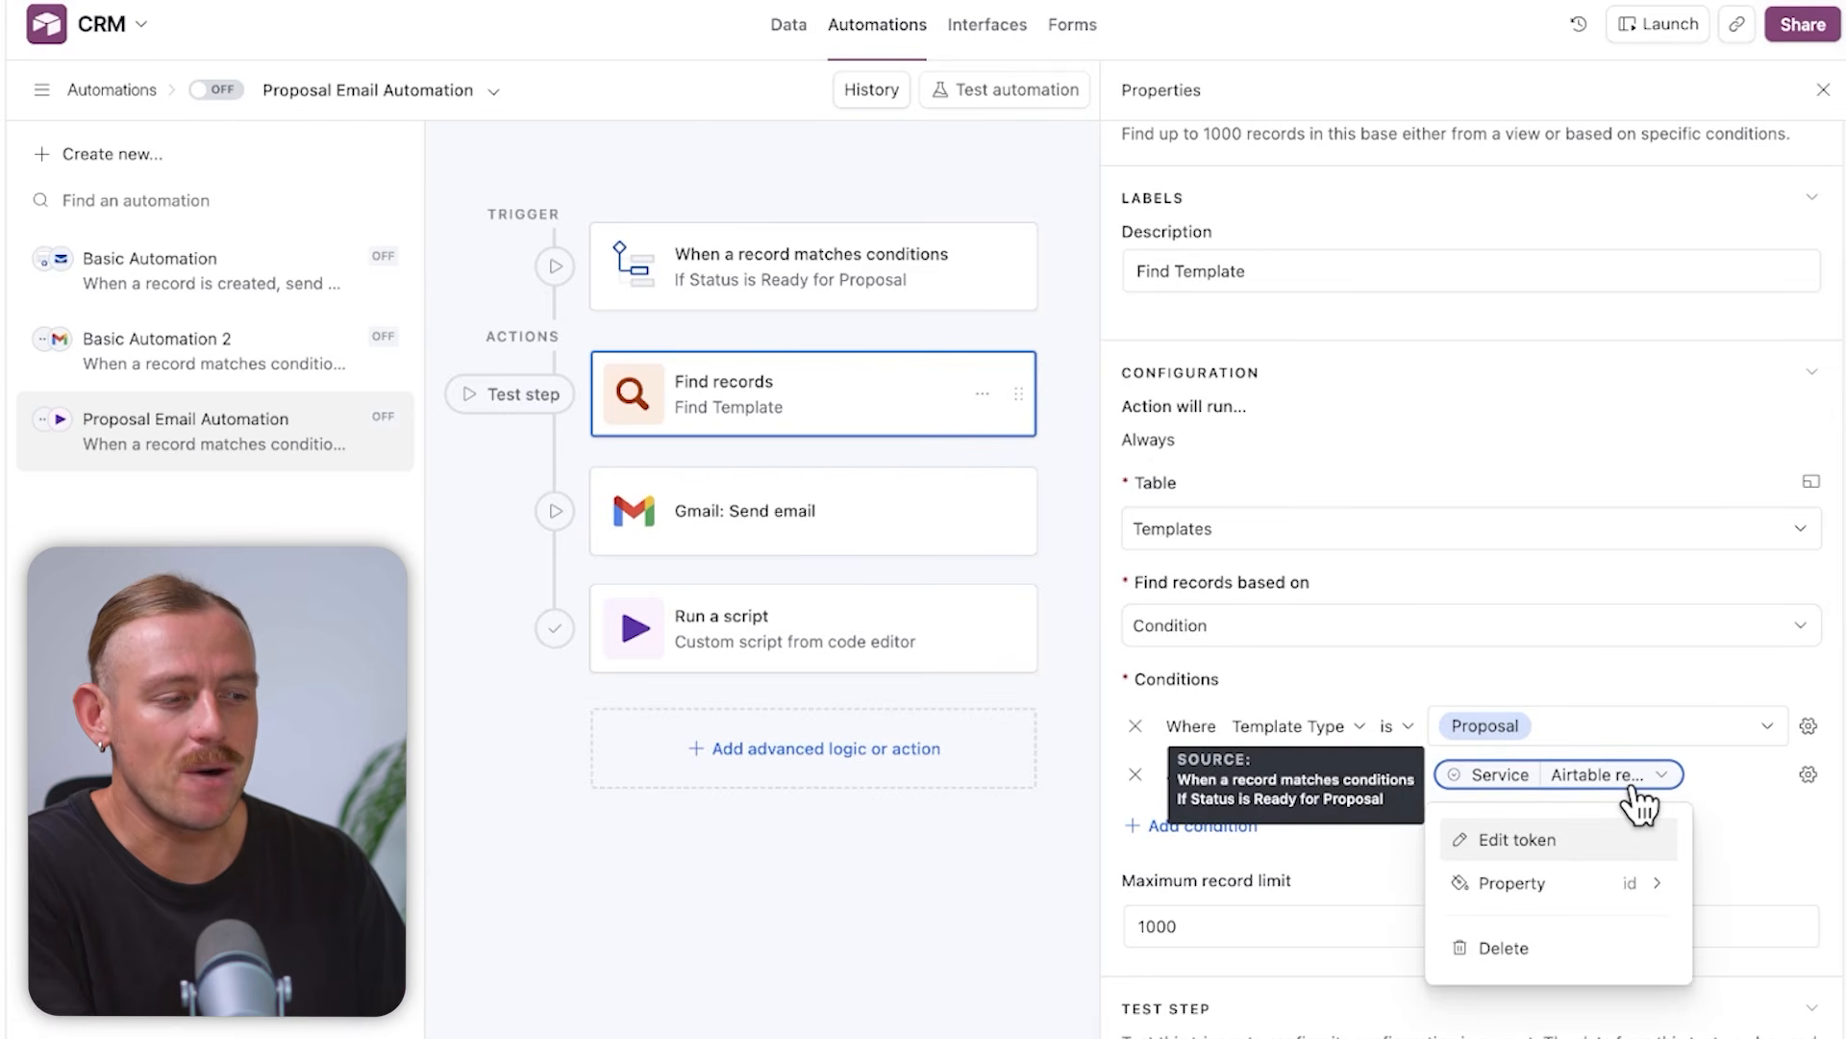
pyautogui.click(1065, 831)
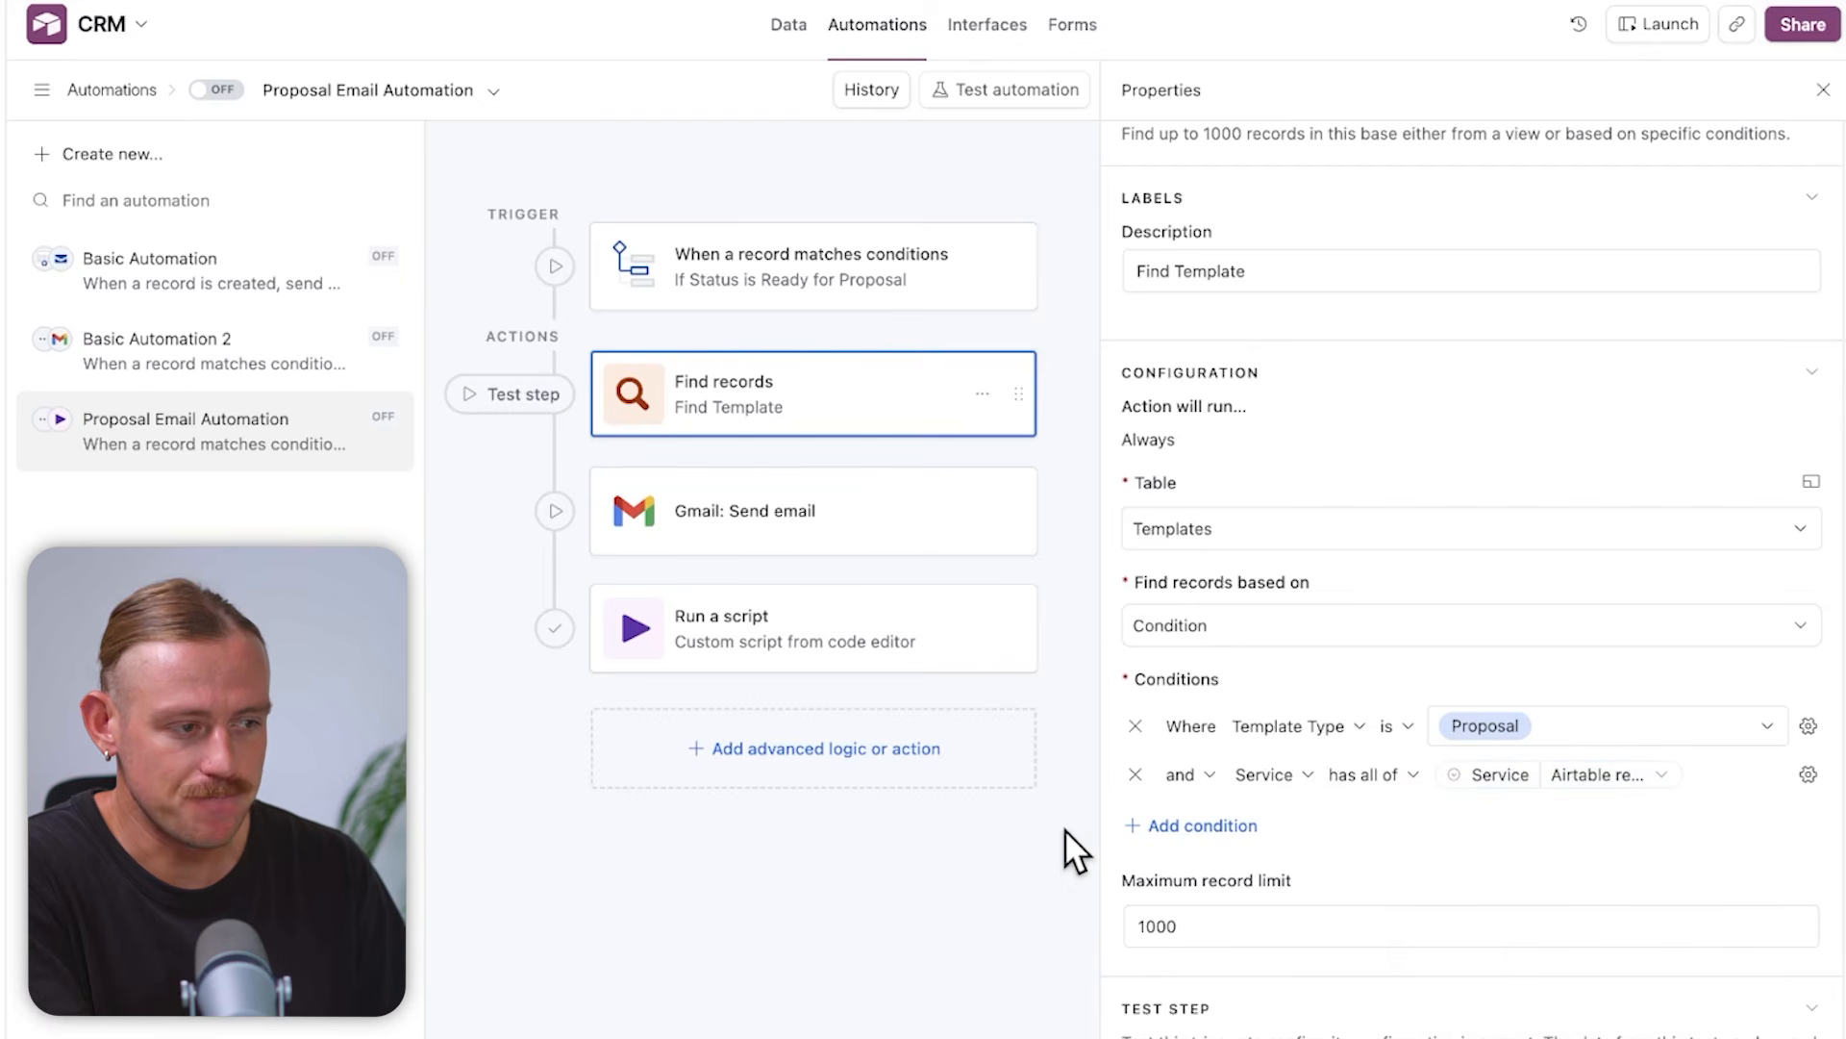
# Review the recipient, subject and message configured in the proposal automation's Gmail action
pyautogui.click(929, 500)
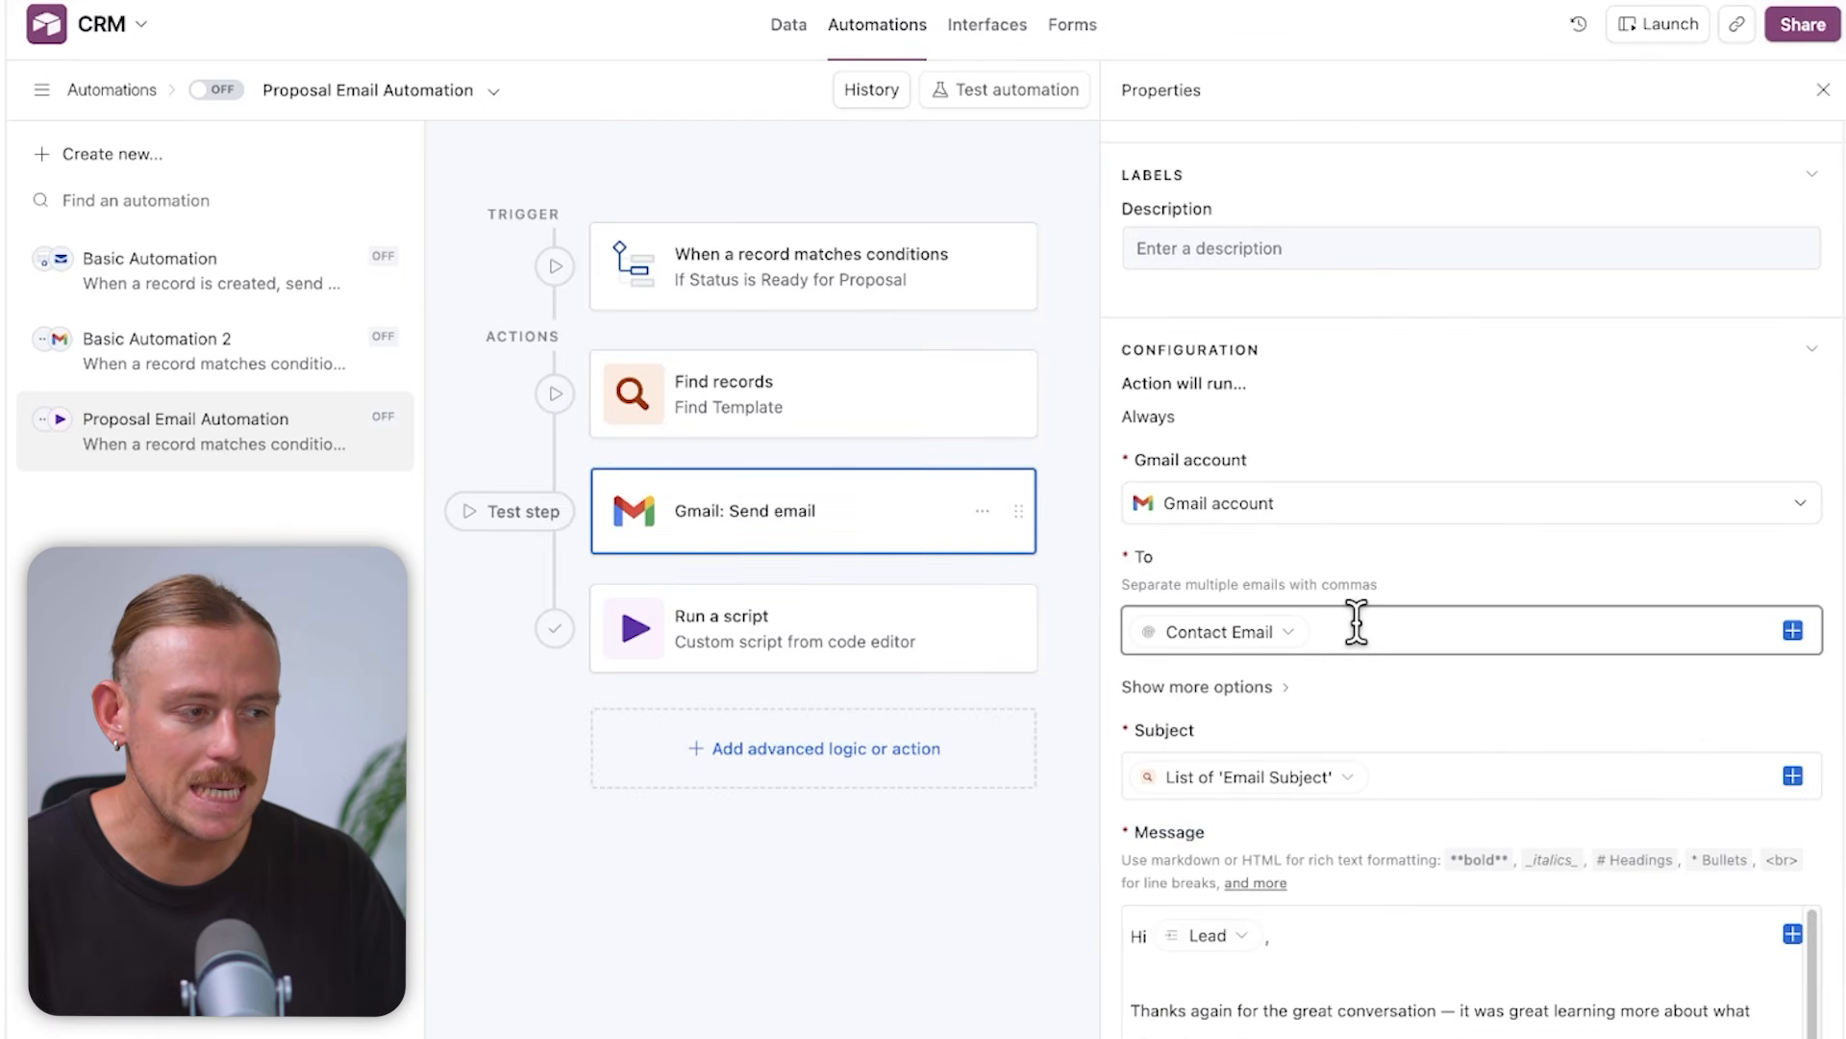
pyautogui.scroll(-2, 1356, 625)
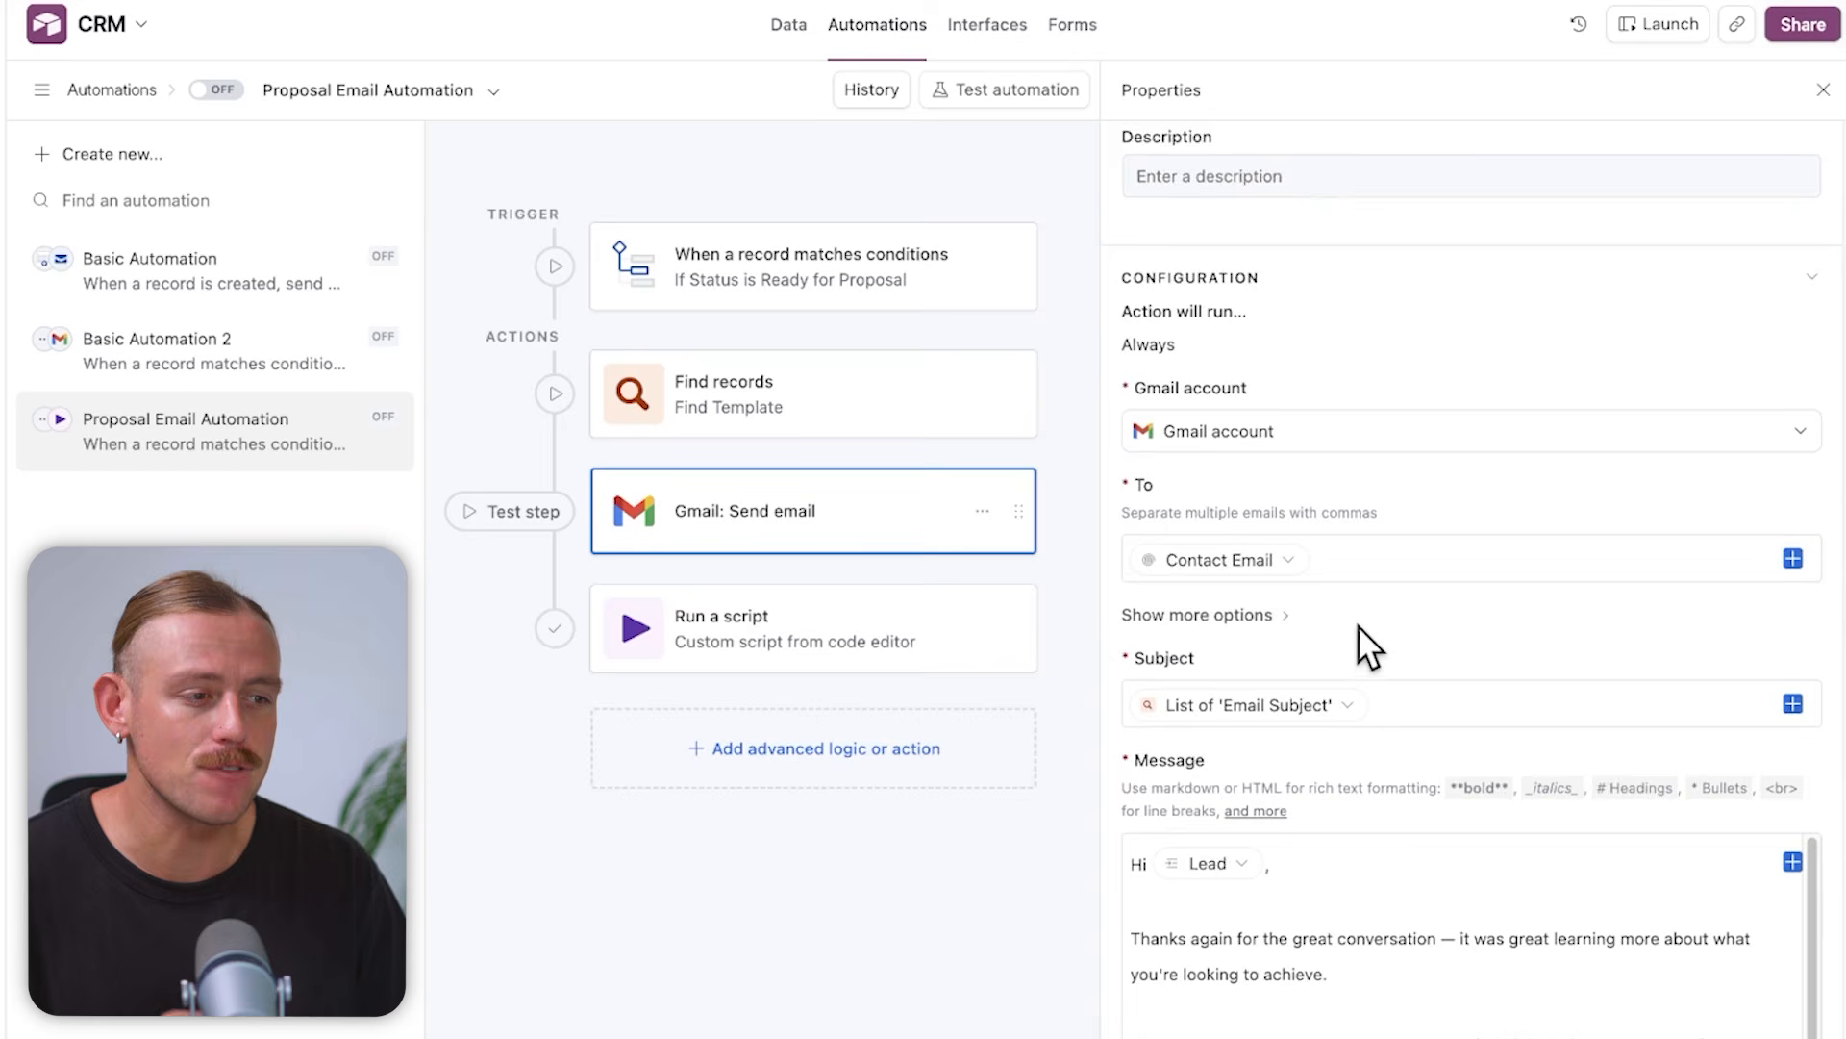
pyautogui.scroll(-3, 1358, 625)
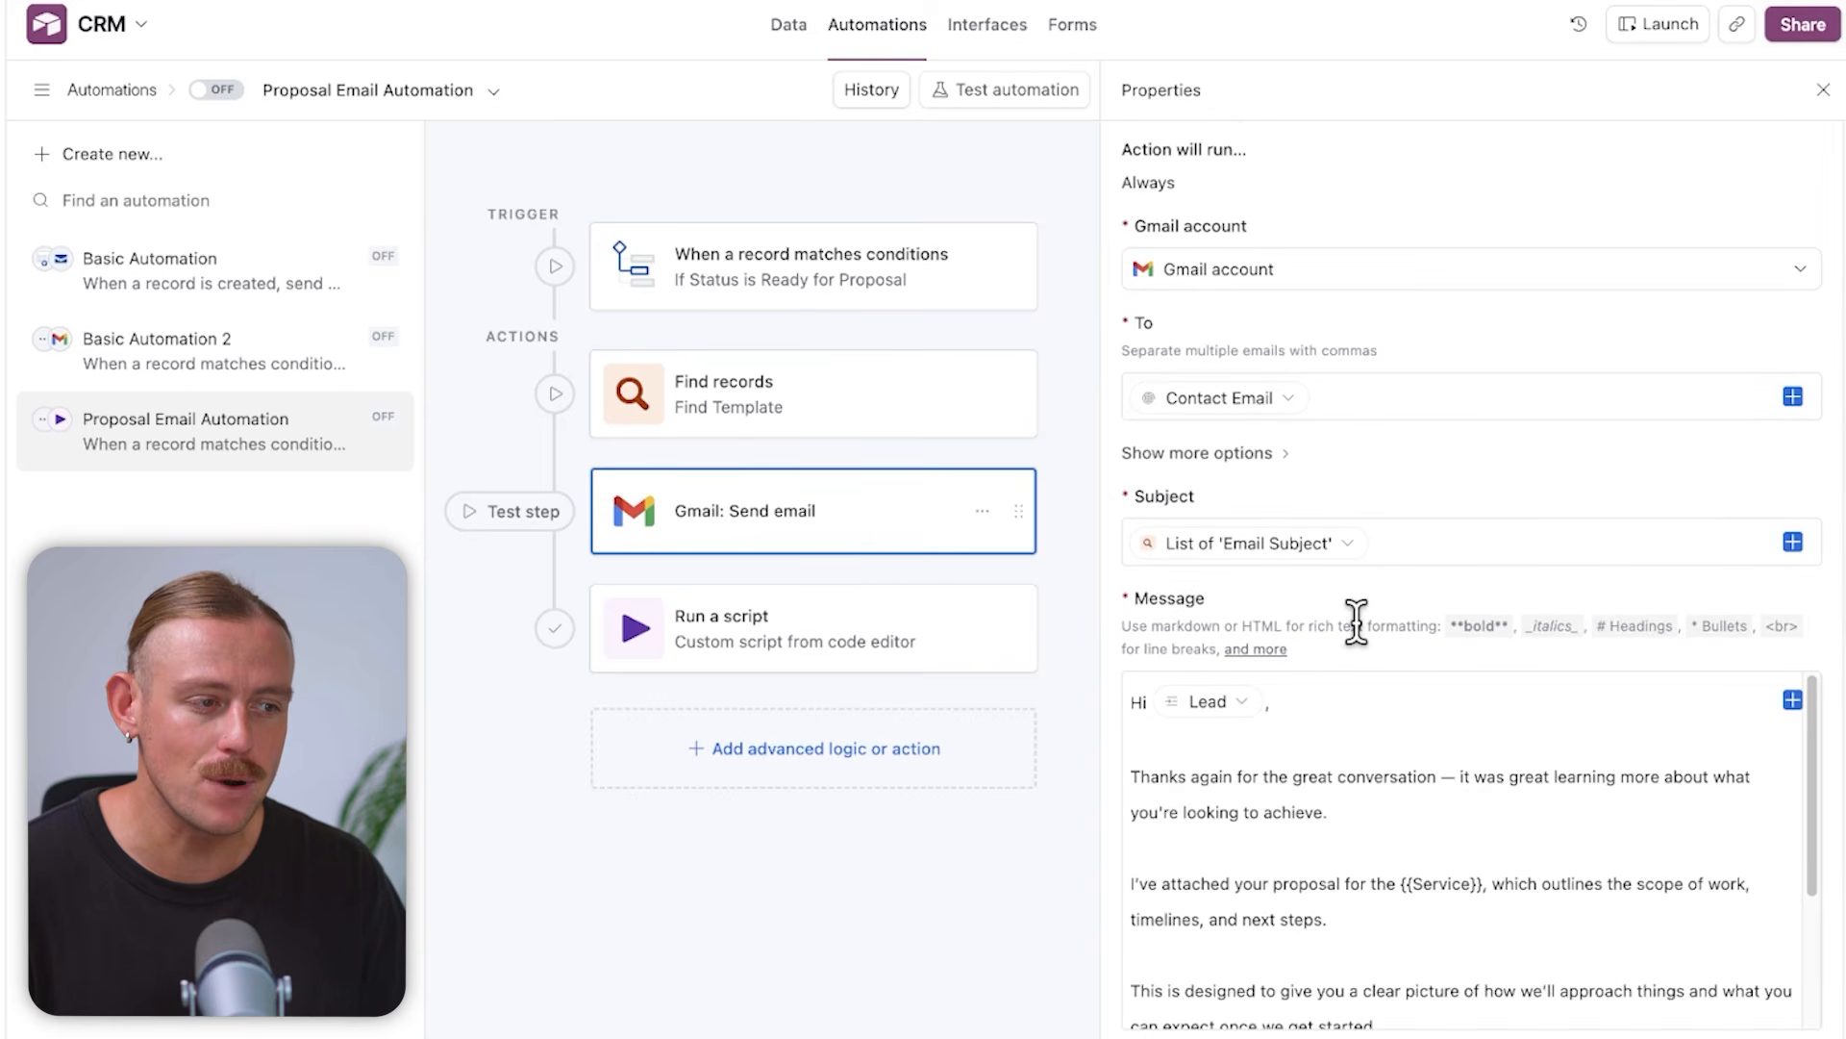
pyautogui.click(1407, 539)
pyautogui.scroll(-2, 1375, 623)
pyautogui.scroll(-3, 1373, 619)
pyautogui.scroll(3, 1409, 642)
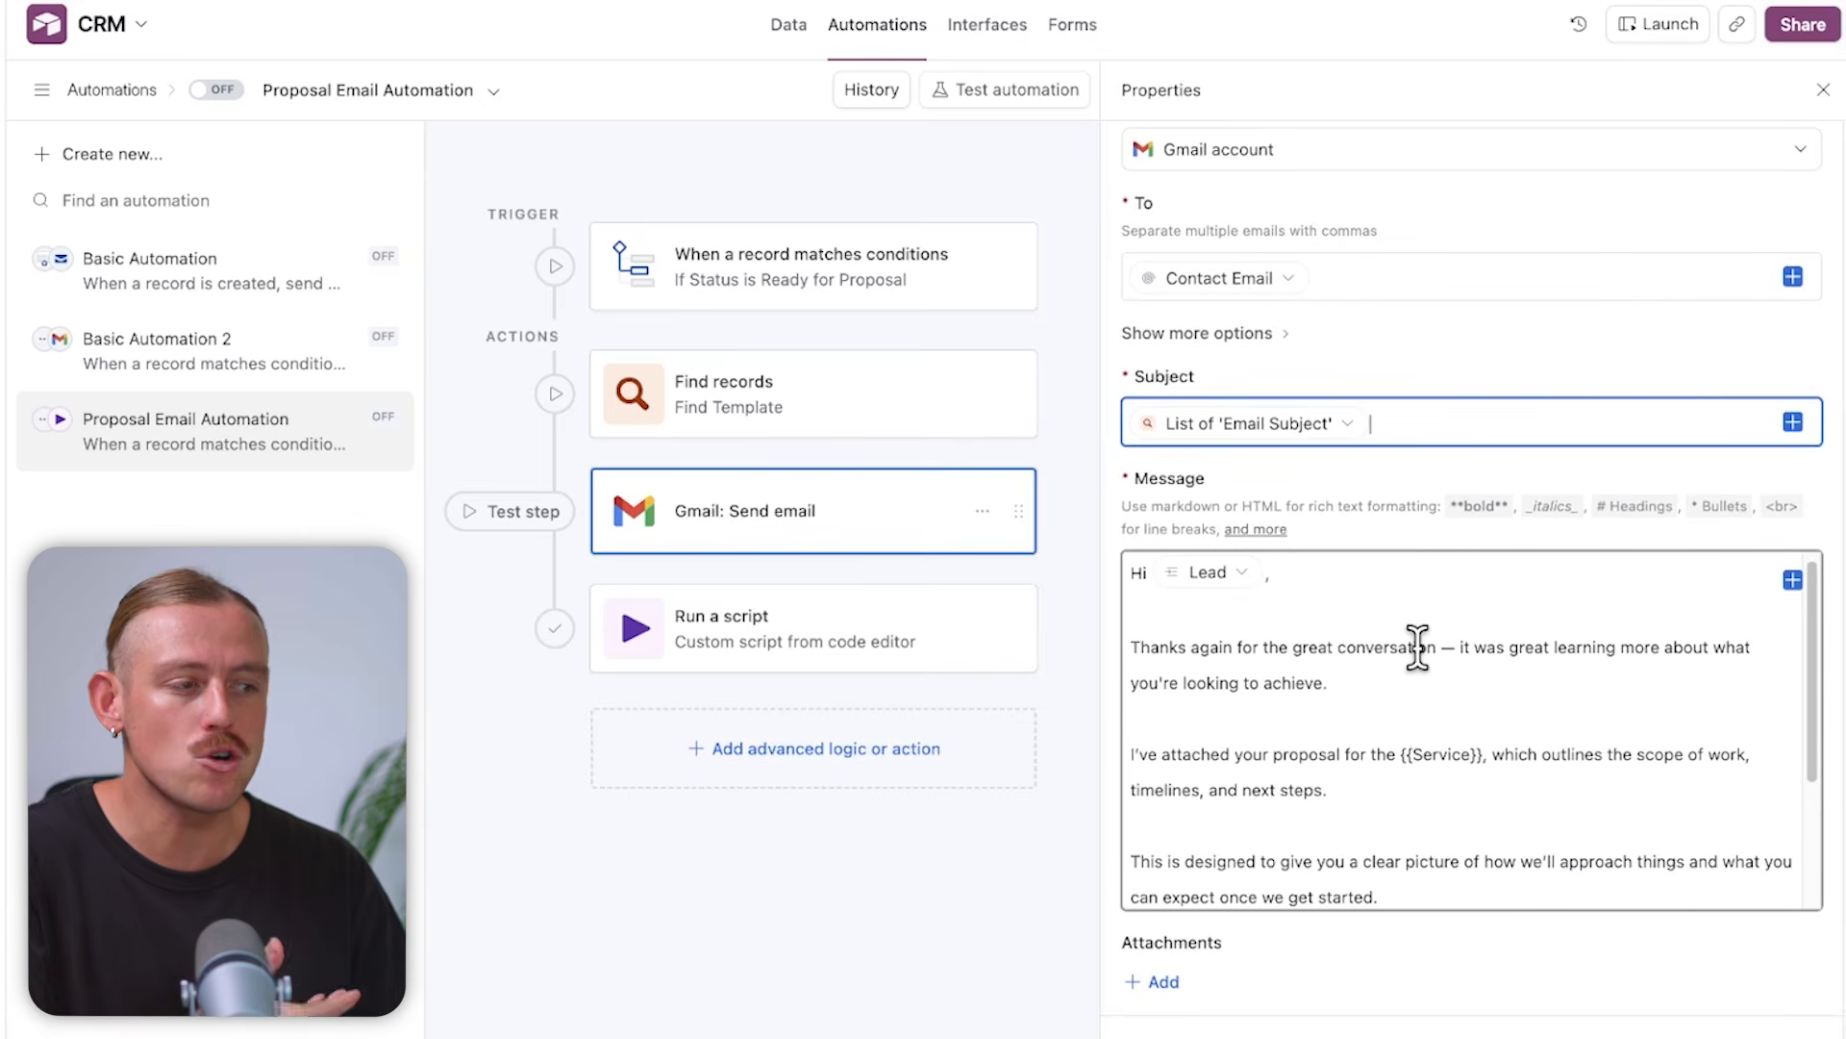
# Replace the {{Service}} placeholder in the Gmail message with the Service field from the trigger record
pyautogui.moveTo(1481, 754); pyautogui.dragTo(1399, 753)
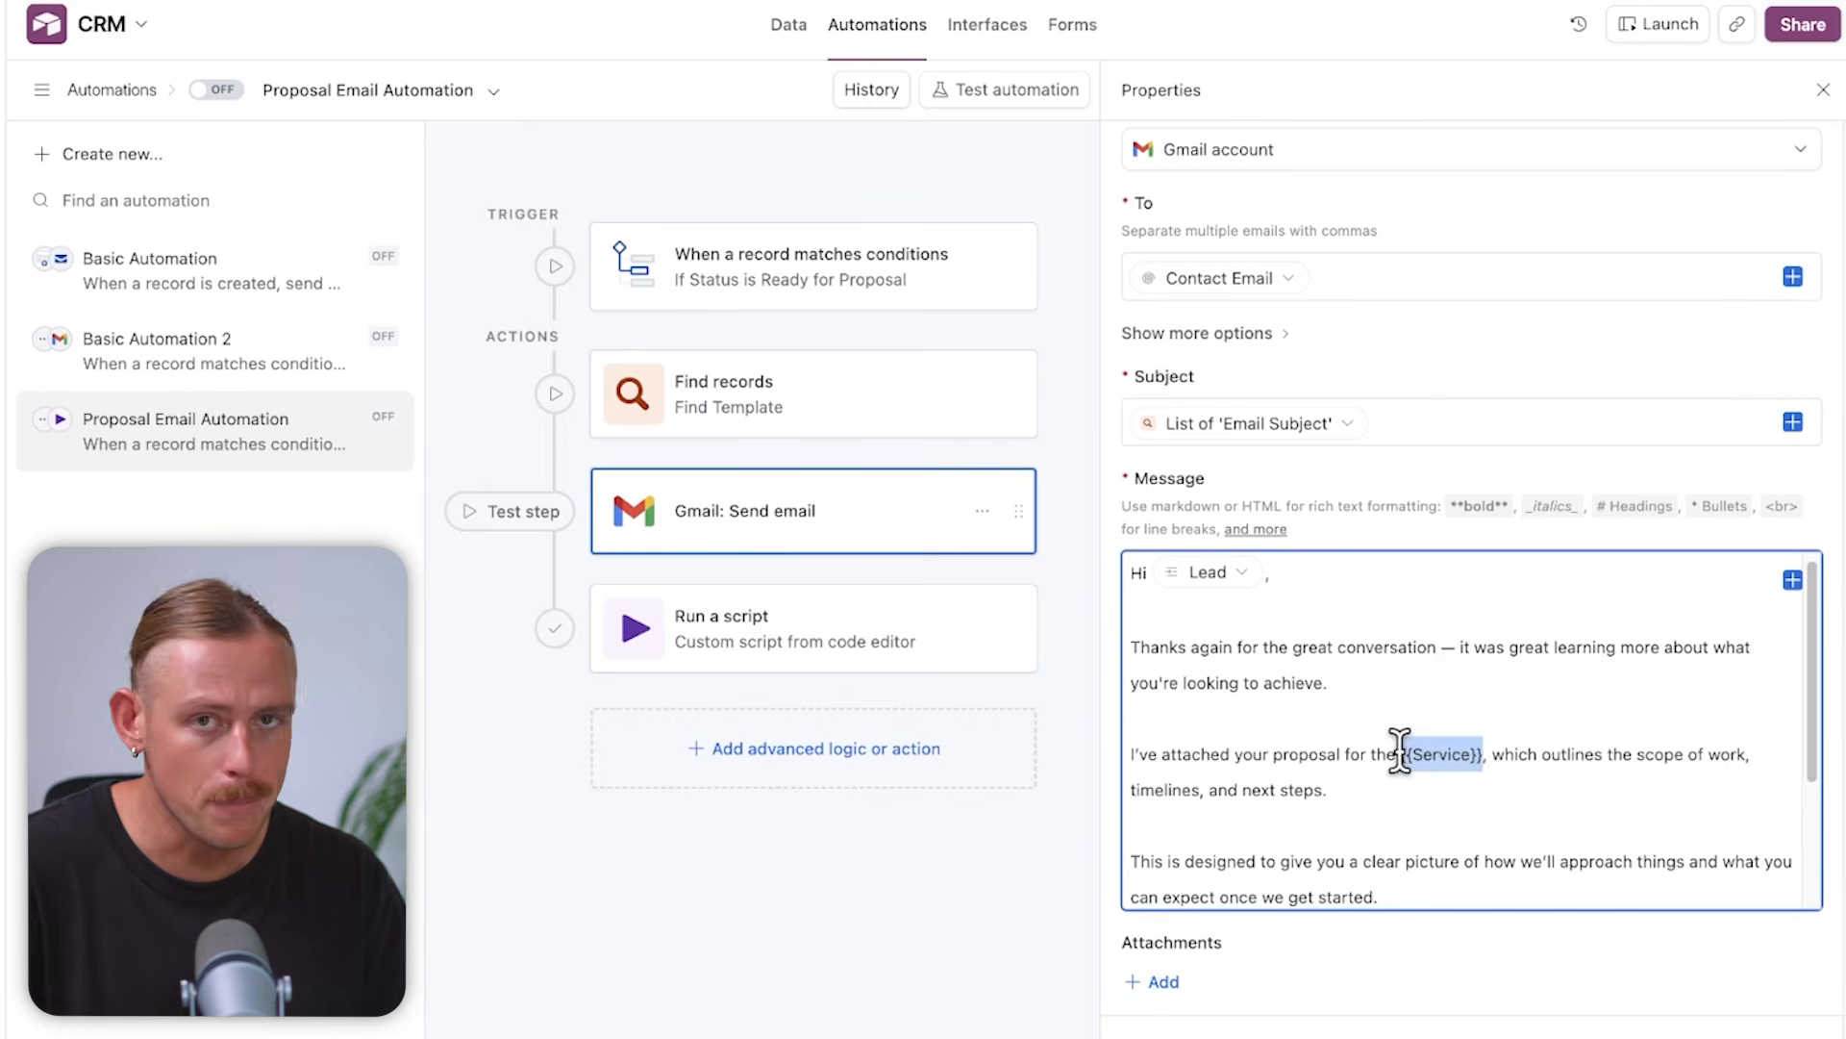
pyautogui.press('BackSpace')
pyautogui.click(1793, 580)
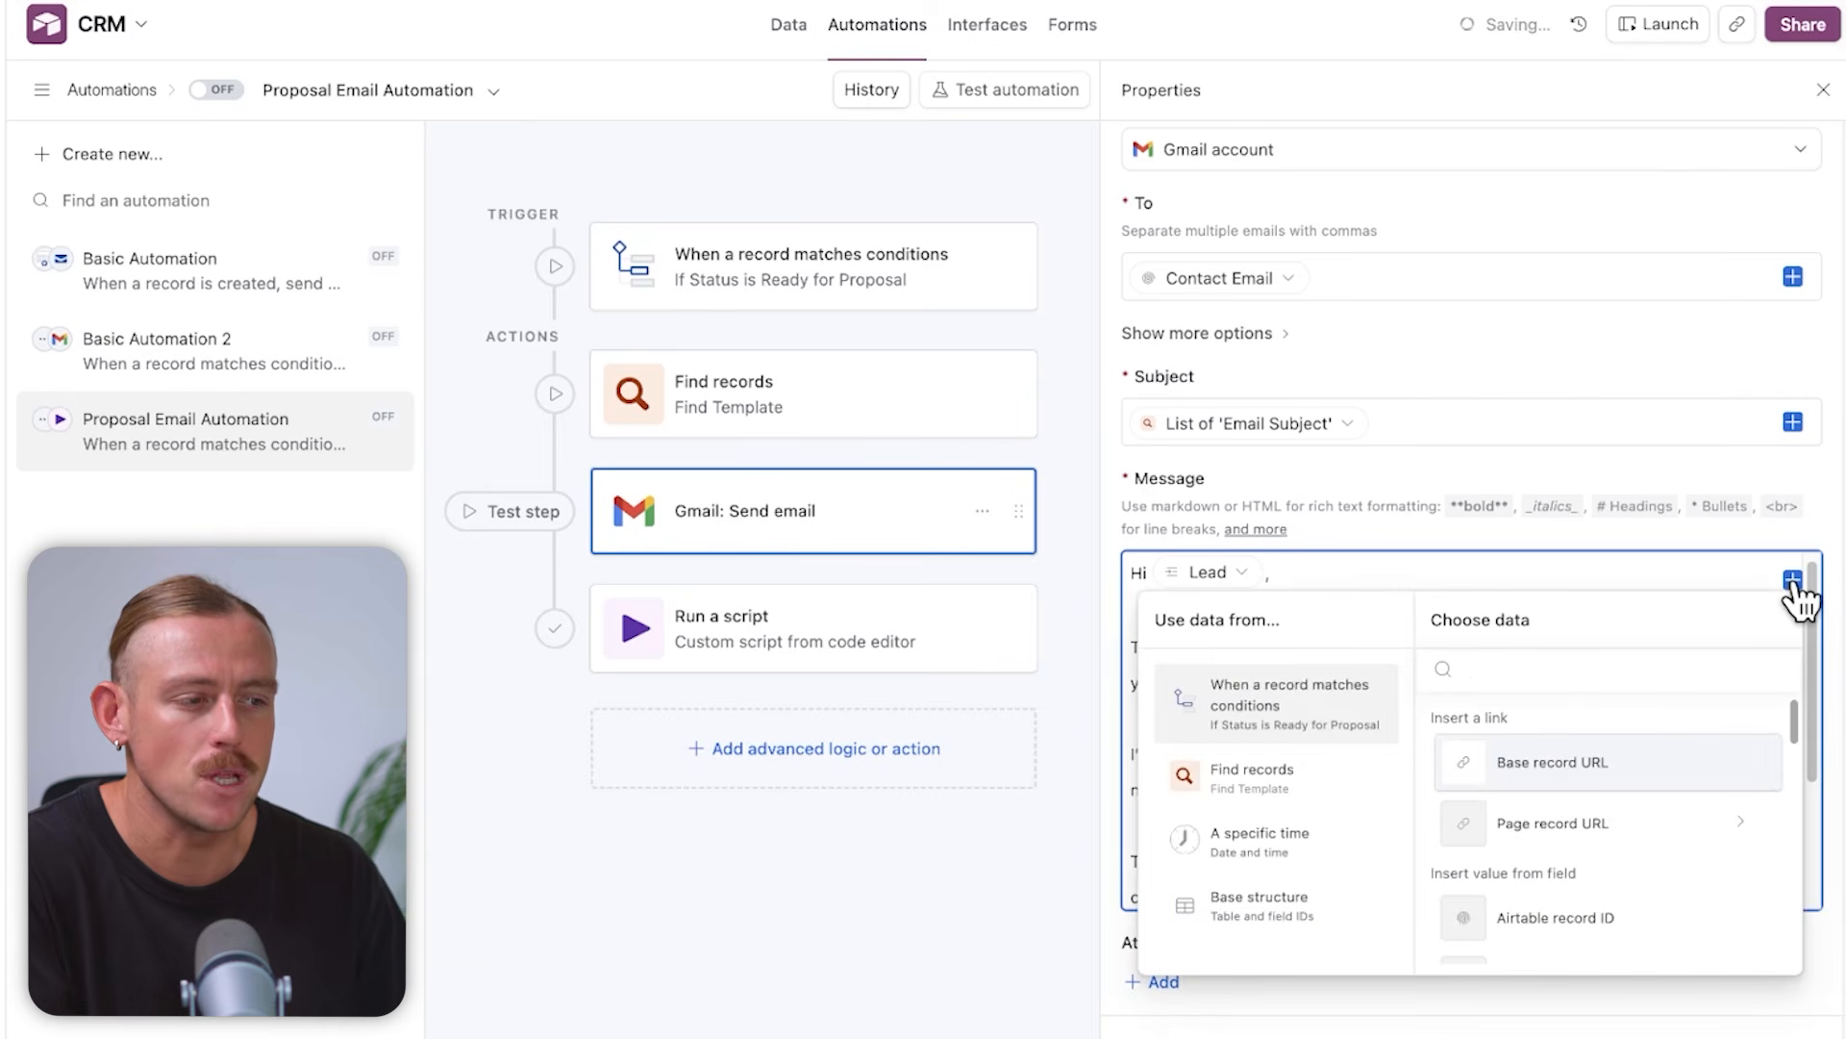
pyautogui.write('ser')
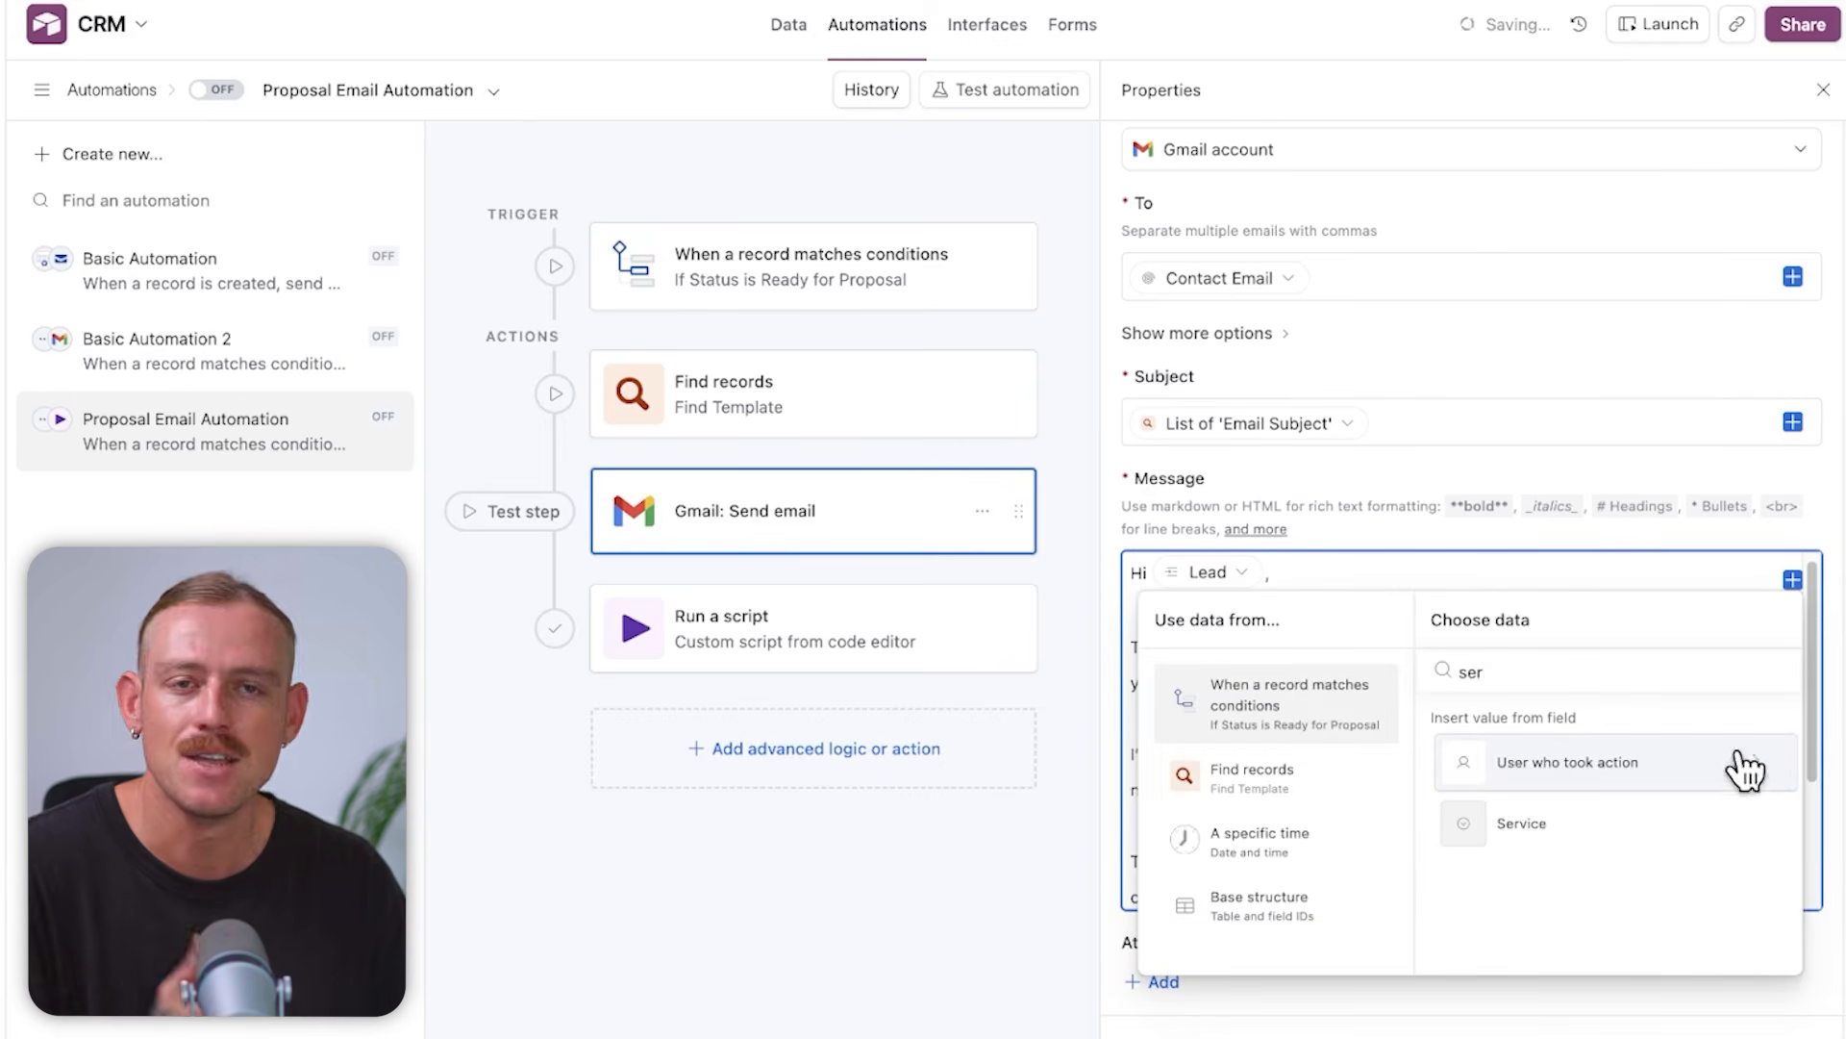
pyautogui.click(1681, 823)
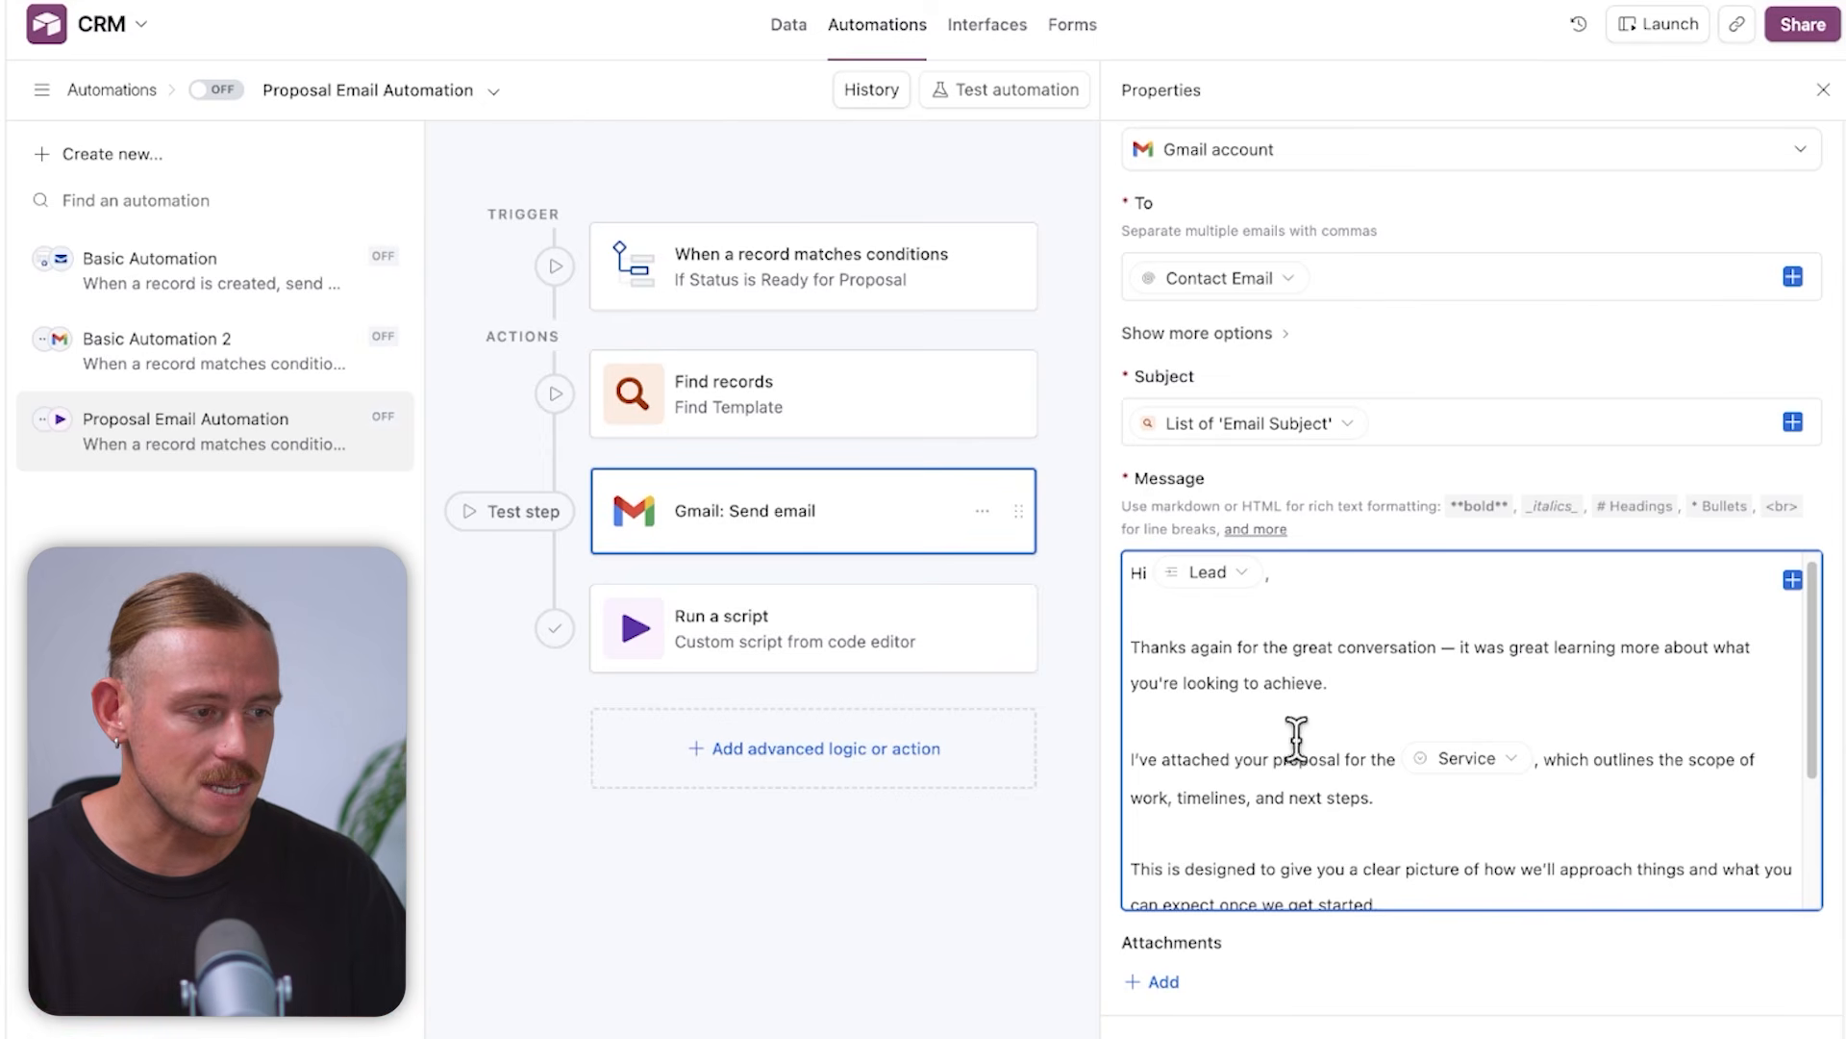
# Open the Run a script action and review its input variables and placeholder-replacement code
pyautogui.click(964, 652)
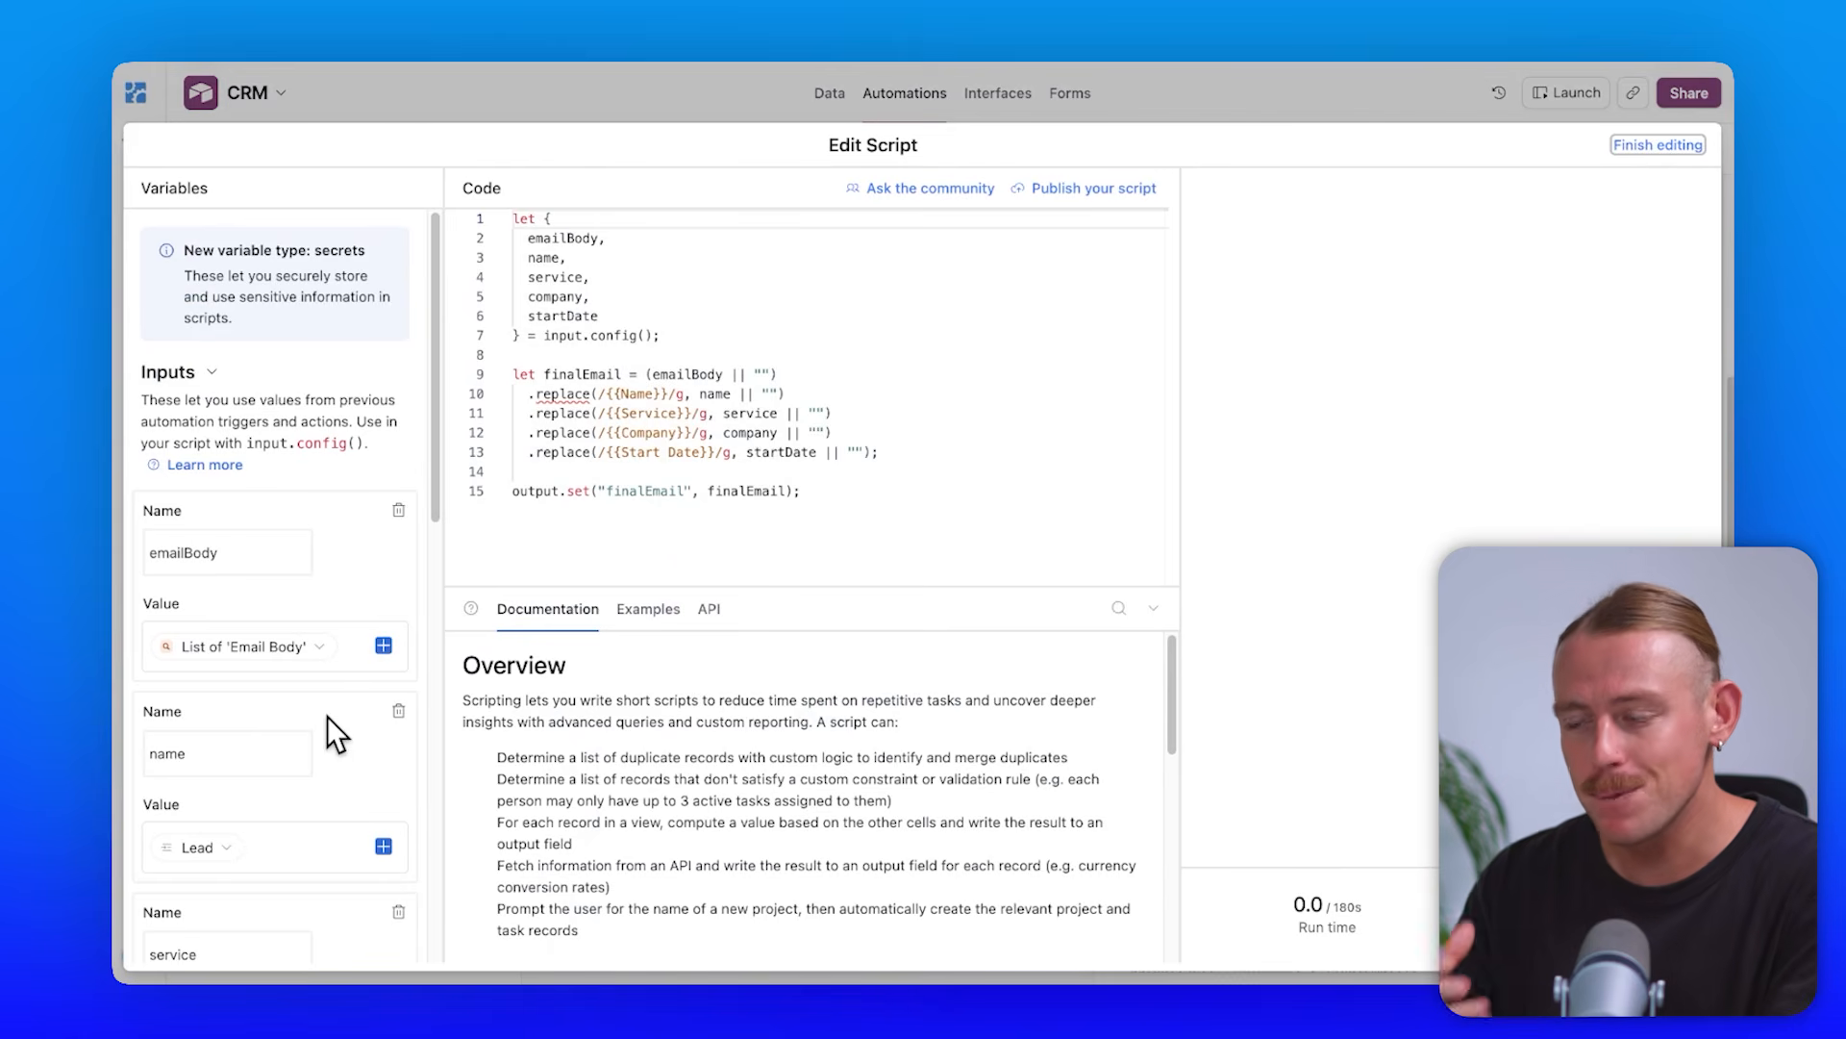
pyautogui.scroll(-5, 327, 715)
pyautogui.scroll(-2, 327, 715)
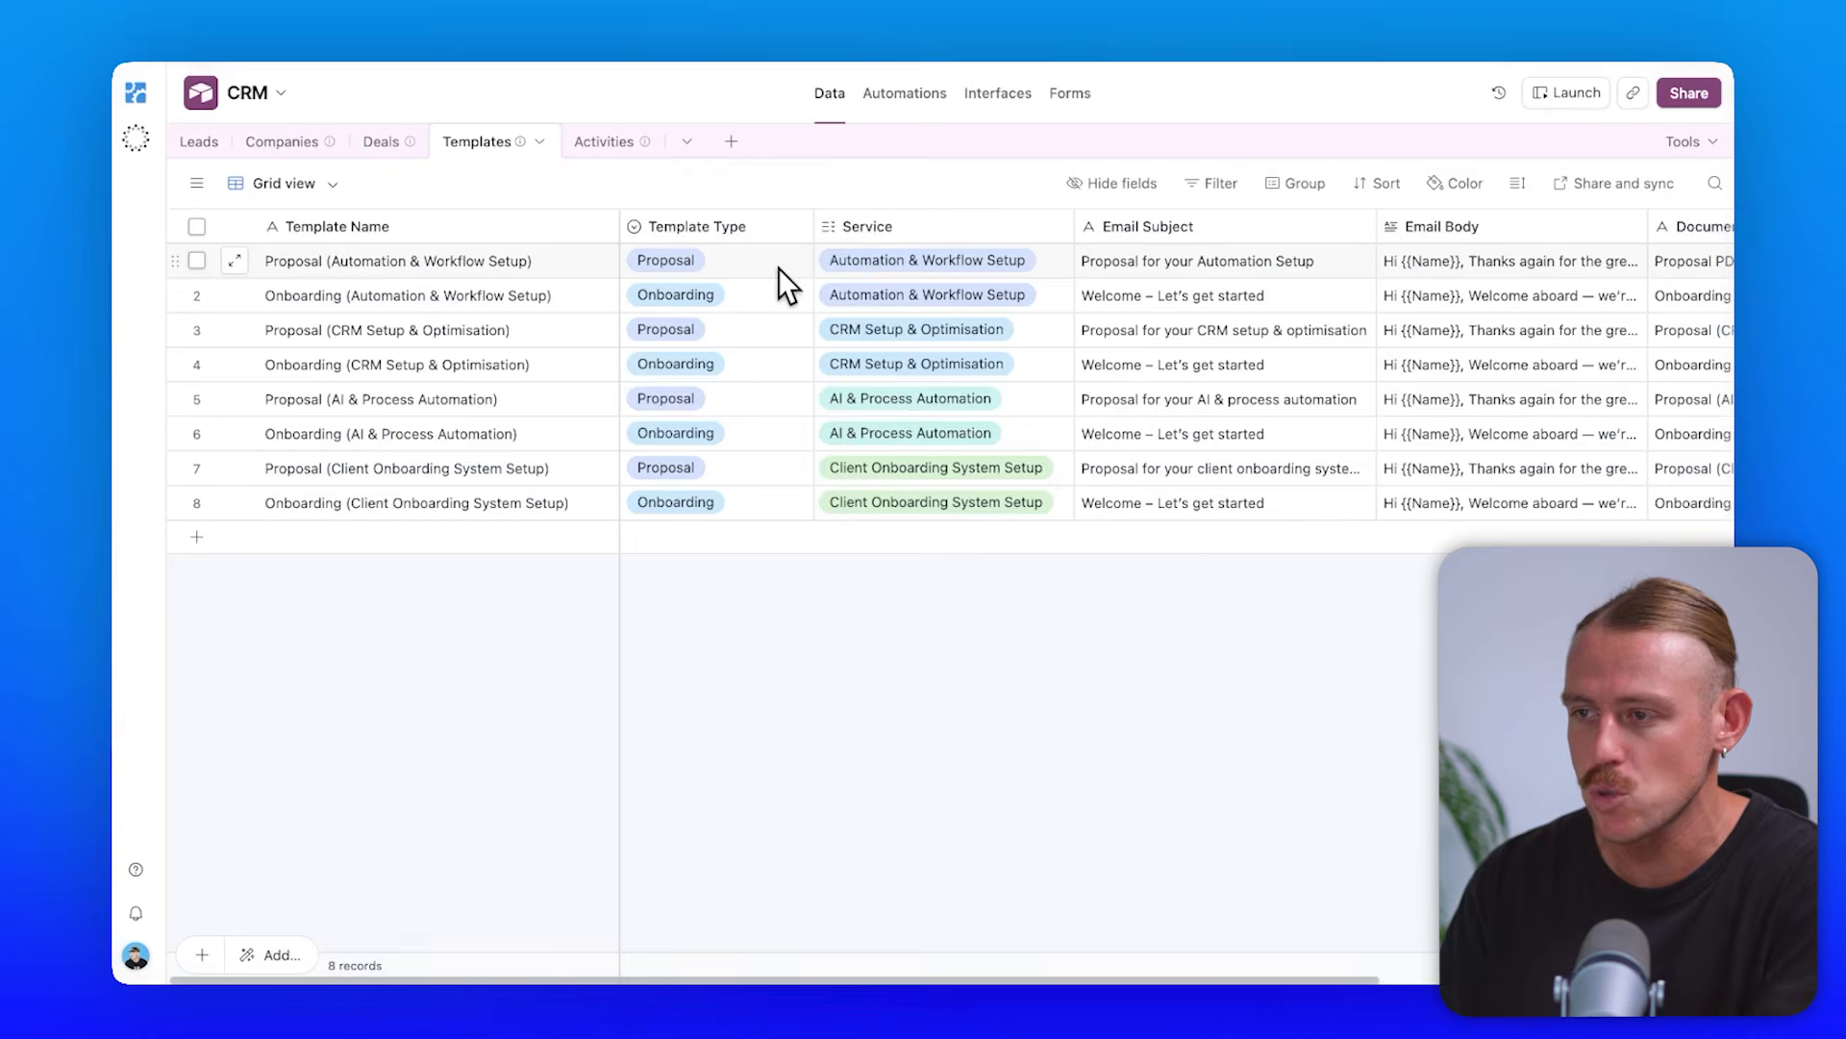
# Examine the email subject and email body of the first proposal template in the Templates table
pyautogui.hscroll(5, 777, 267)
pyautogui.click(1059, 263)
pyautogui.click(1061, 266)
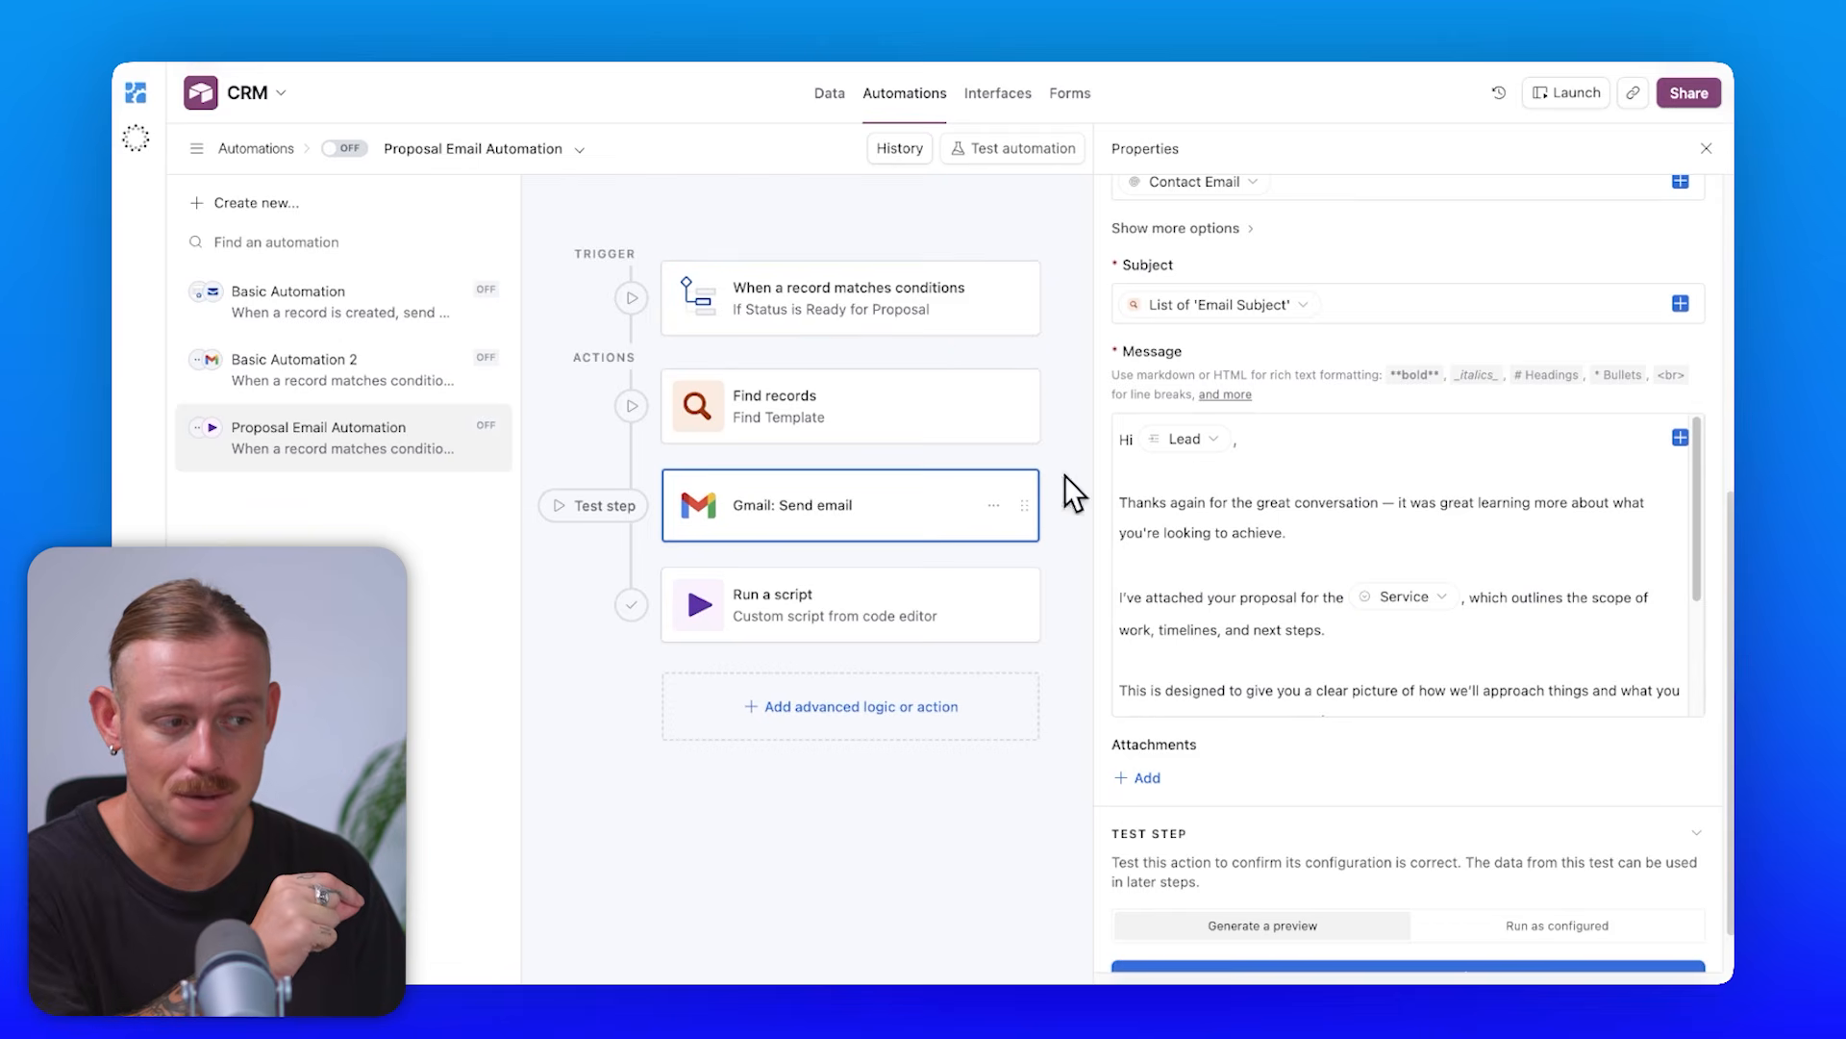
# Open the Gmail action's attachment choices, and examine the Proposal PDF and Onboarding PDF fields in the Deals table
pyautogui.click(1148, 777)
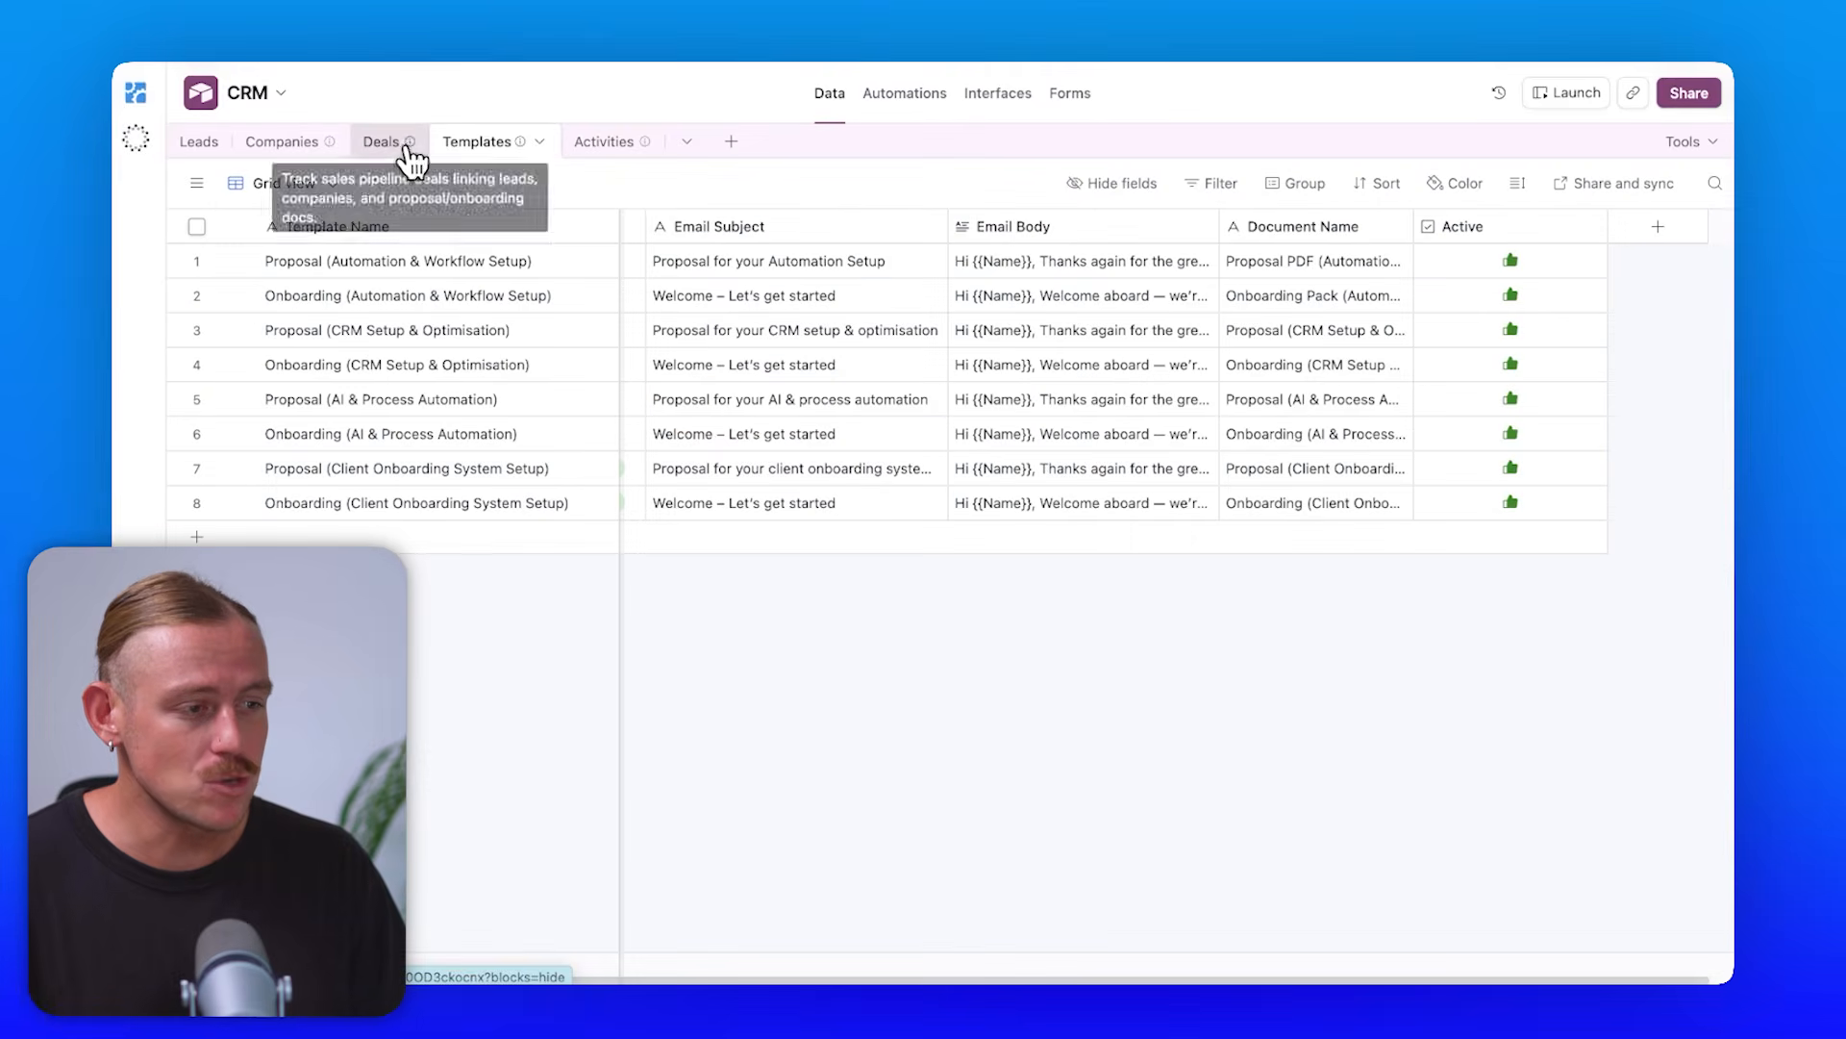
pyautogui.click(408, 149)
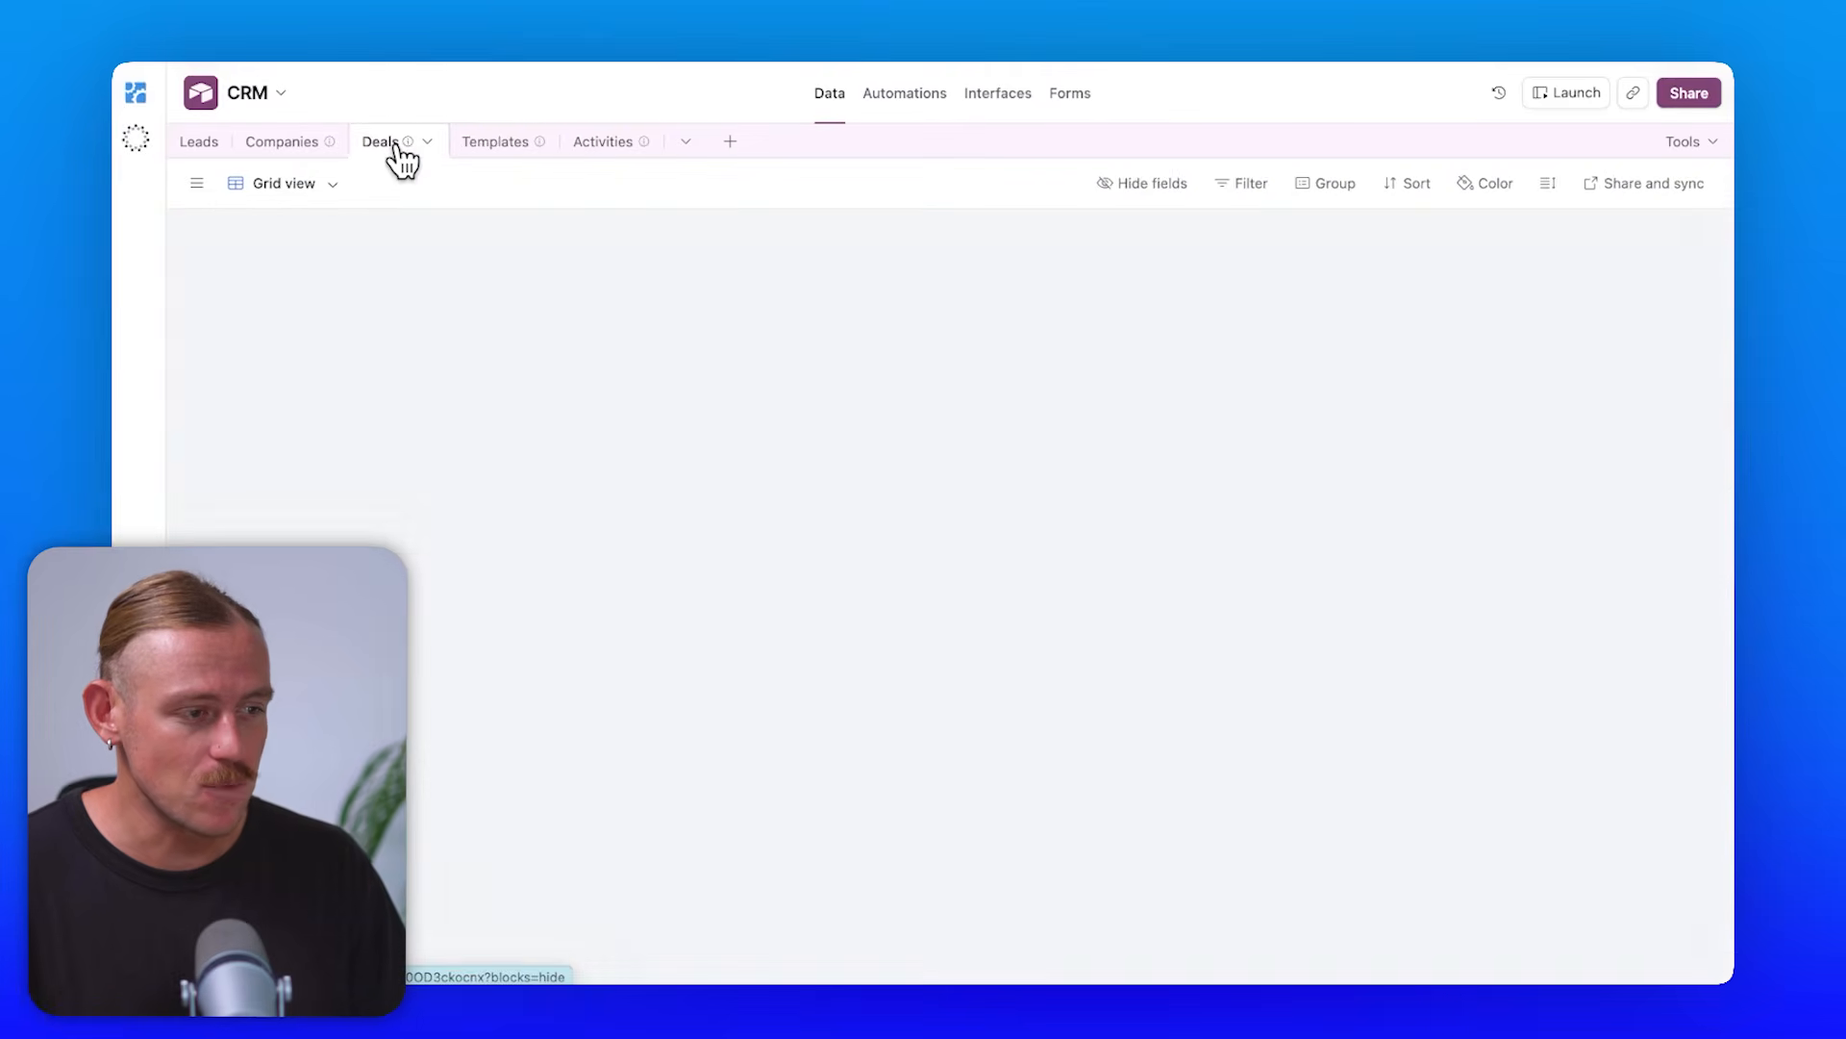
pyautogui.hscroll(5, 736, 366)
pyautogui.hscroll(5, 730, 352)
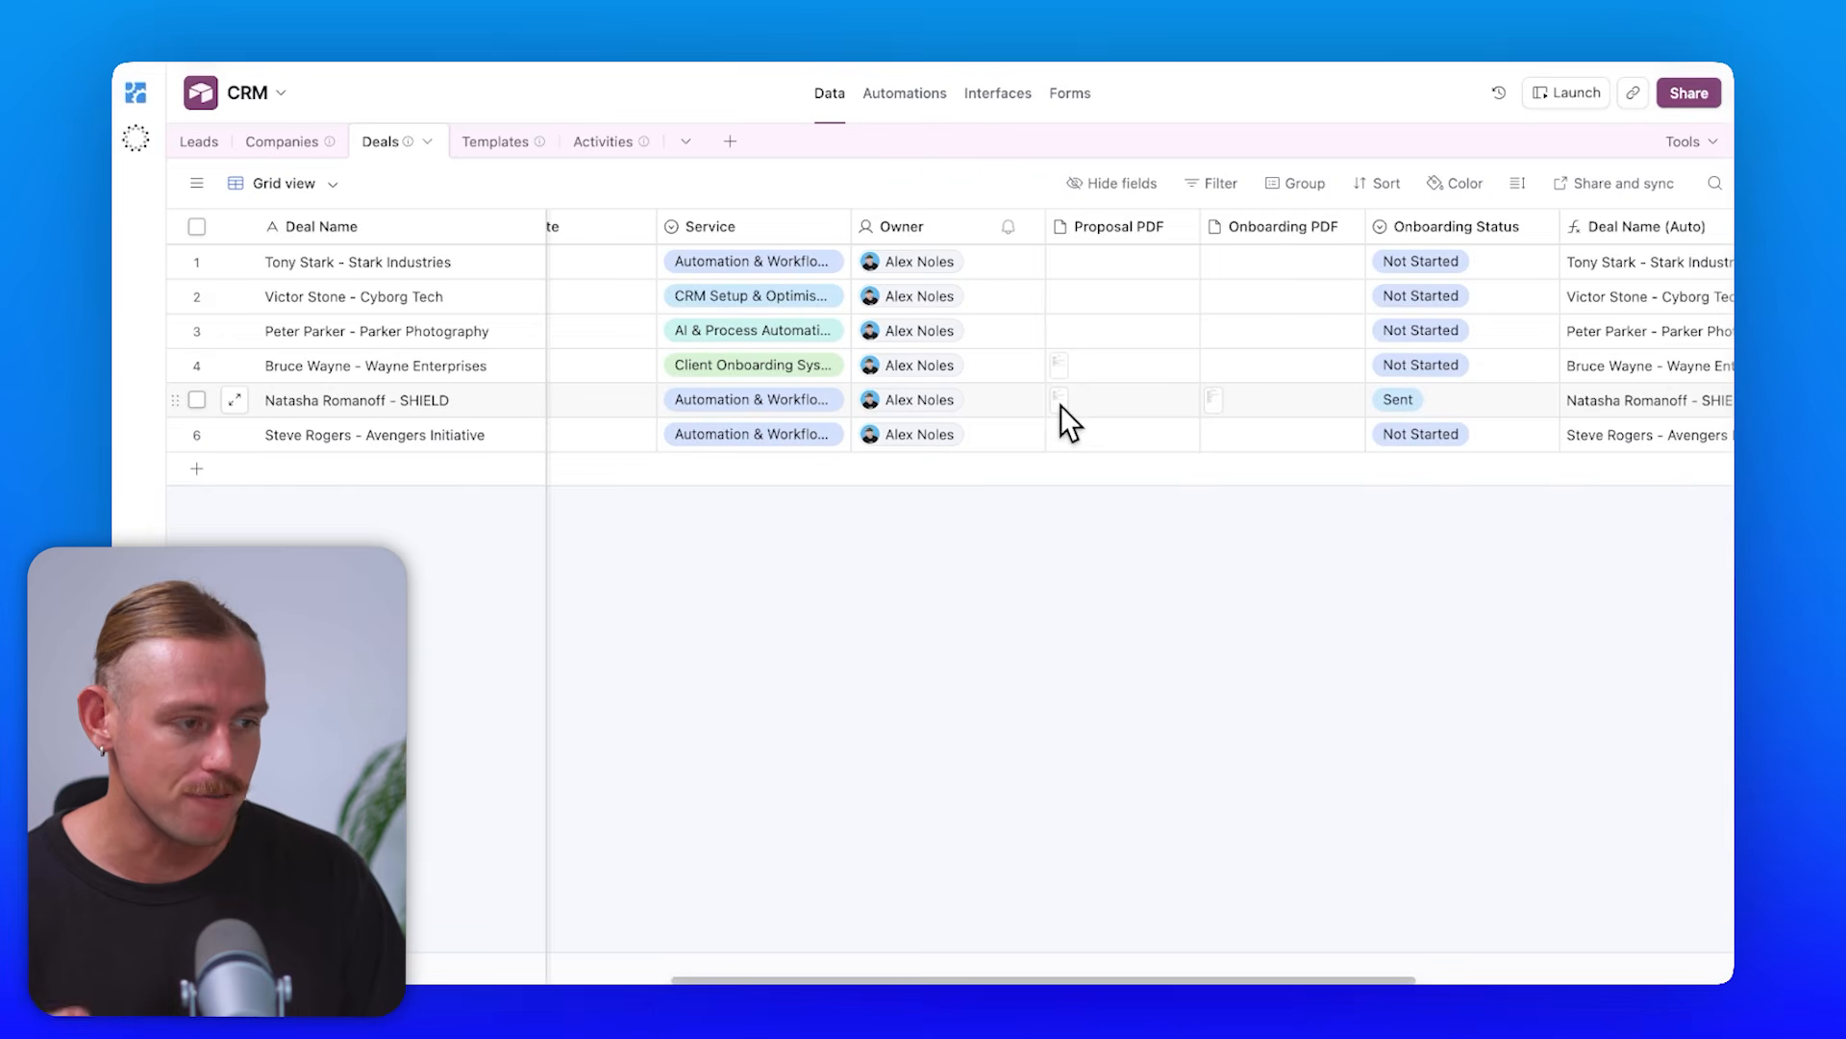
# Browse the actions insertable between Find records and Gmail in the Proposal Email Automation, up to the Google Docs options
pyautogui.click(908, 96)
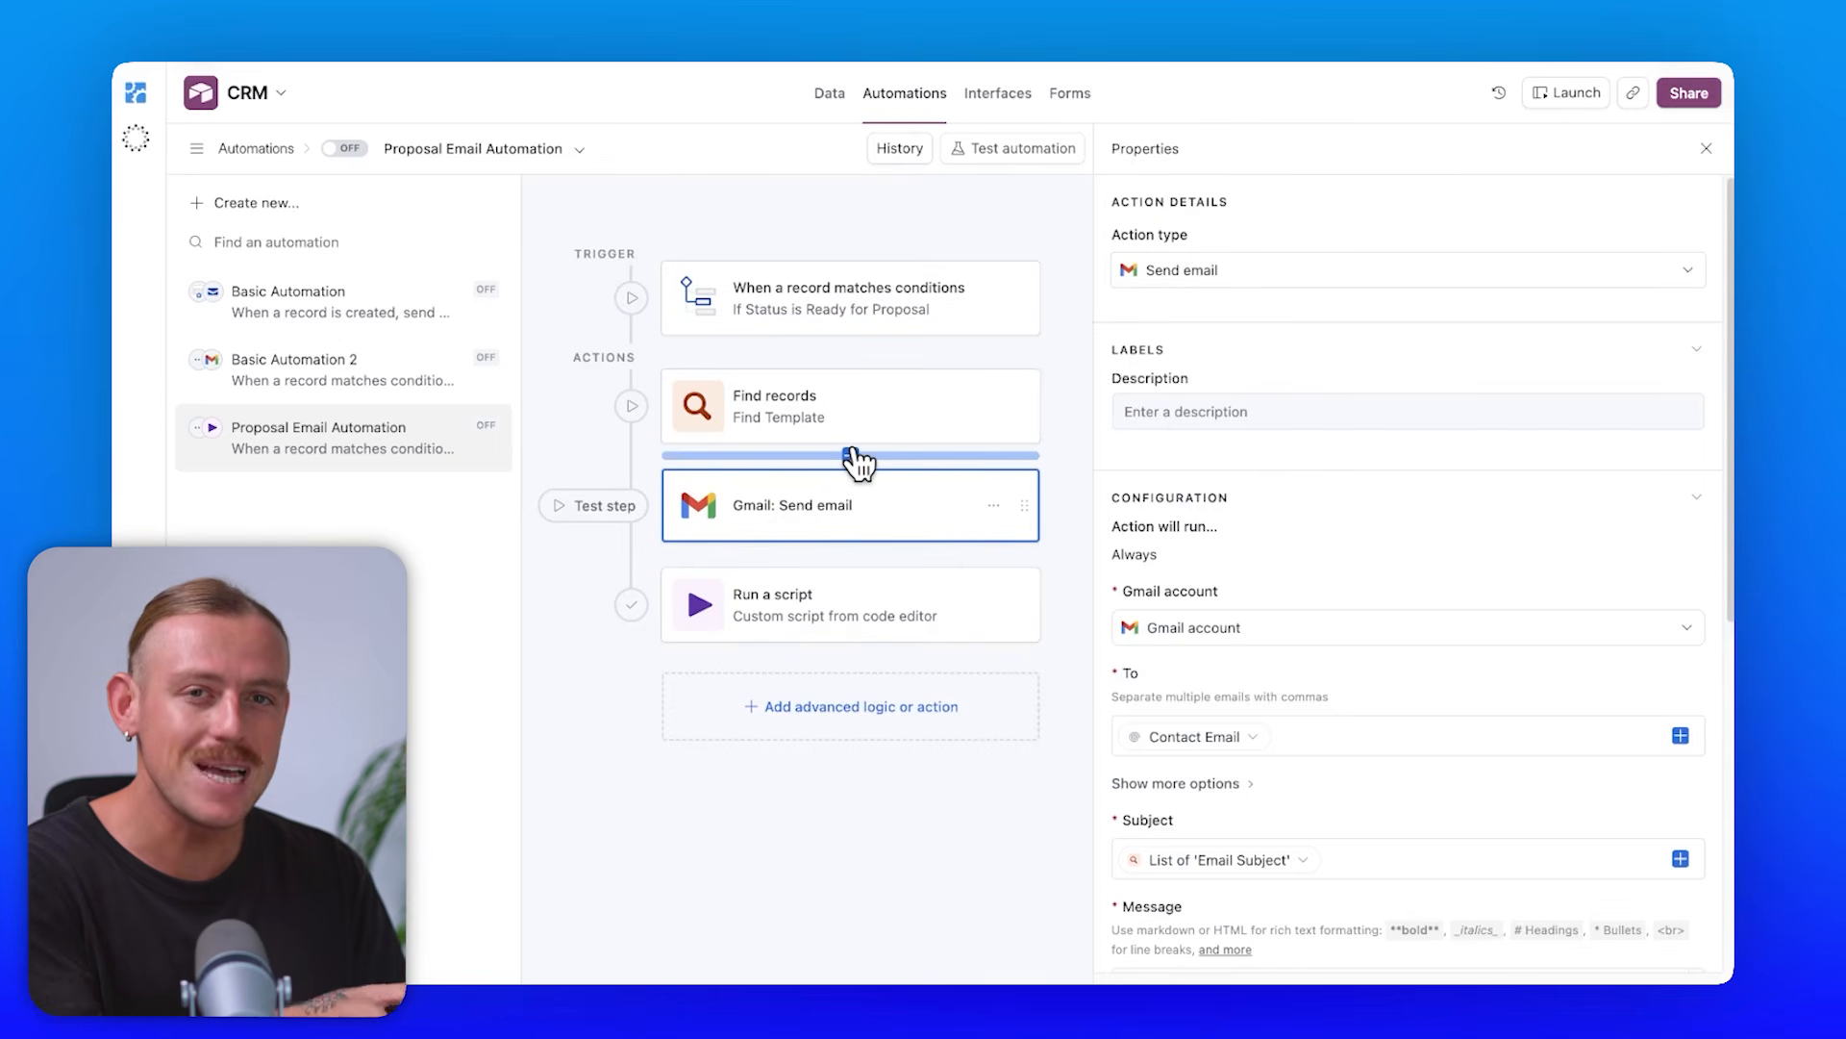
pyautogui.click(855, 452)
pyautogui.scroll(-3, 866, 577)
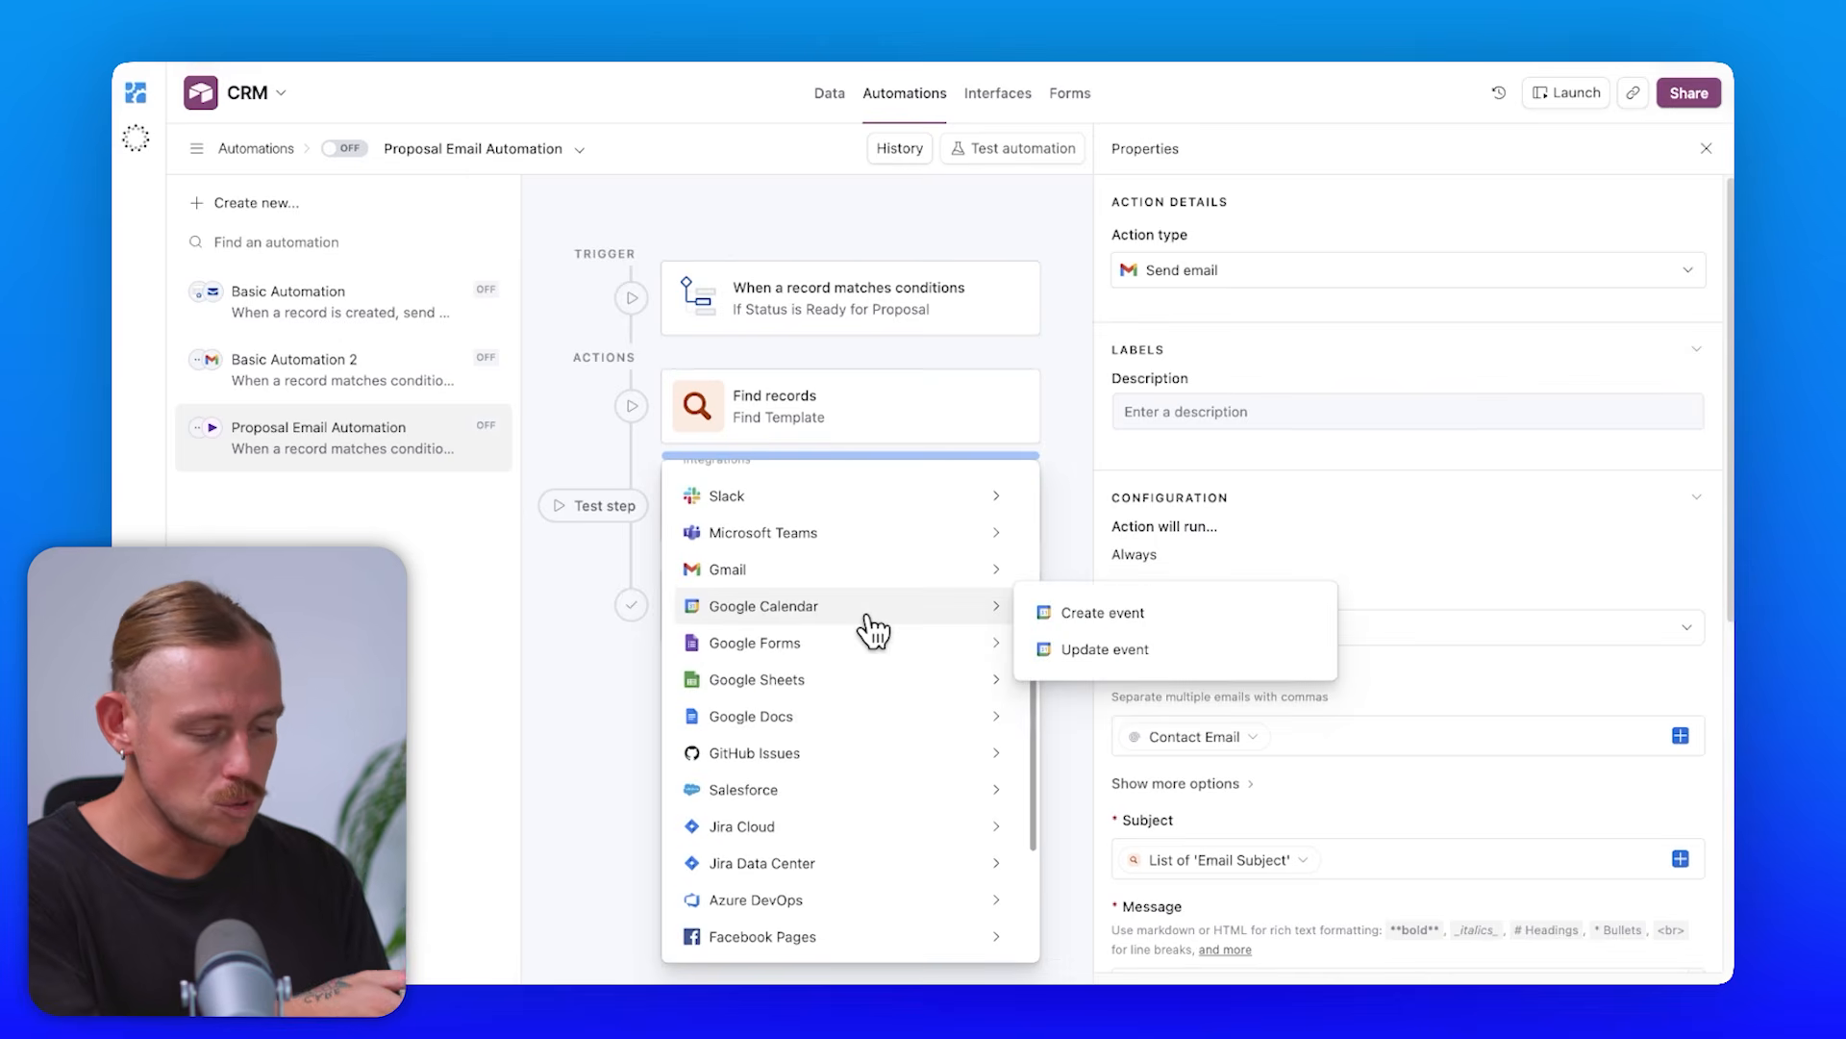
pyautogui.moveTo(874, 719)
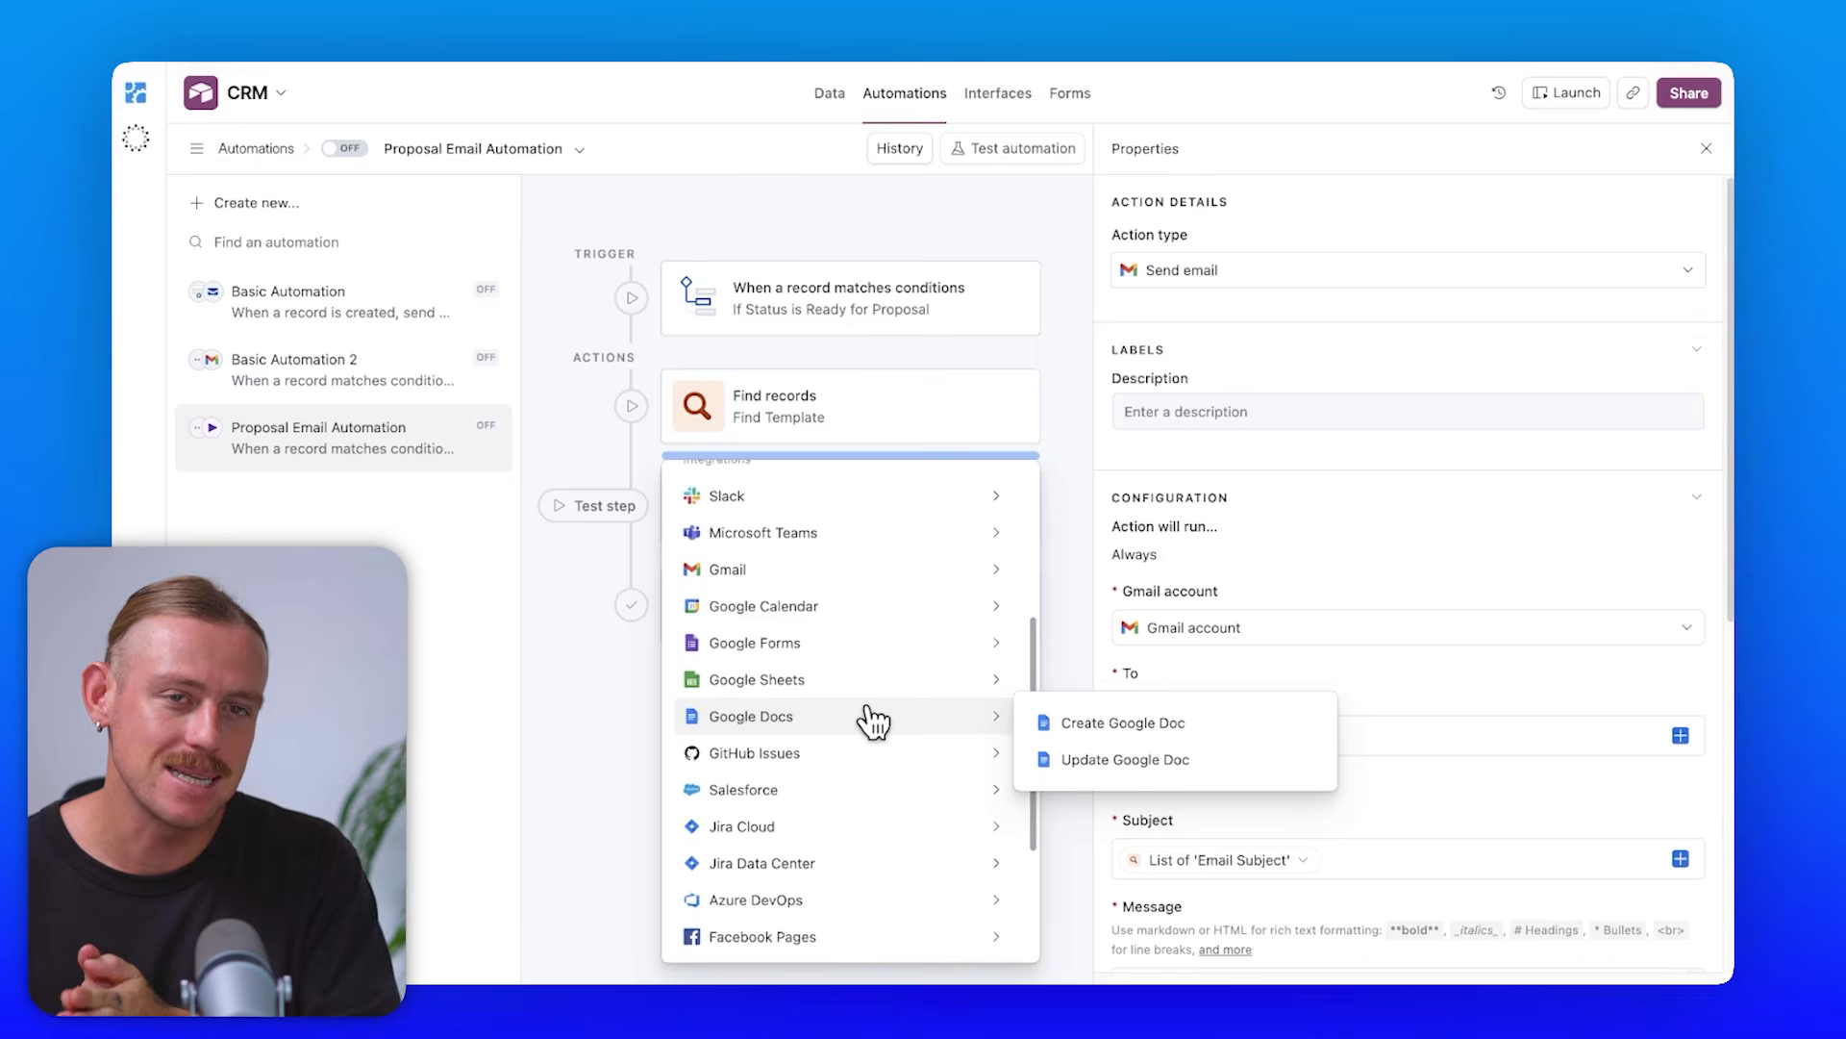
# Leave the action choices without inserting one, and open the attachment choices of the Gmail action
pyautogui.click(1212, 631)
pyautogui.scroll(-6, 1261, 656)
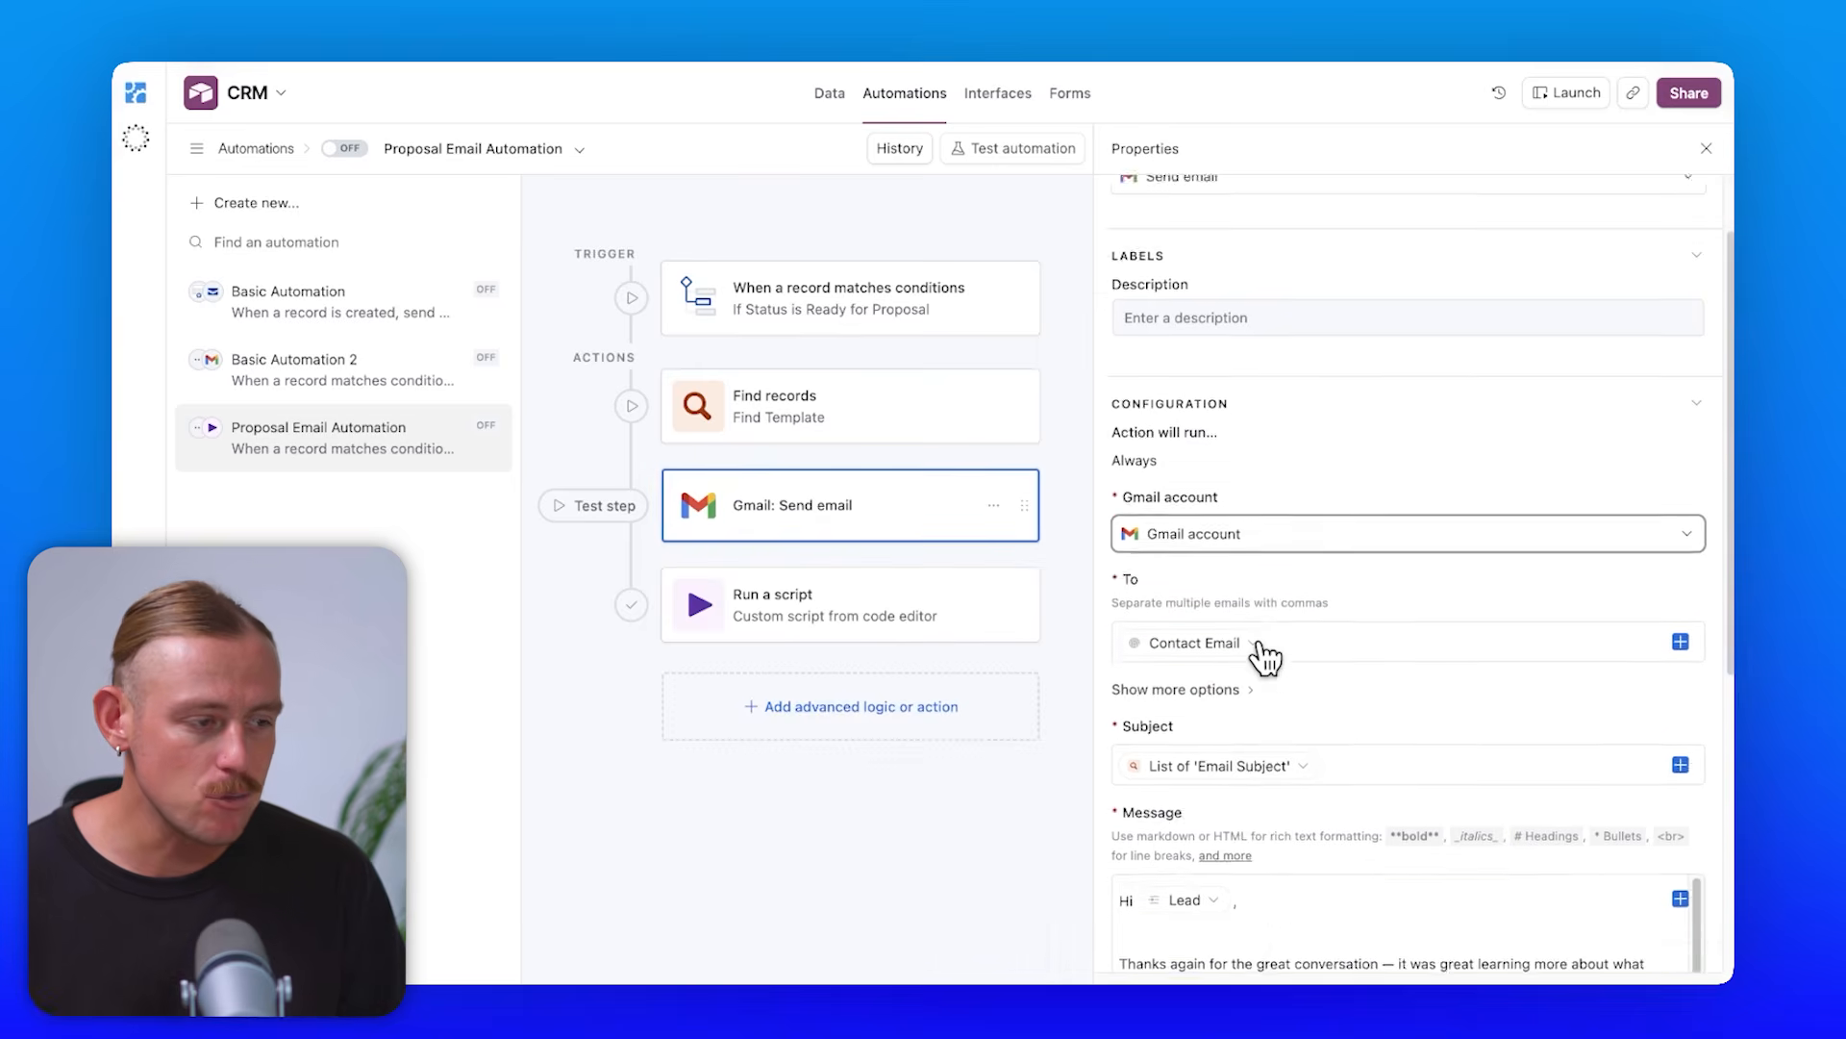
pyautogui.scroll(-1, 1266, 658)
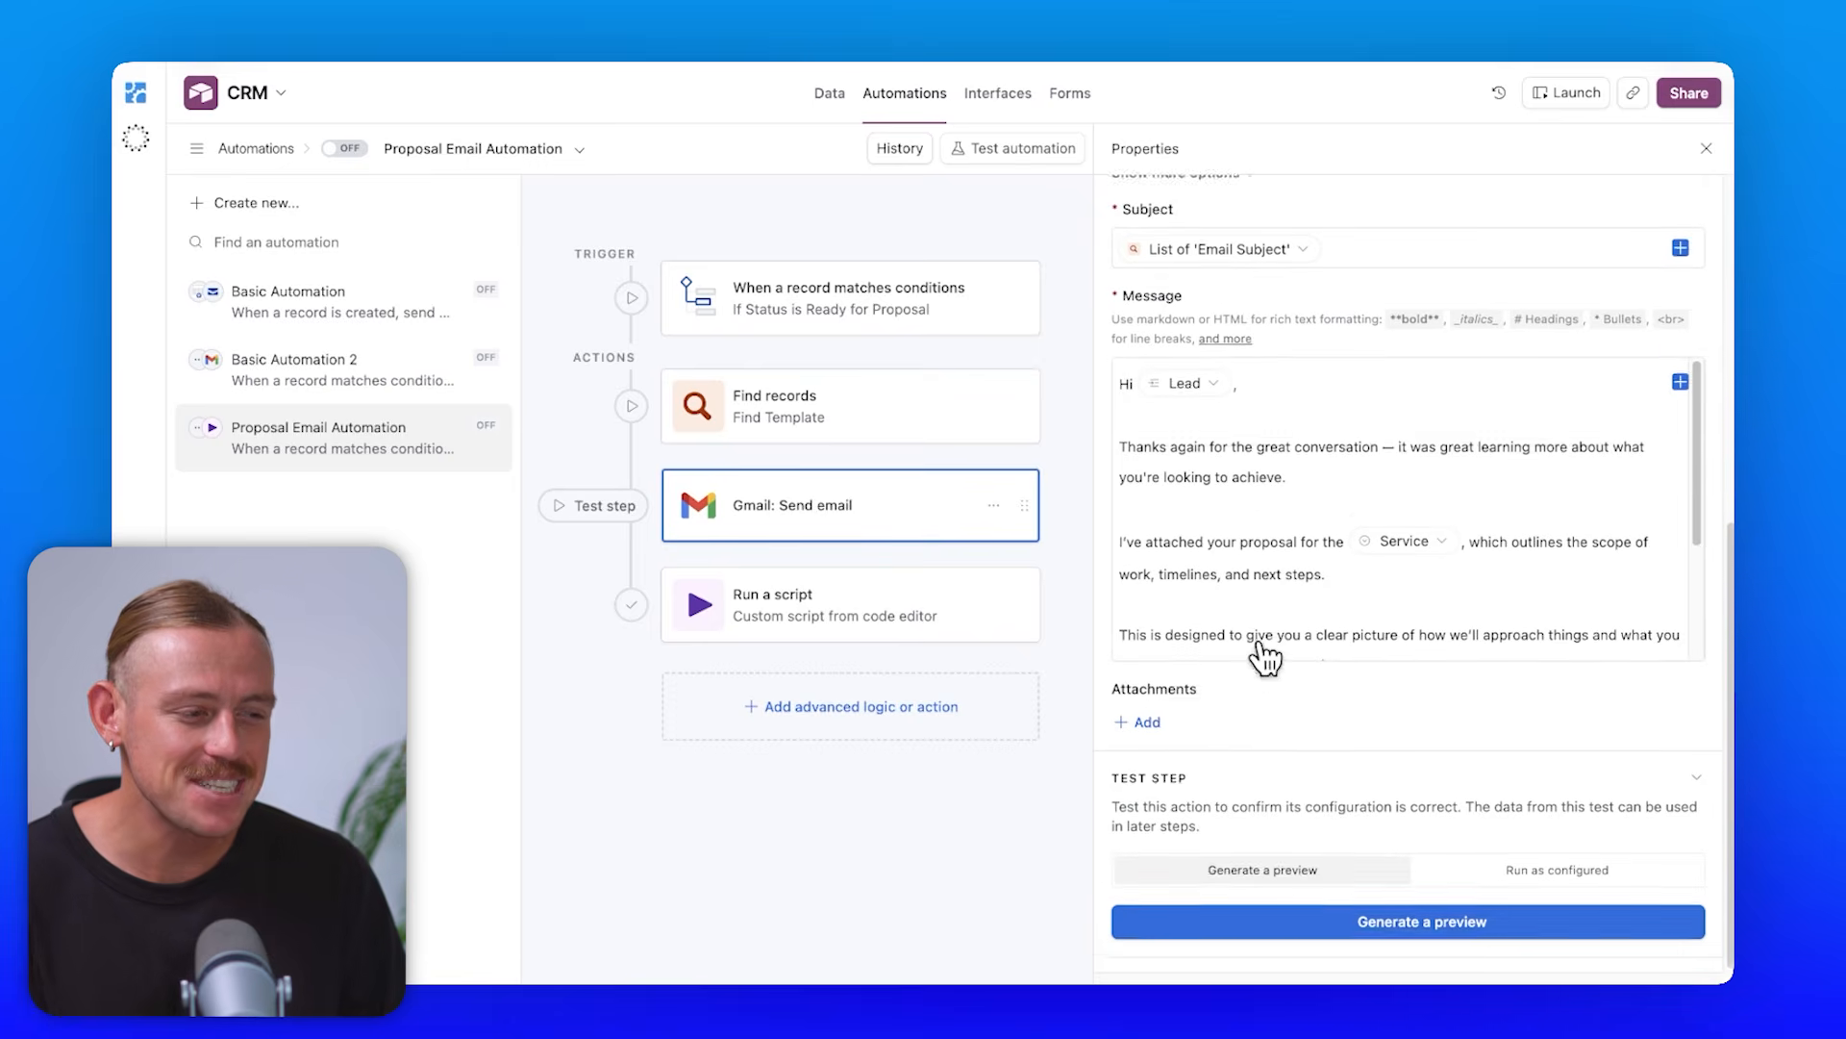
pyautogui.click(1142, 717)
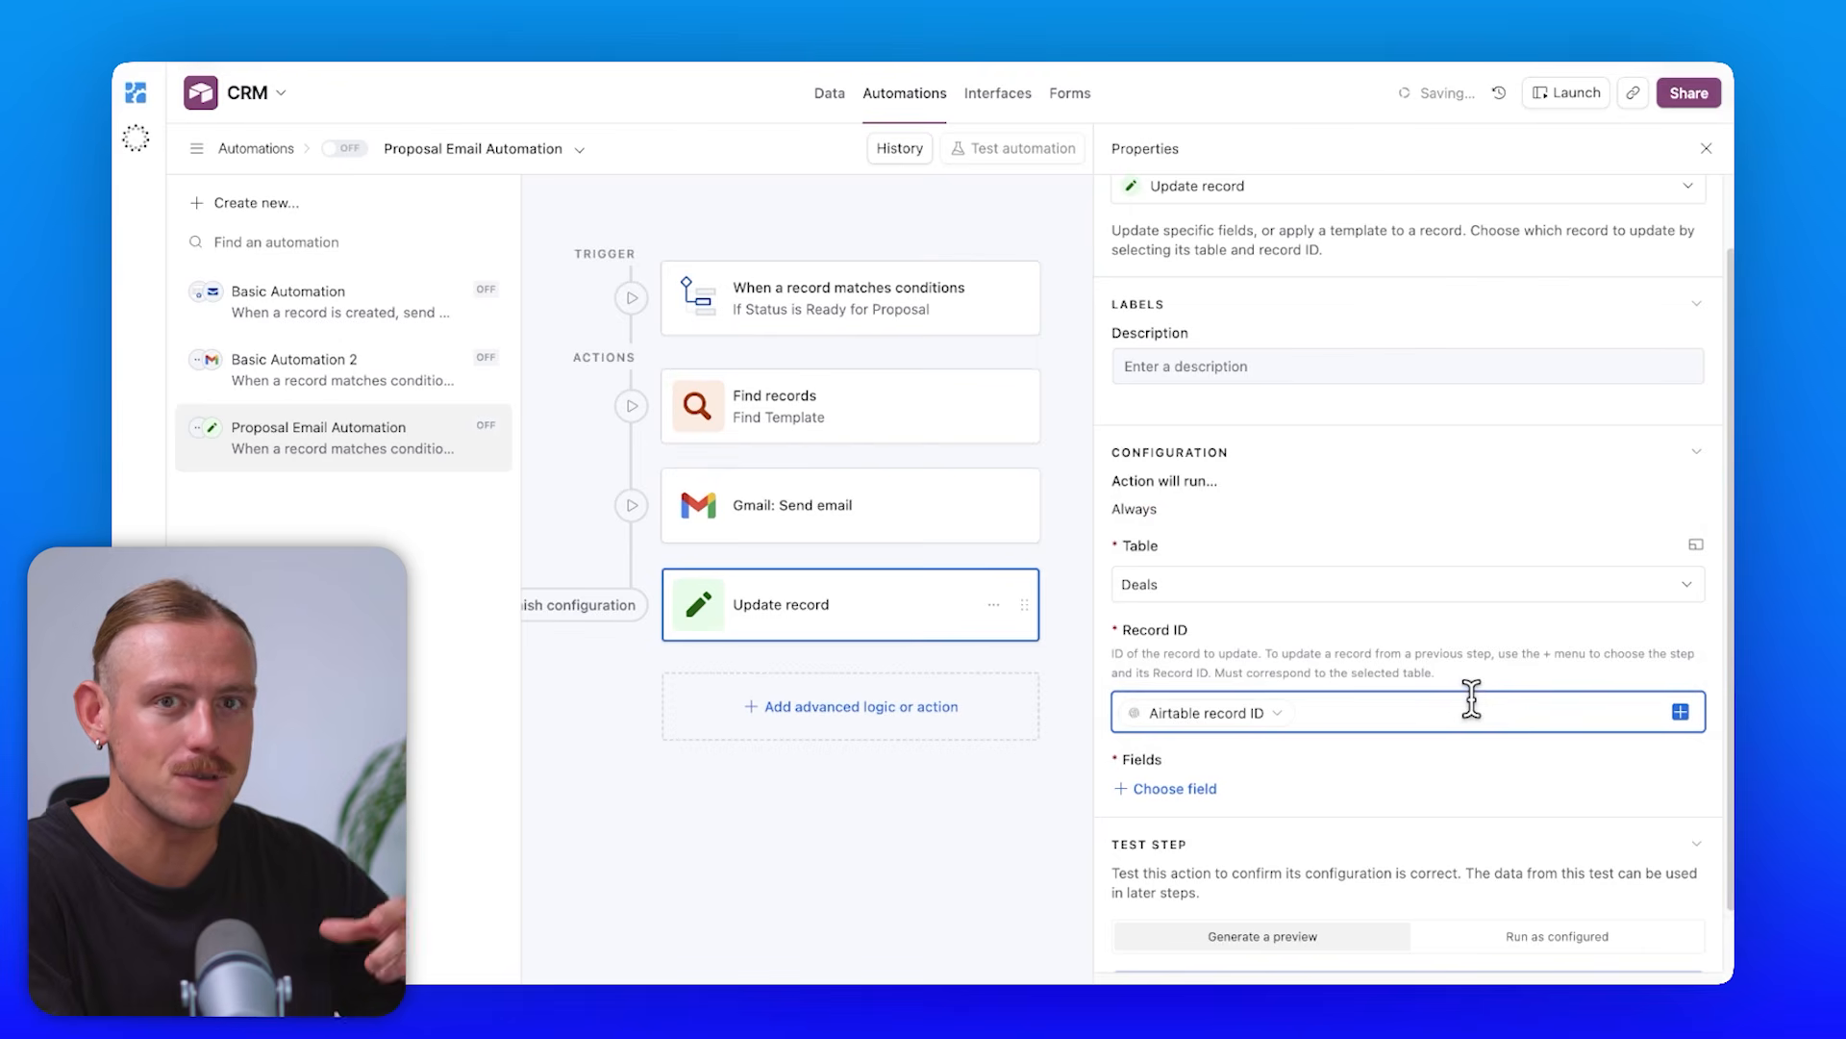
# Add the Status field to the Deals Update record action and set it to Proposal Sent
pyautogui.click(1158, 789)
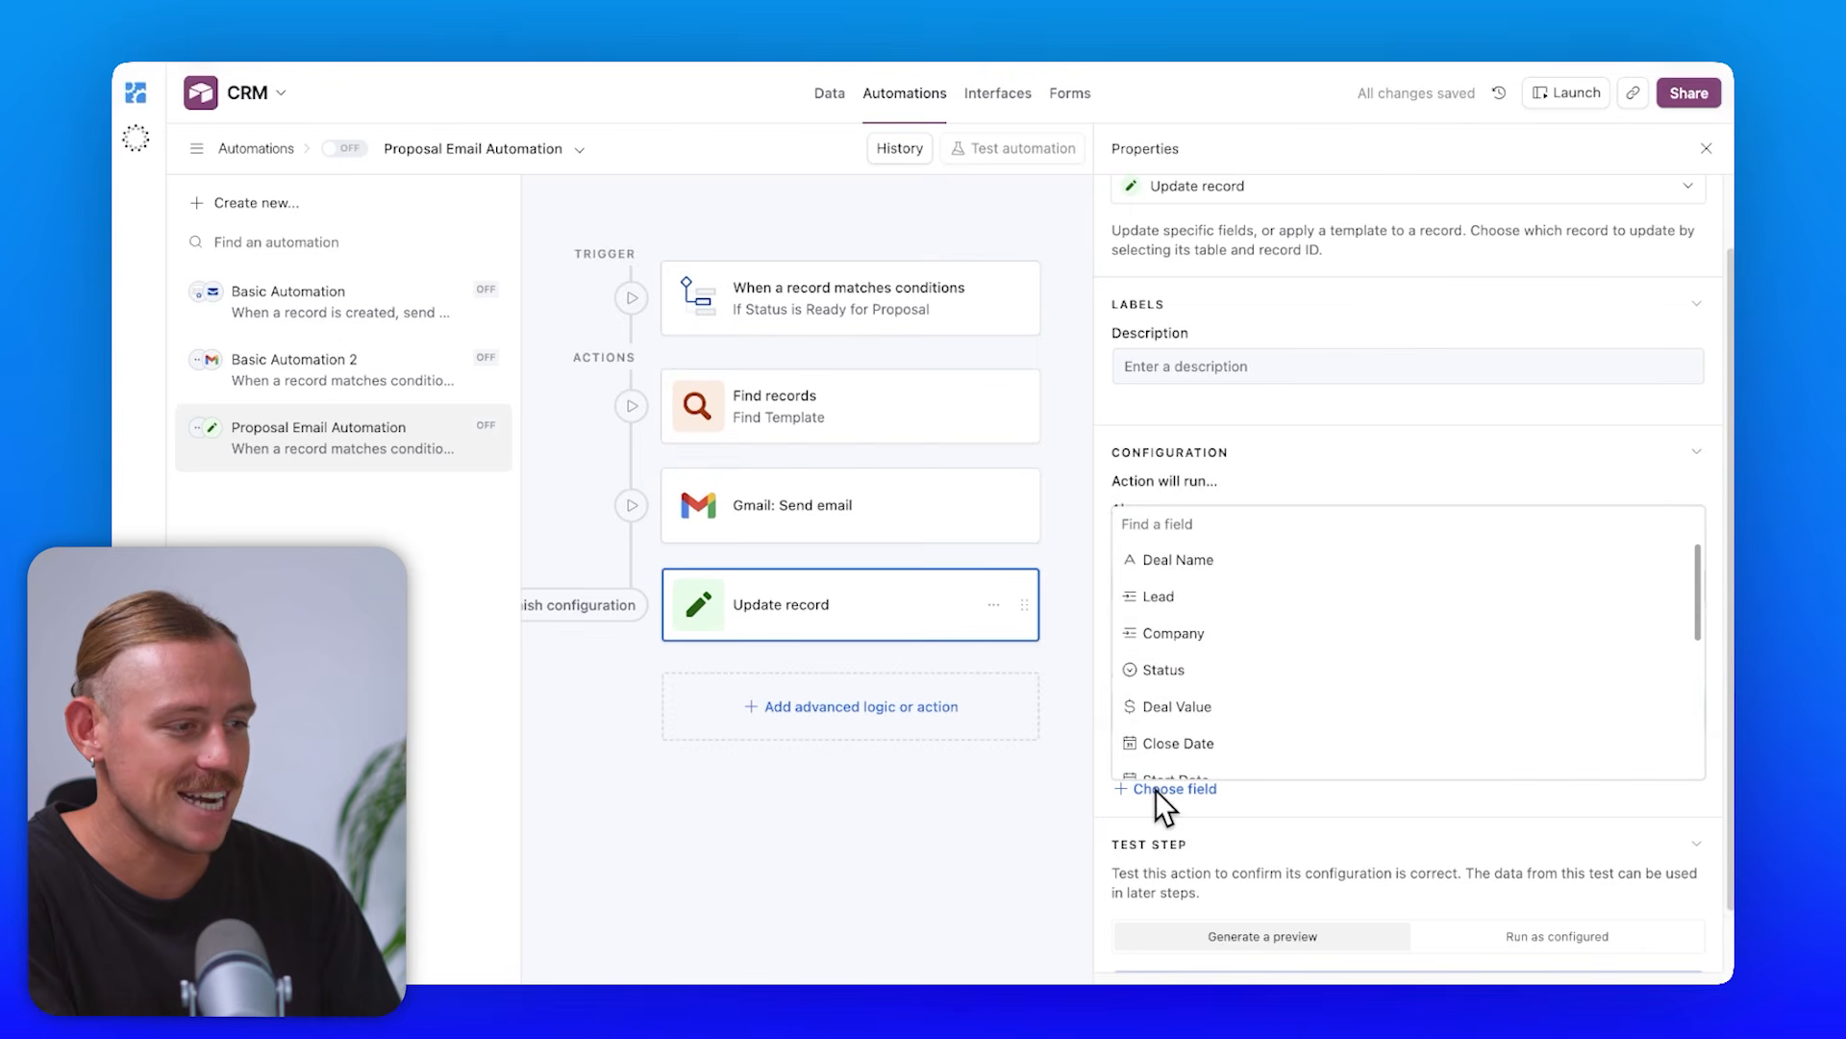
pyautogui.click(1165, 671)
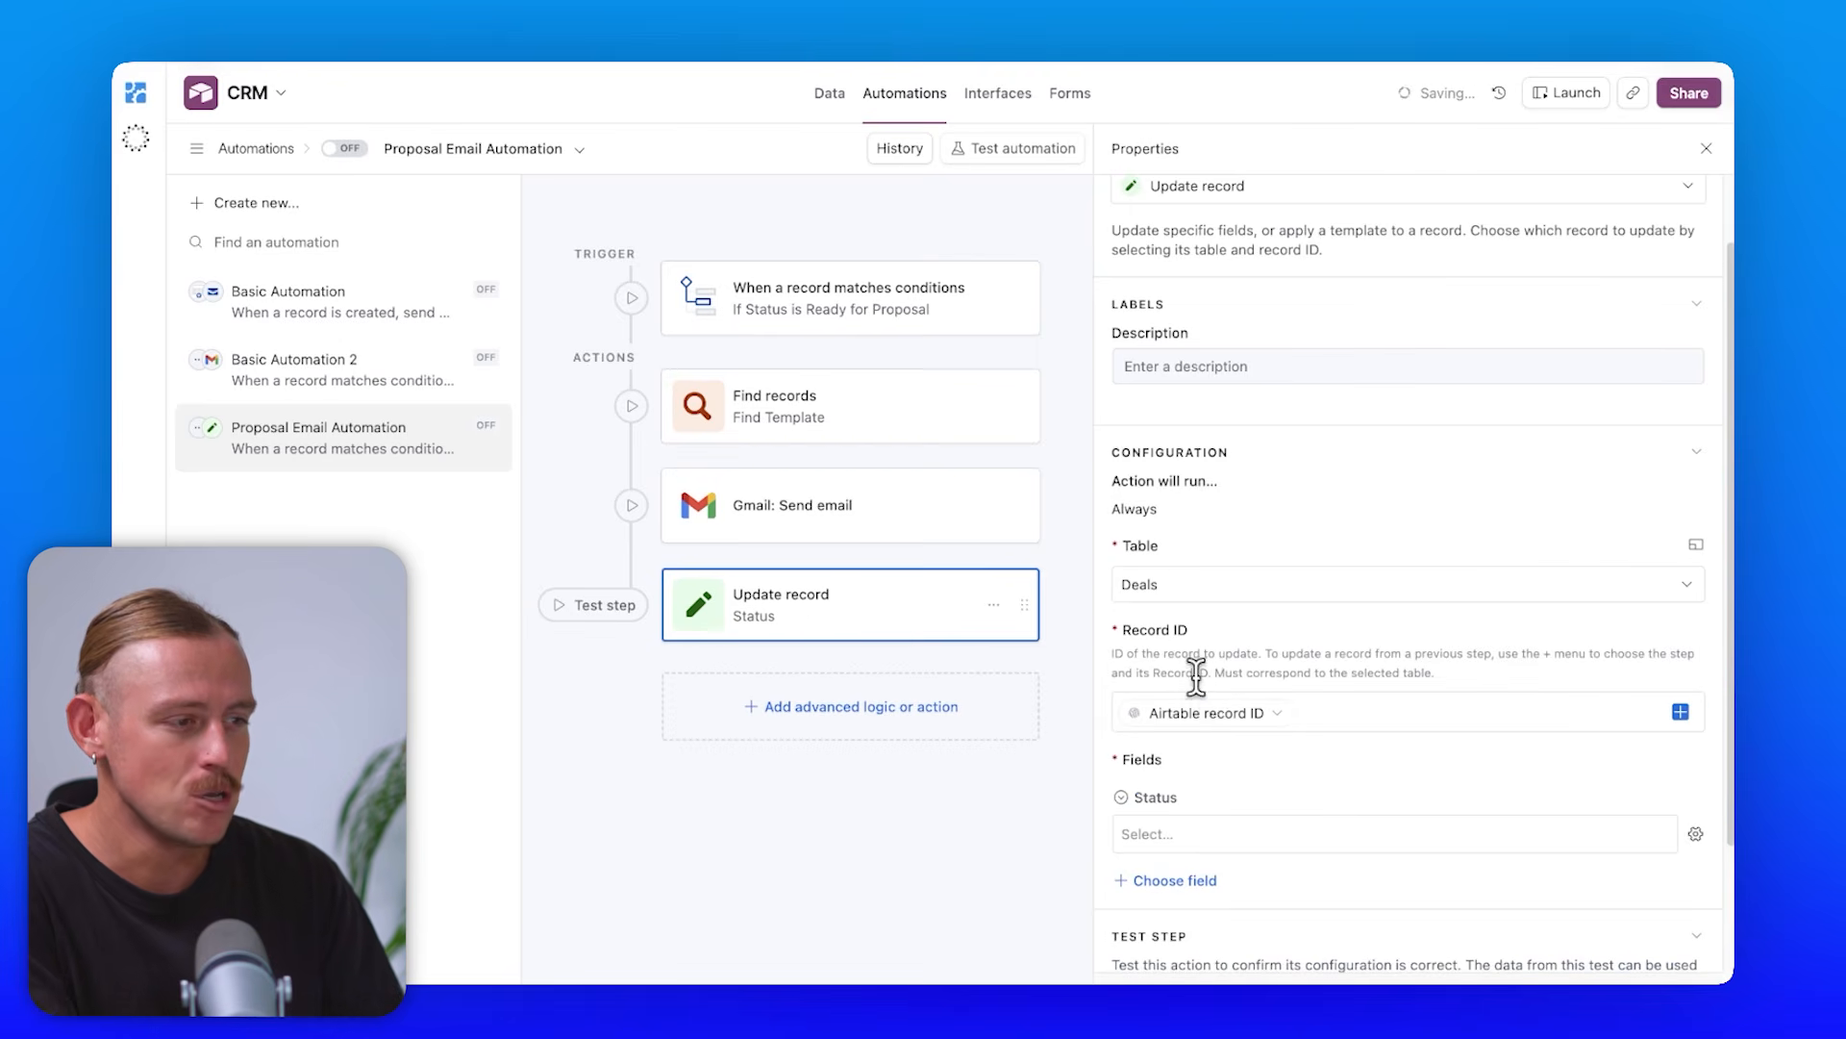
pyautogui.click(1237, 836)
pyautogui.scroll(-1, 1237, 840)
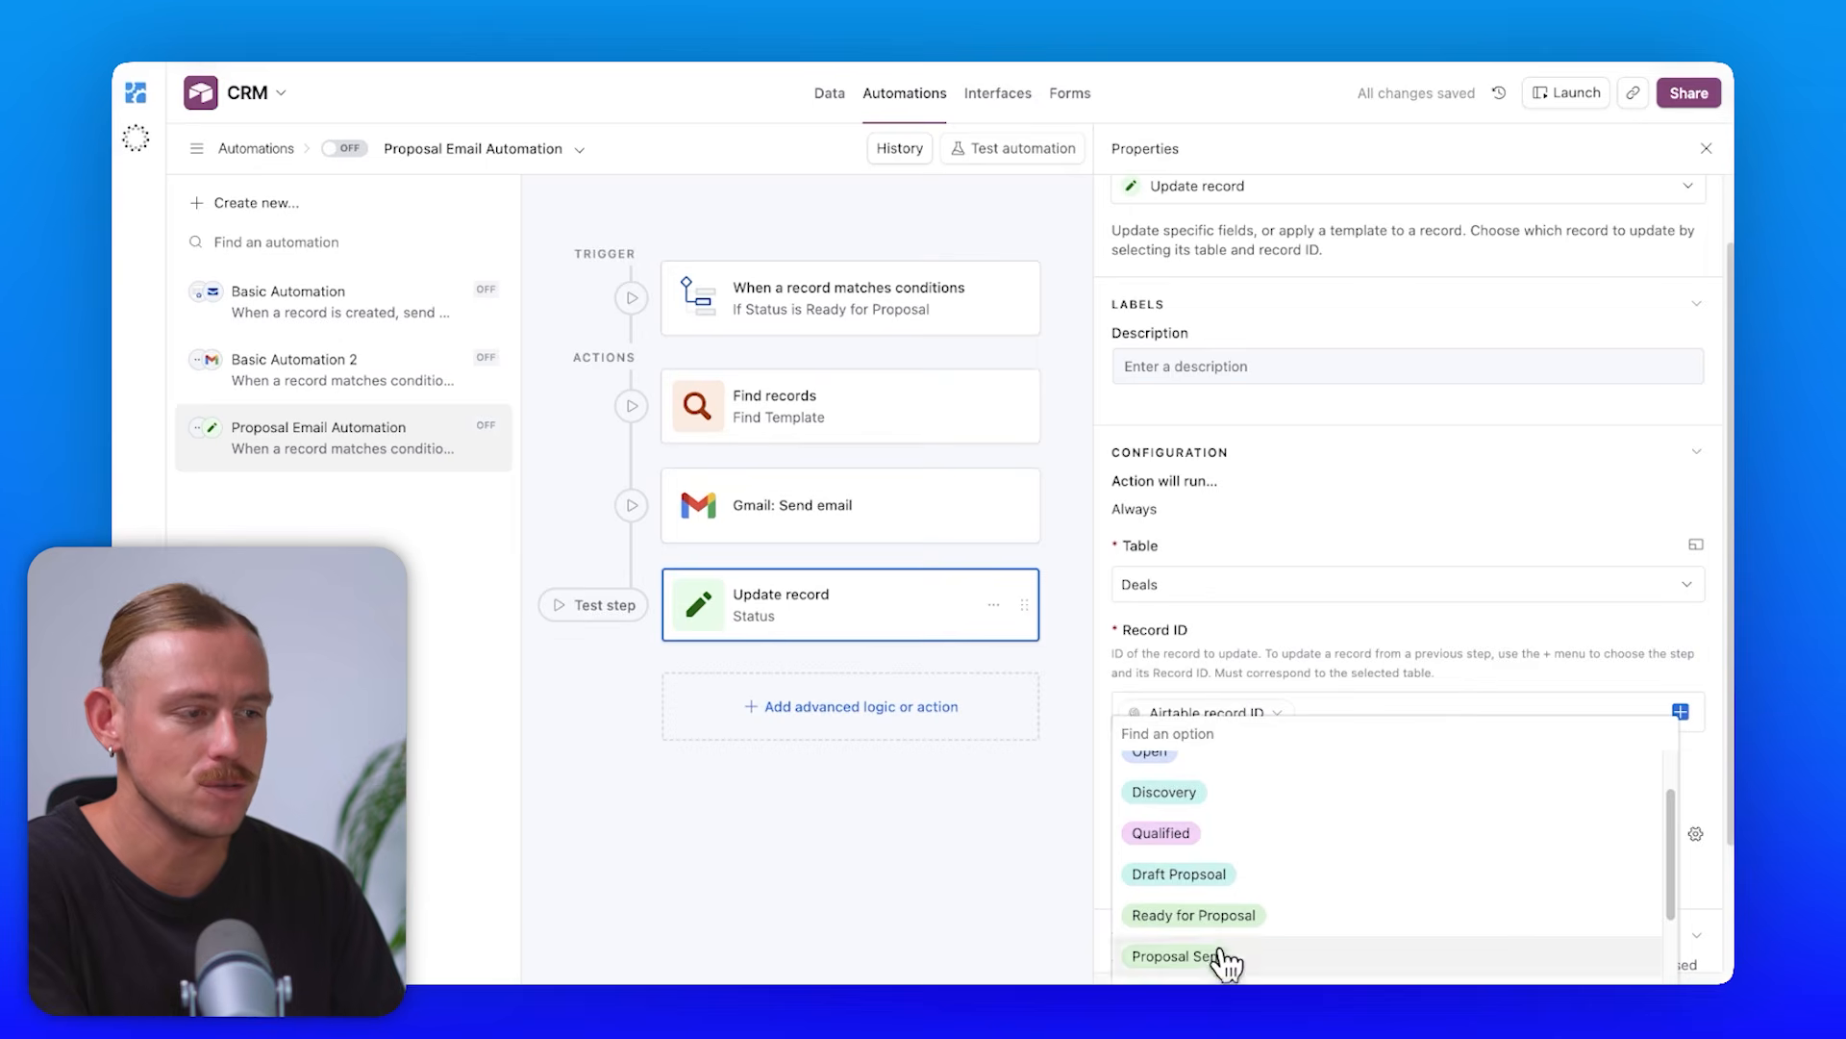
pyautogui.click(1220, 953)
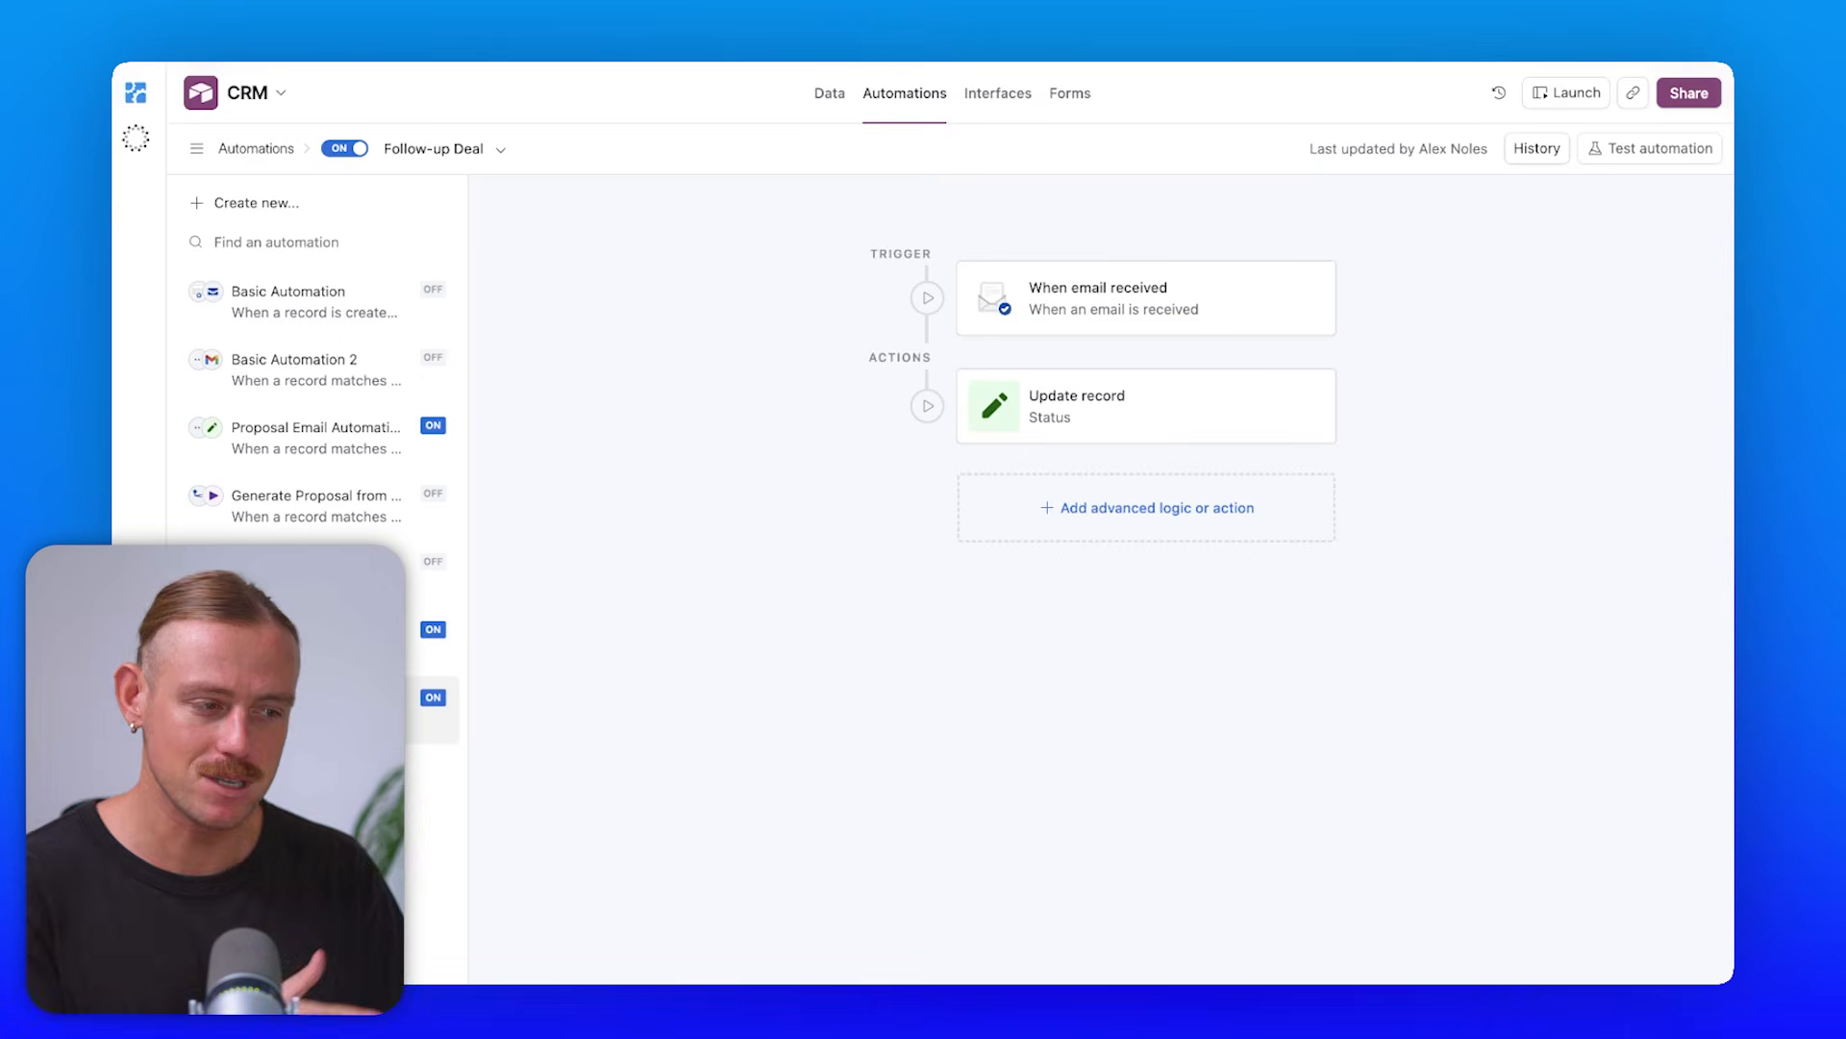
# Set the Status value in the Follow-up Deal automation's Update record action to Onboarding
pyautogui.click(1107, 420)
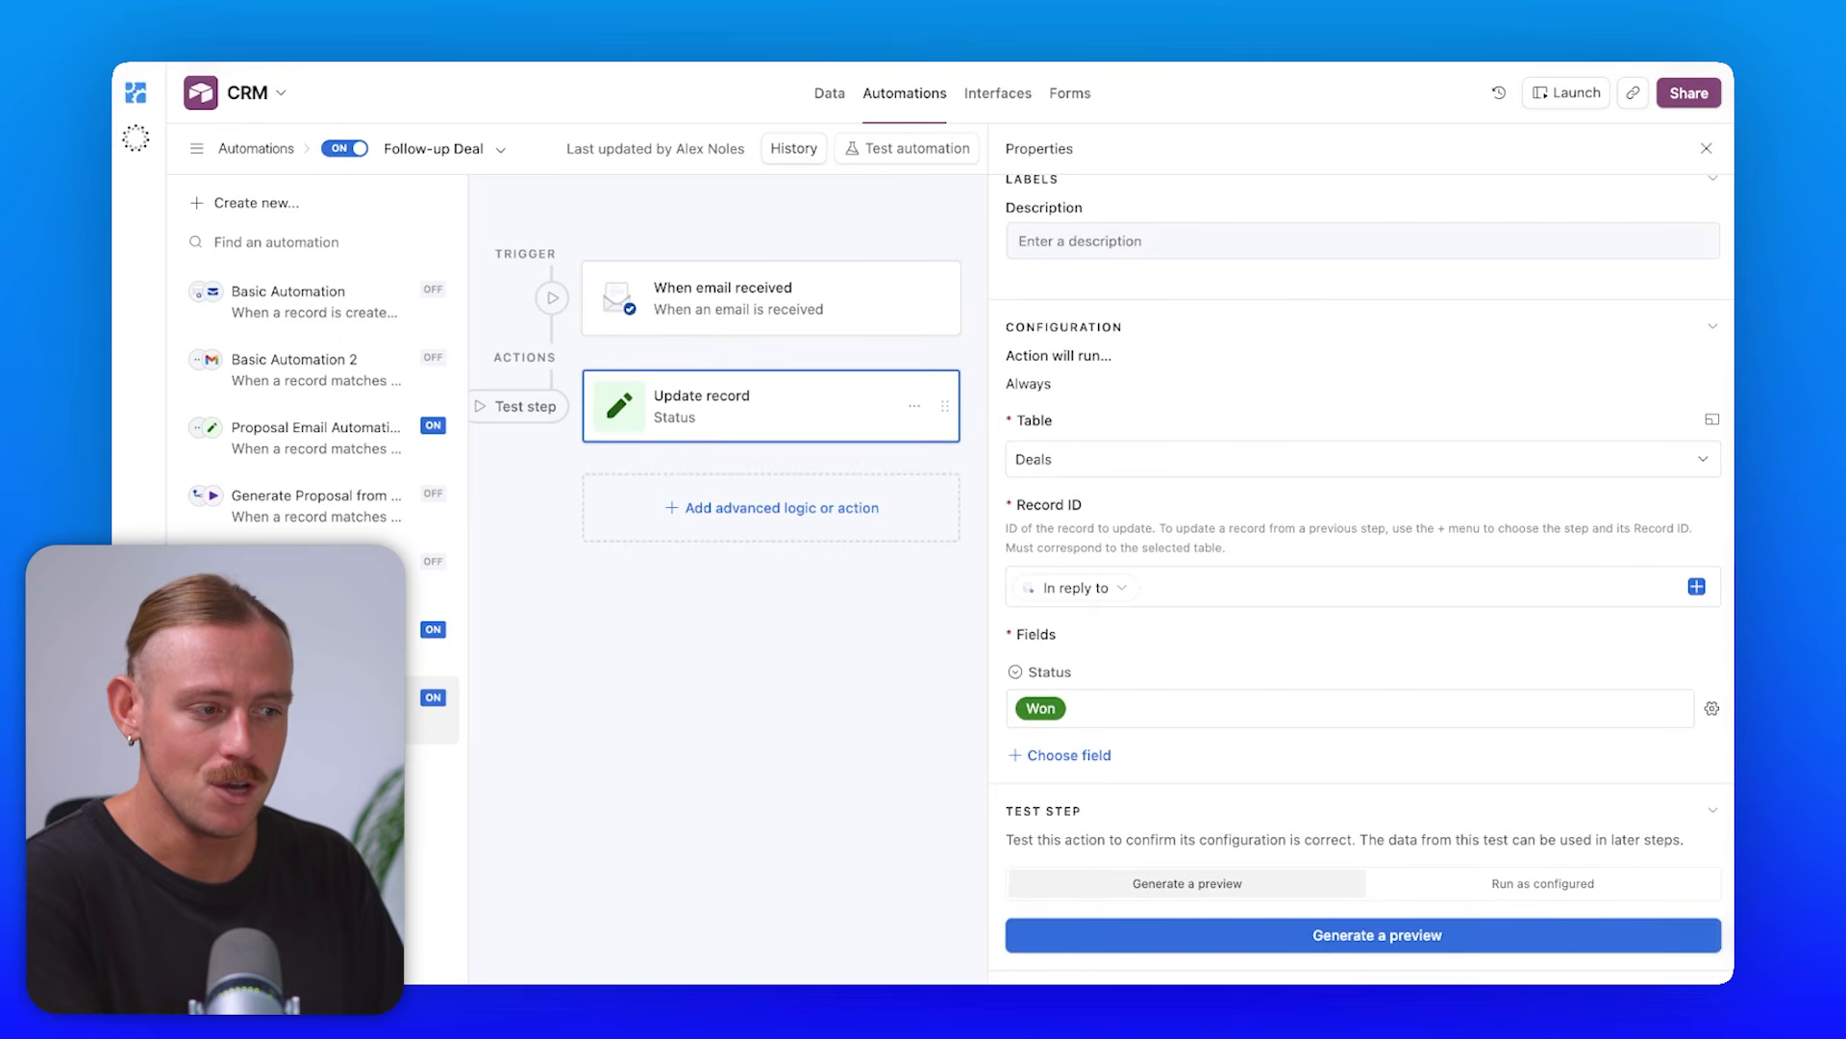
pyautogui.click(1139, 711)
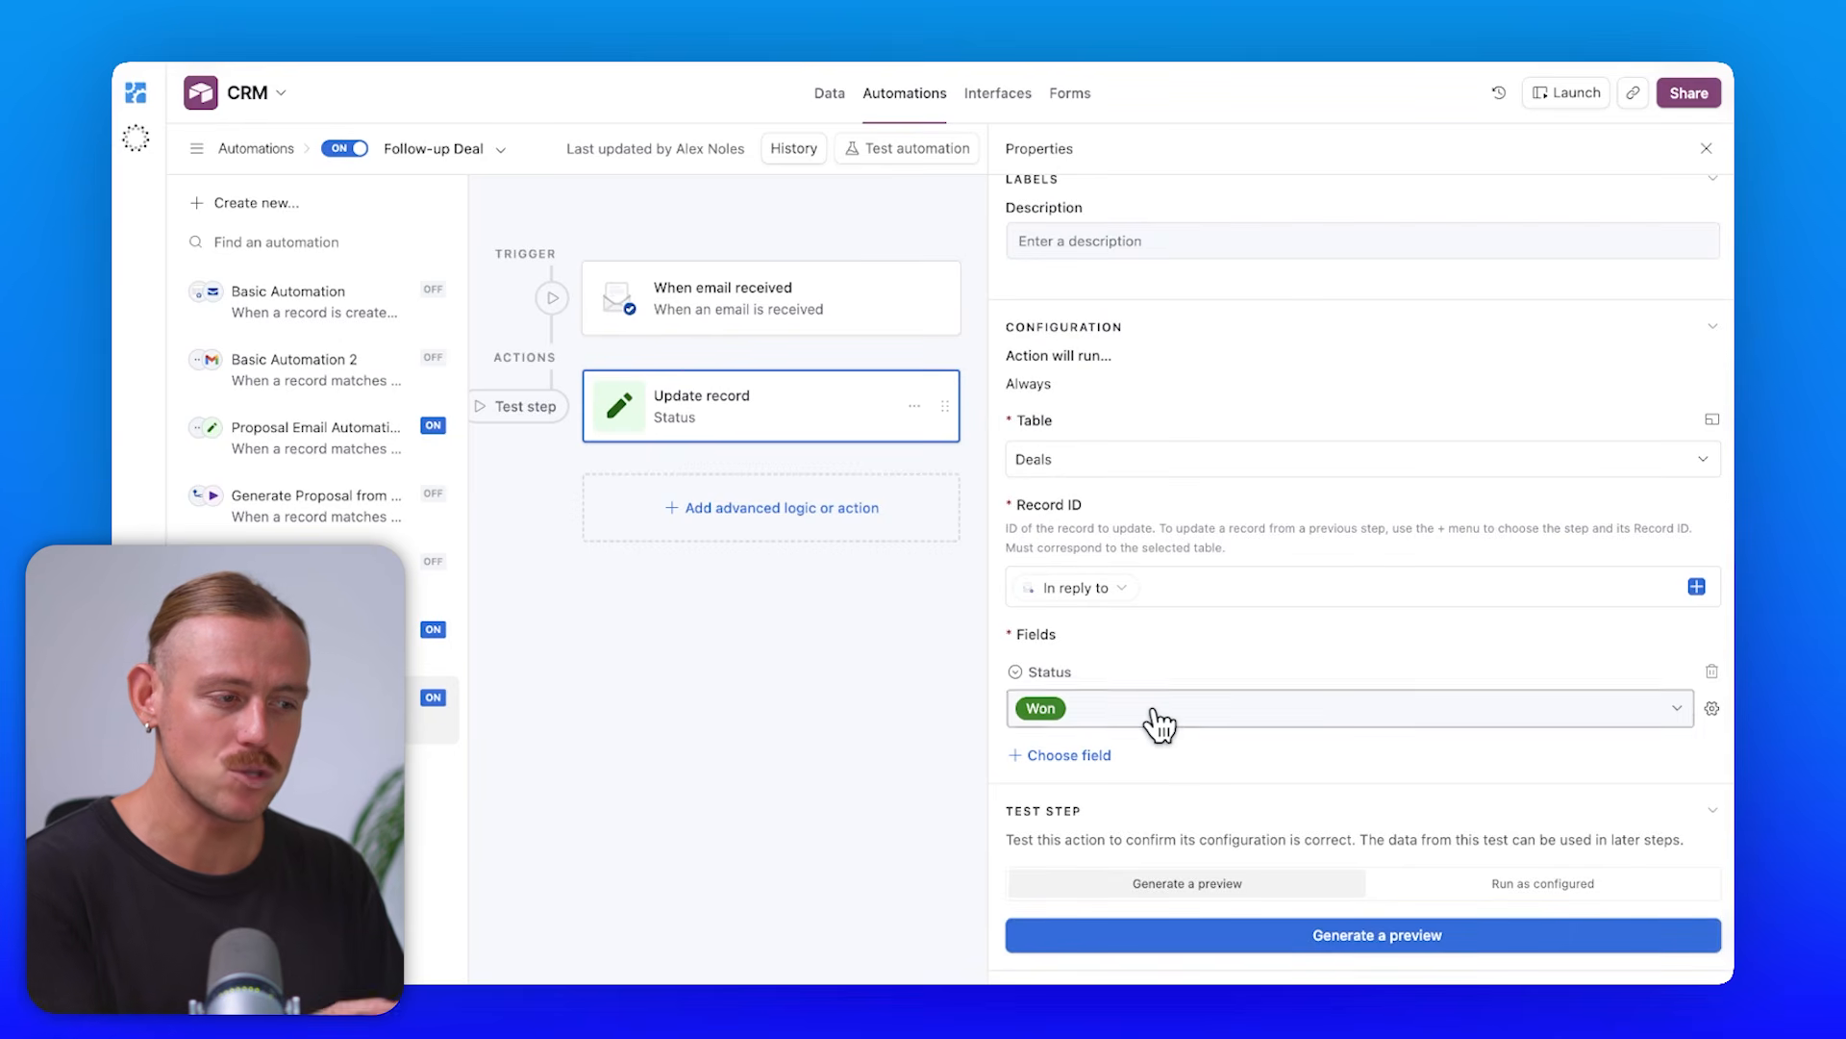
pyautogui.scroll(-3, 1175, 846)
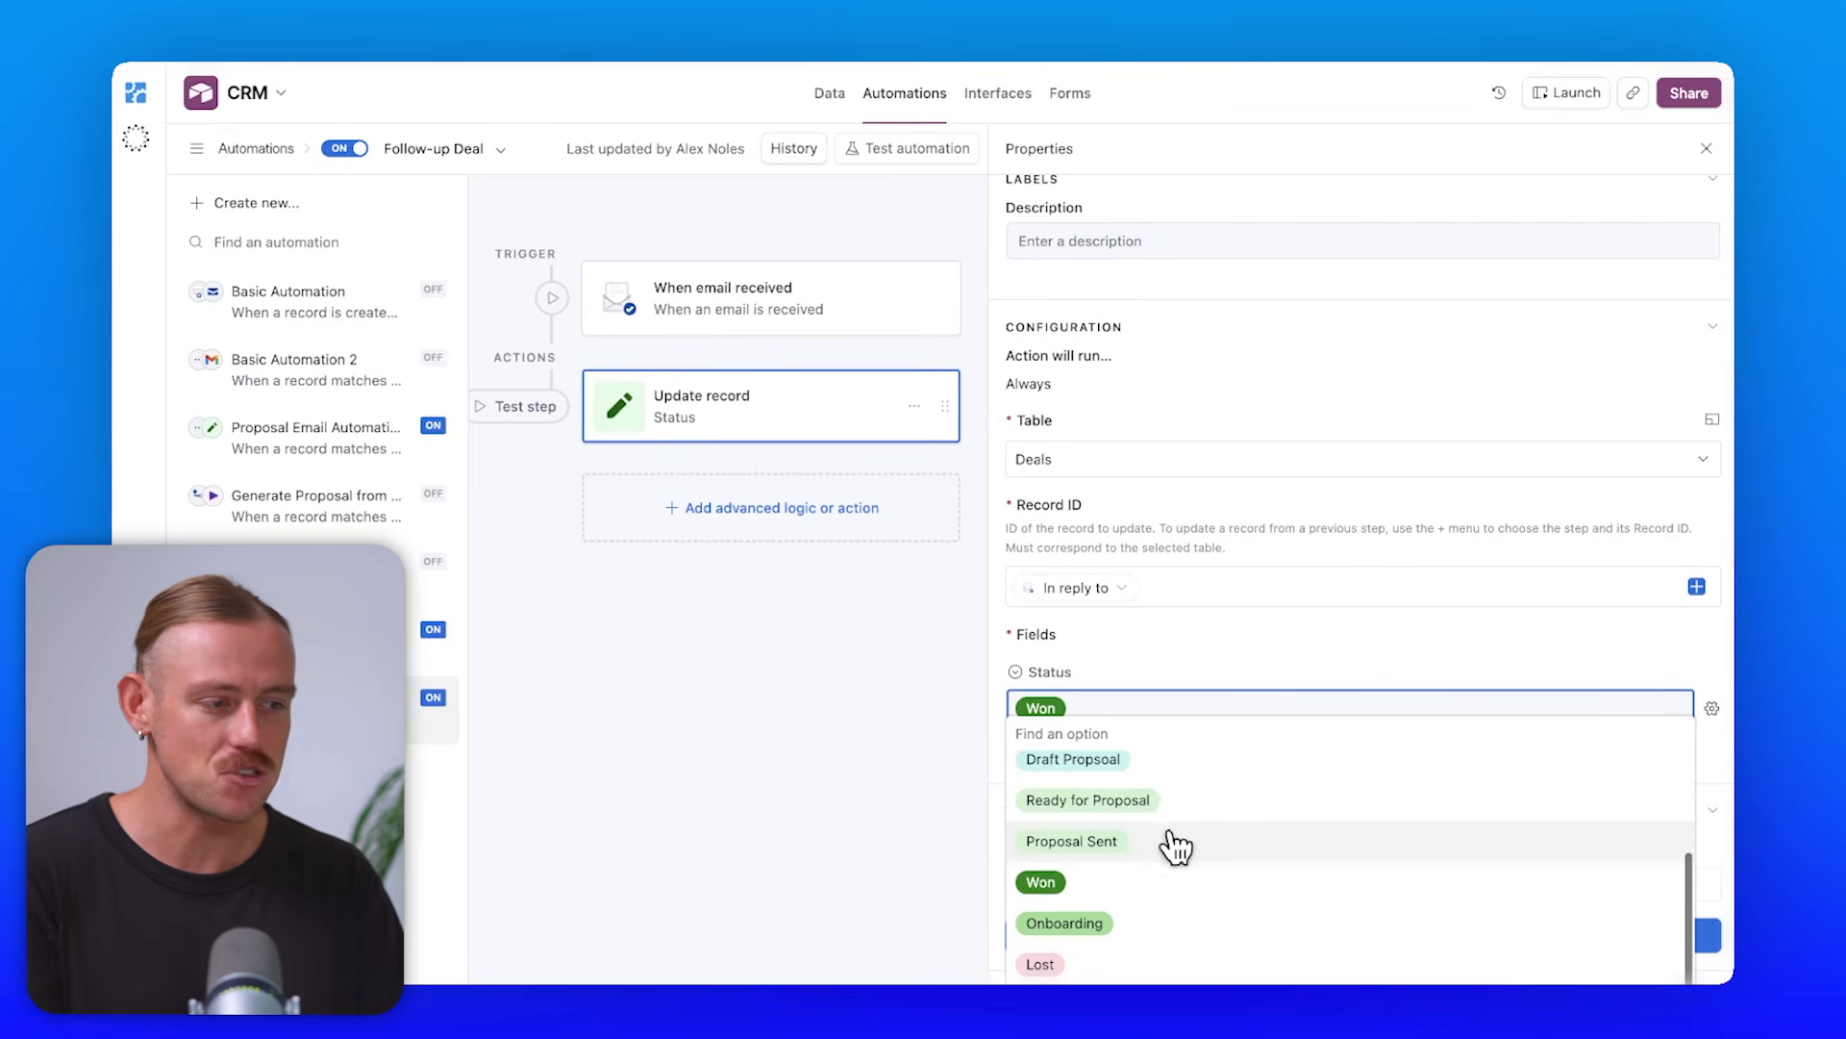
pyautogui.click(1138, 930)
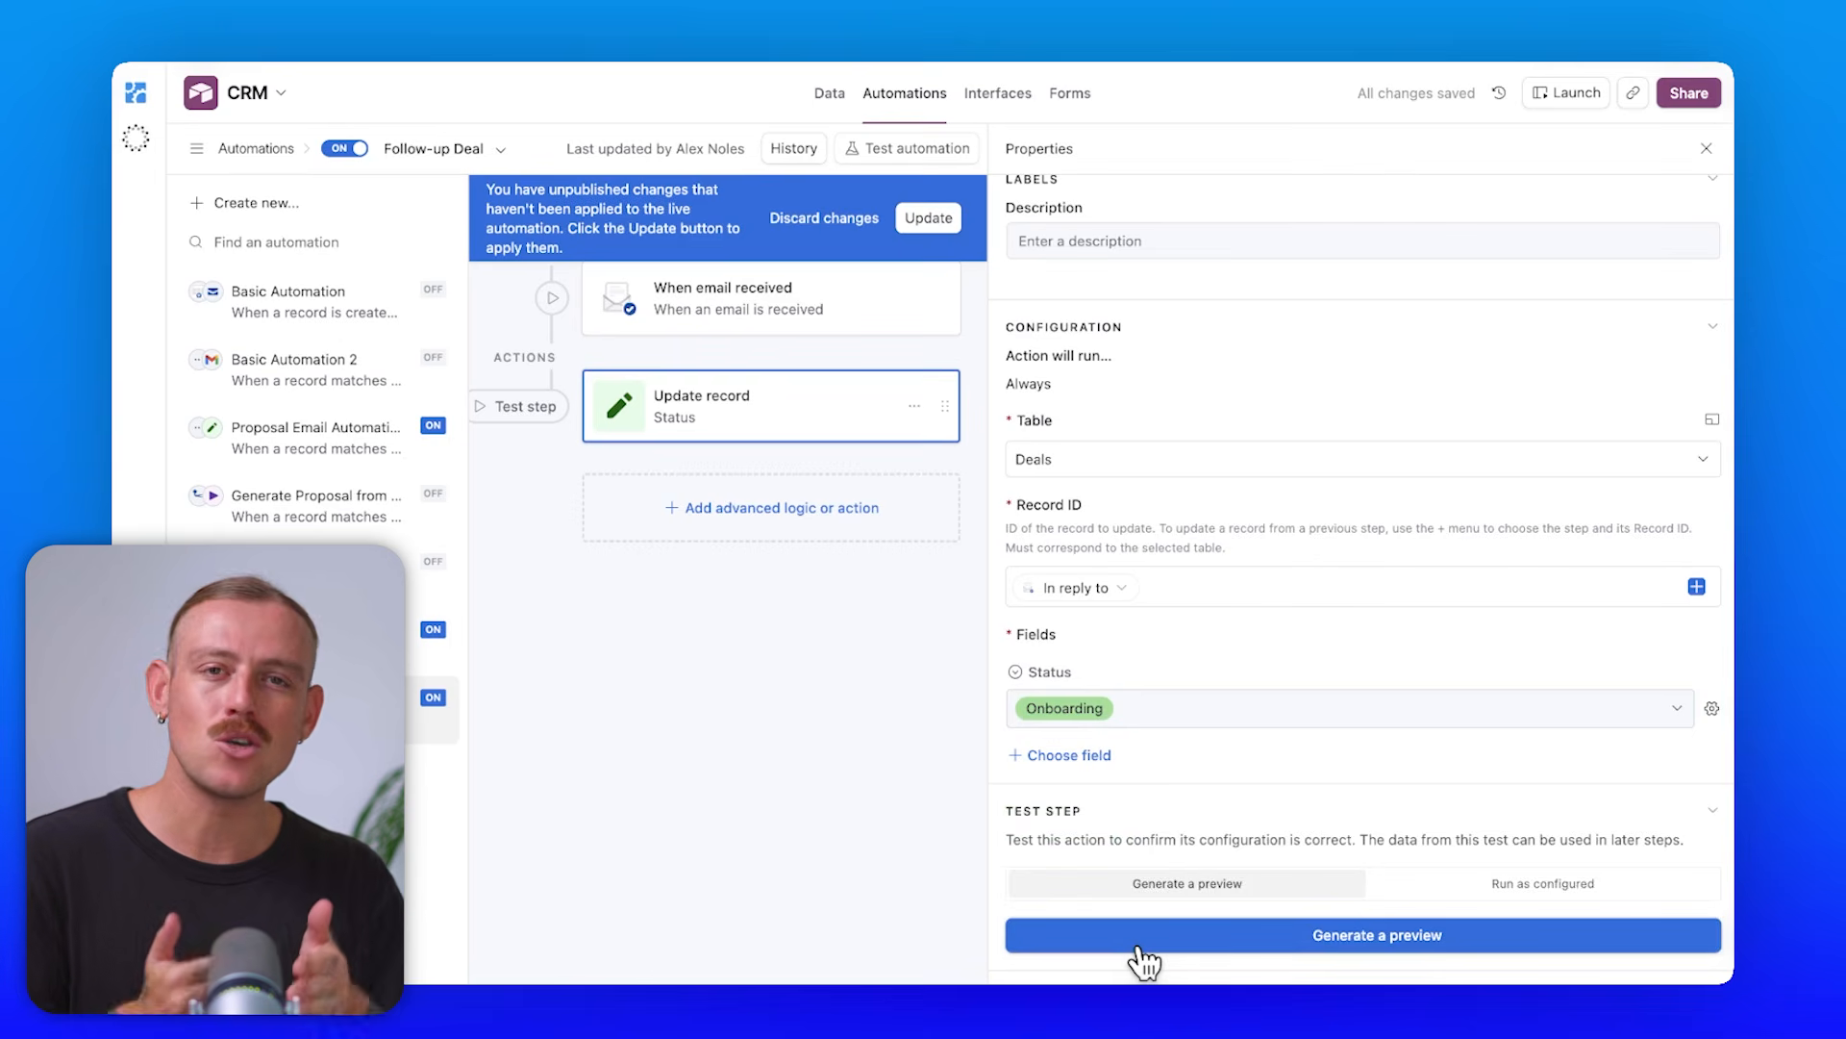